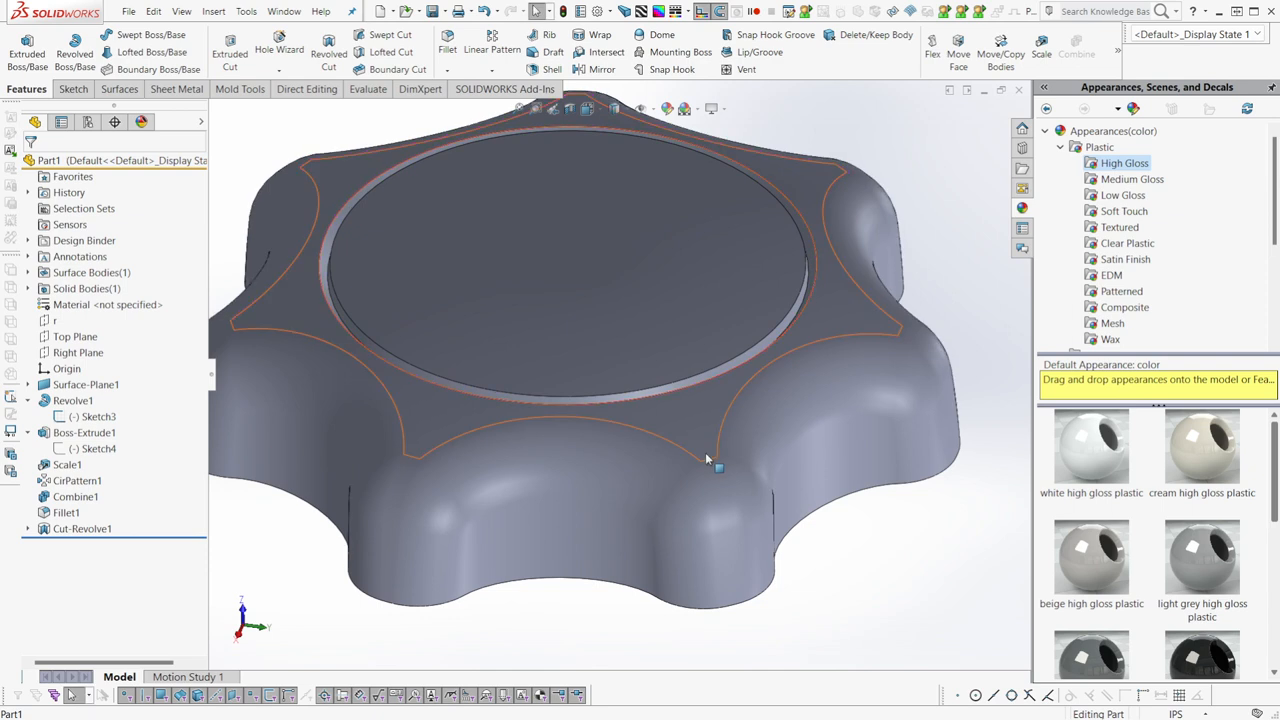
Examine the finished knob's scalloped sides, rounded lobes and grooved top face from several angles.
click(697, 459)
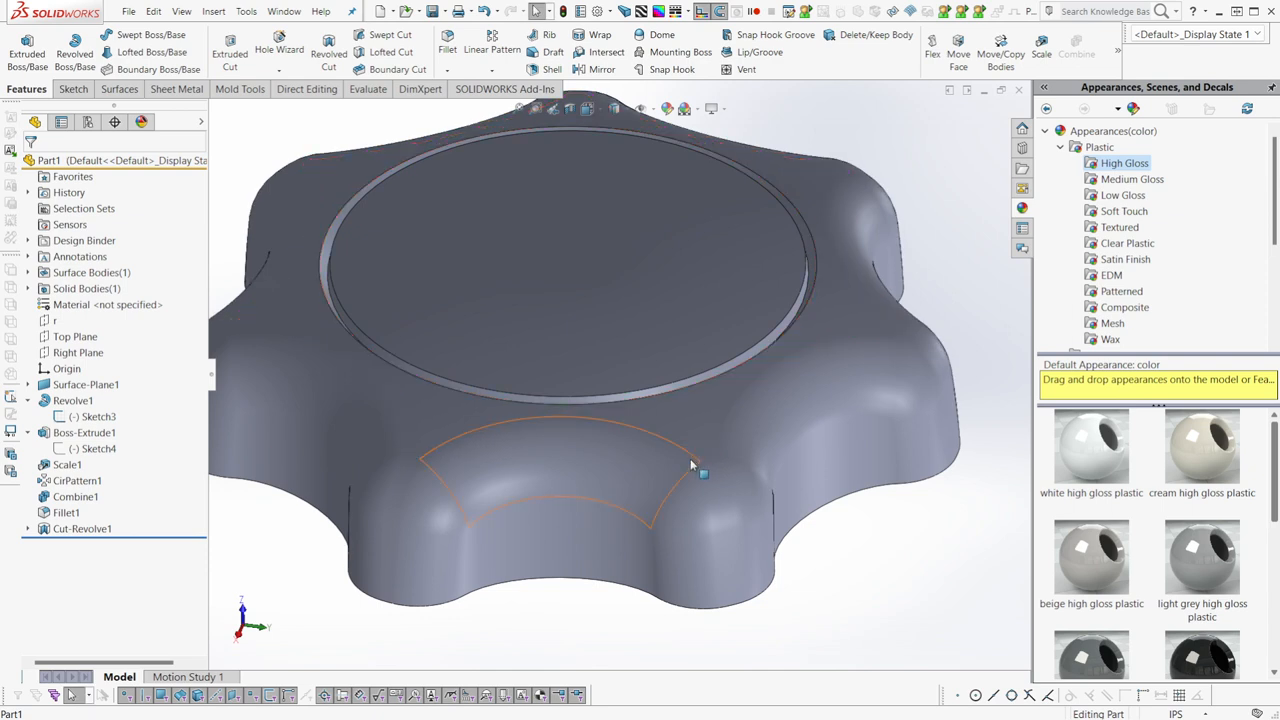
middle_drag(688, 459, 671, 456)
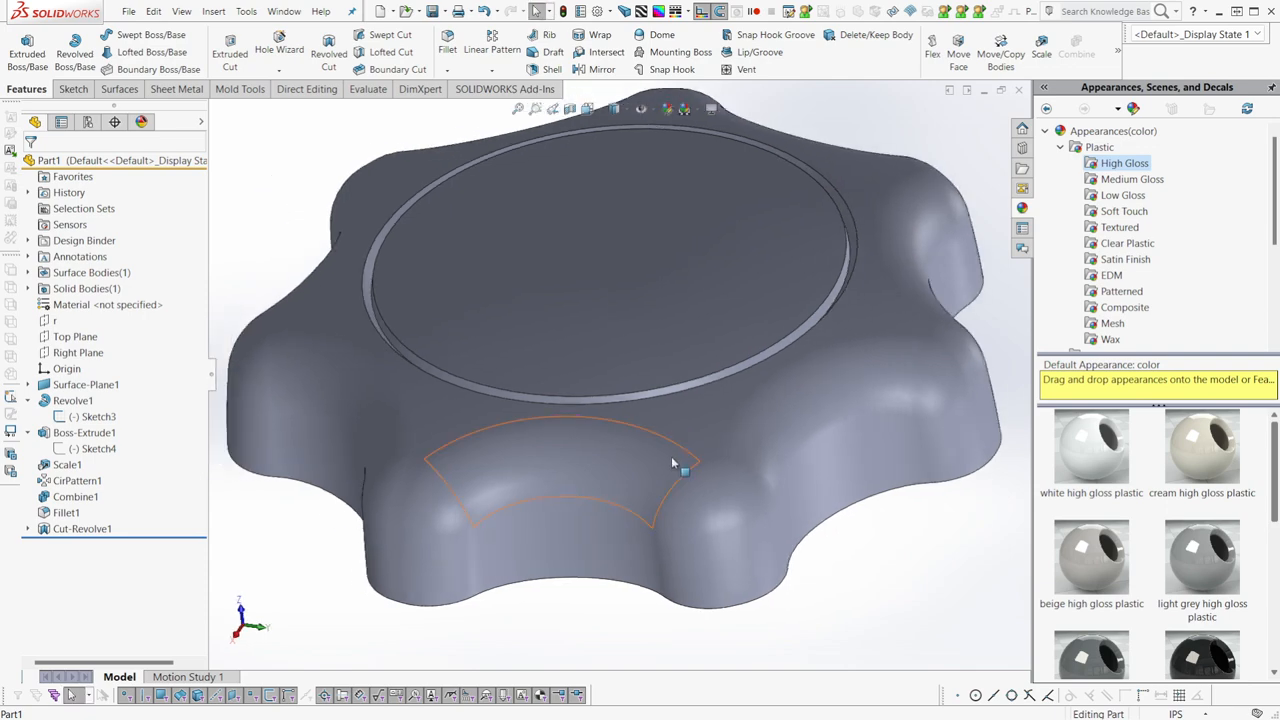
click(660, 415)
scroll(678, 405, down, 3)
scroll(689, 423, up, 5)
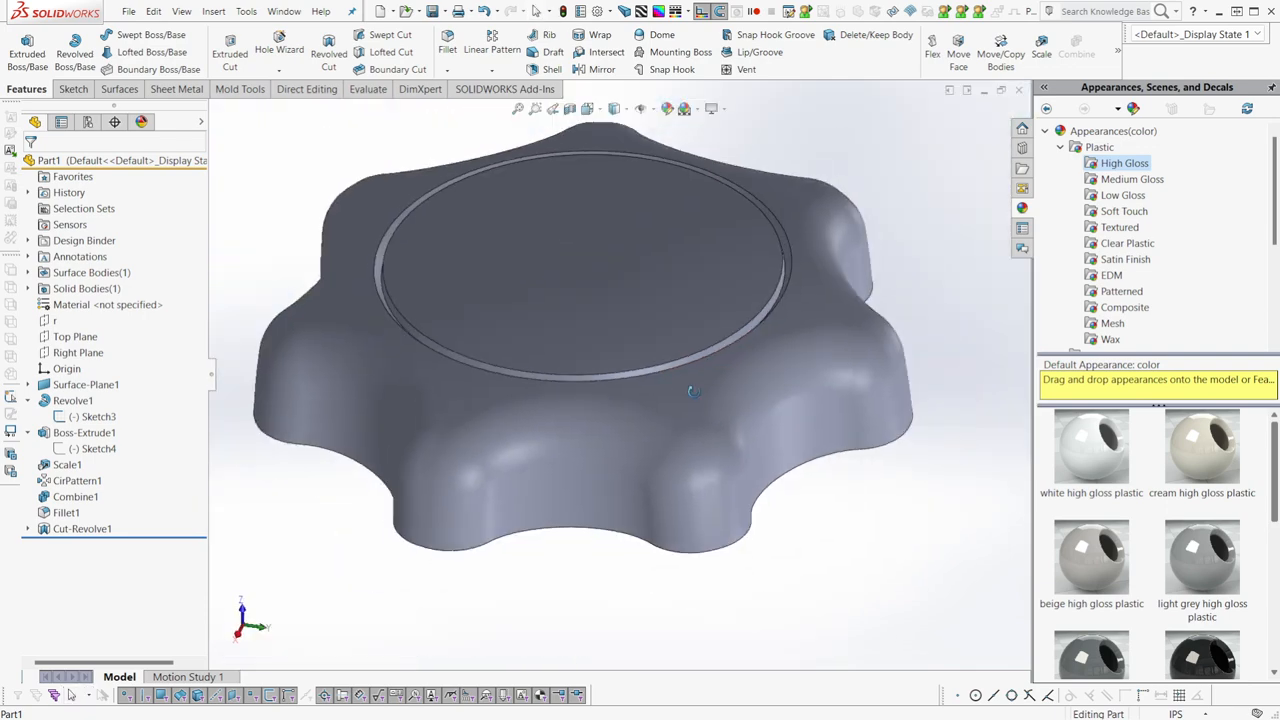
middle_drag(690, 412, 694, 392)
scroll(692, 384, down, 4)
scroll(695, 308, up, 2)
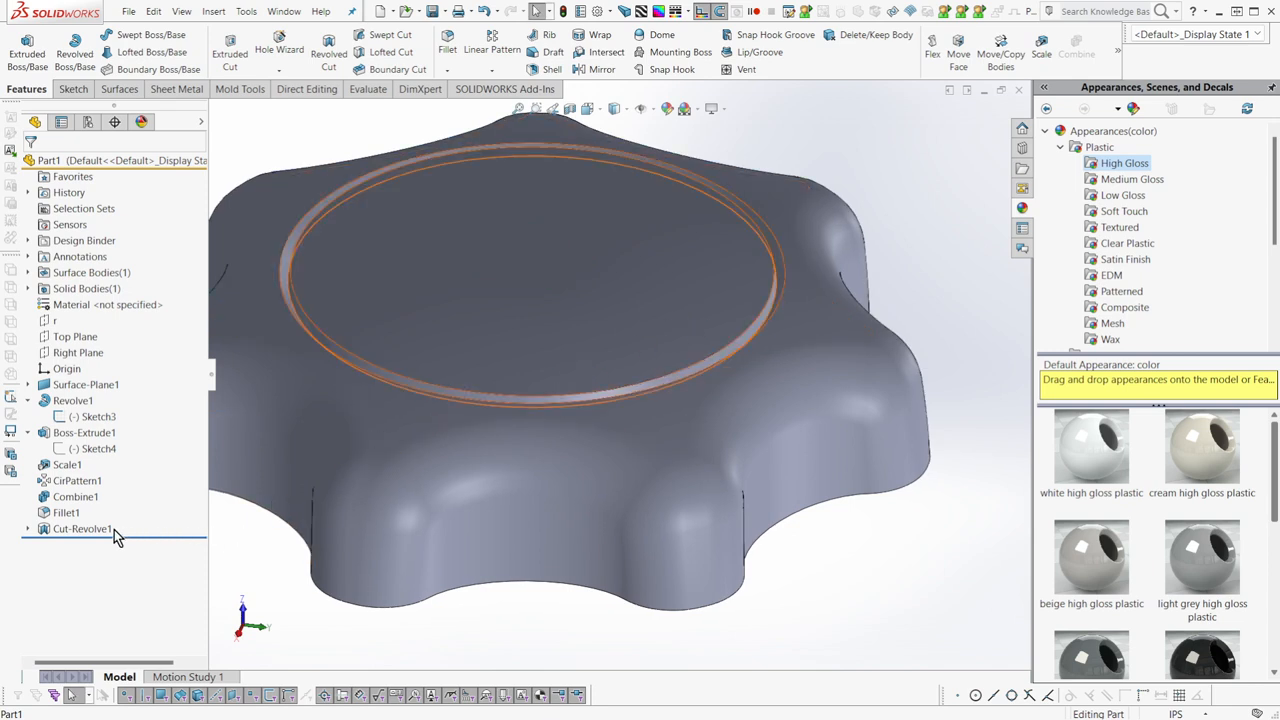
Roll the model history back to just before Scale1 and inspect the cylinder overlapping the revolved body.
click(66, 466)
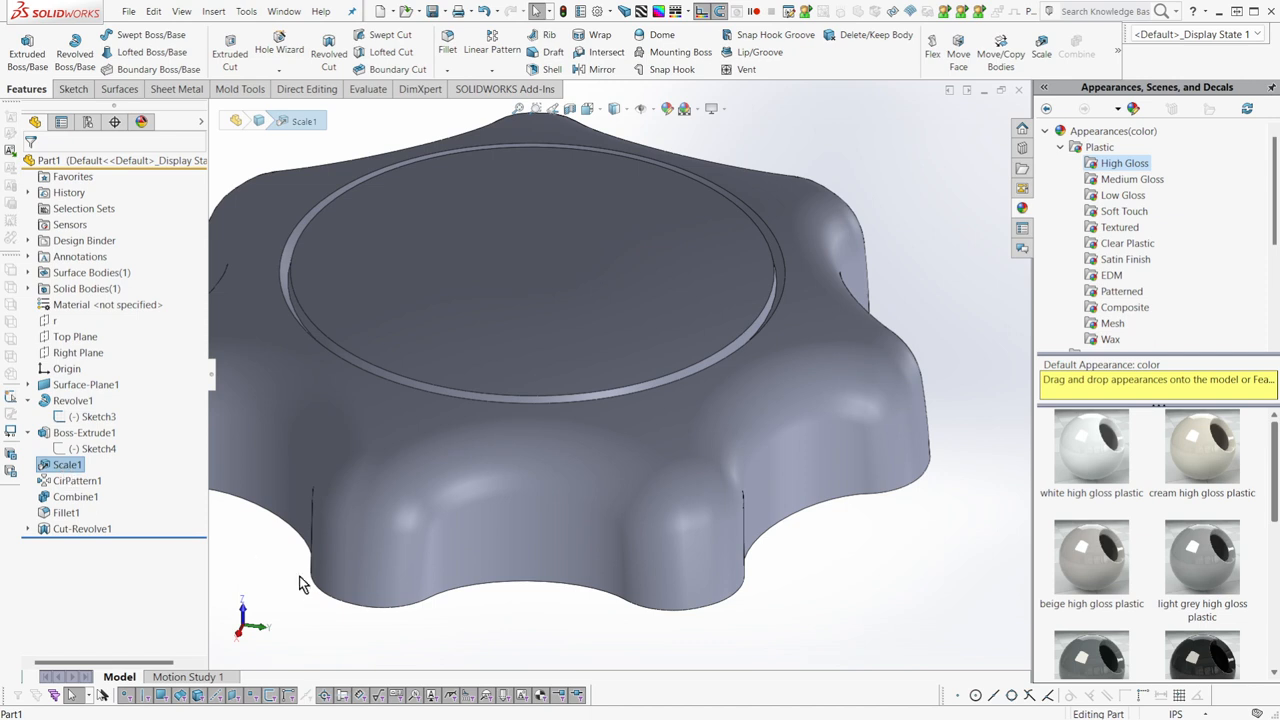
drag(100, 537, 60, 450)
key(f)
middle_drag(640, 400, 256, 481)
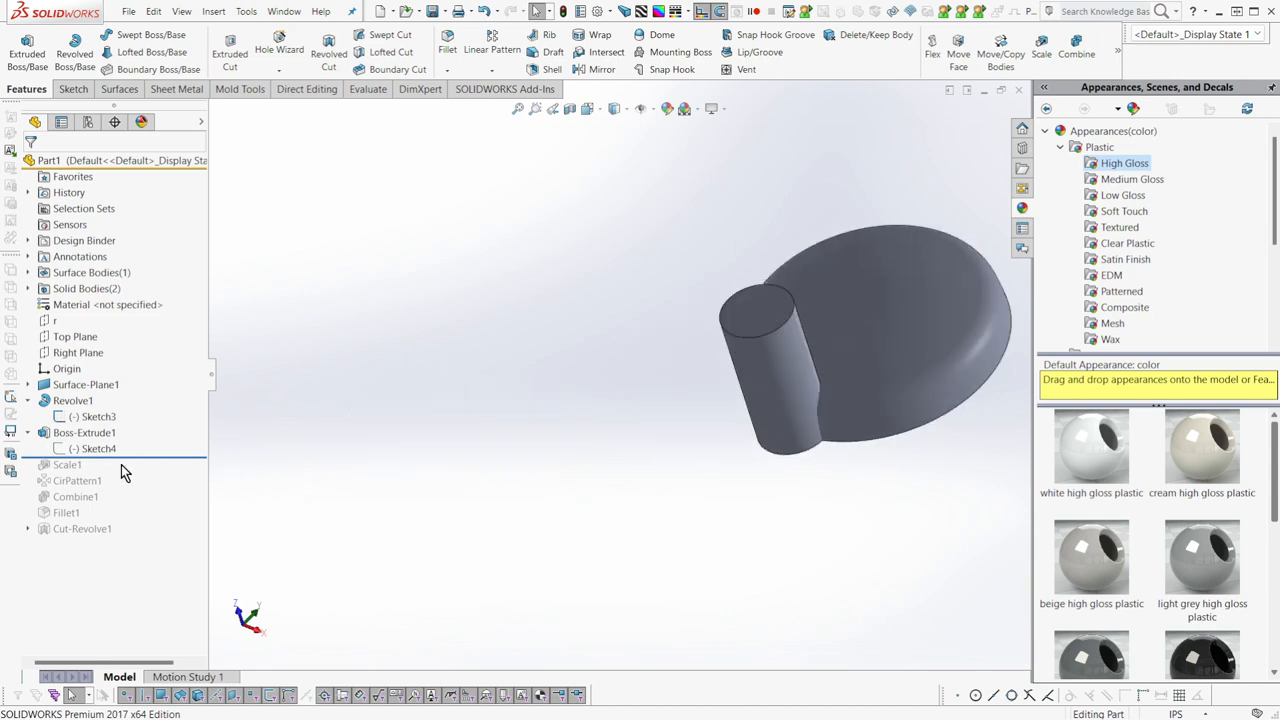
scroll(810, 366, down, 2)
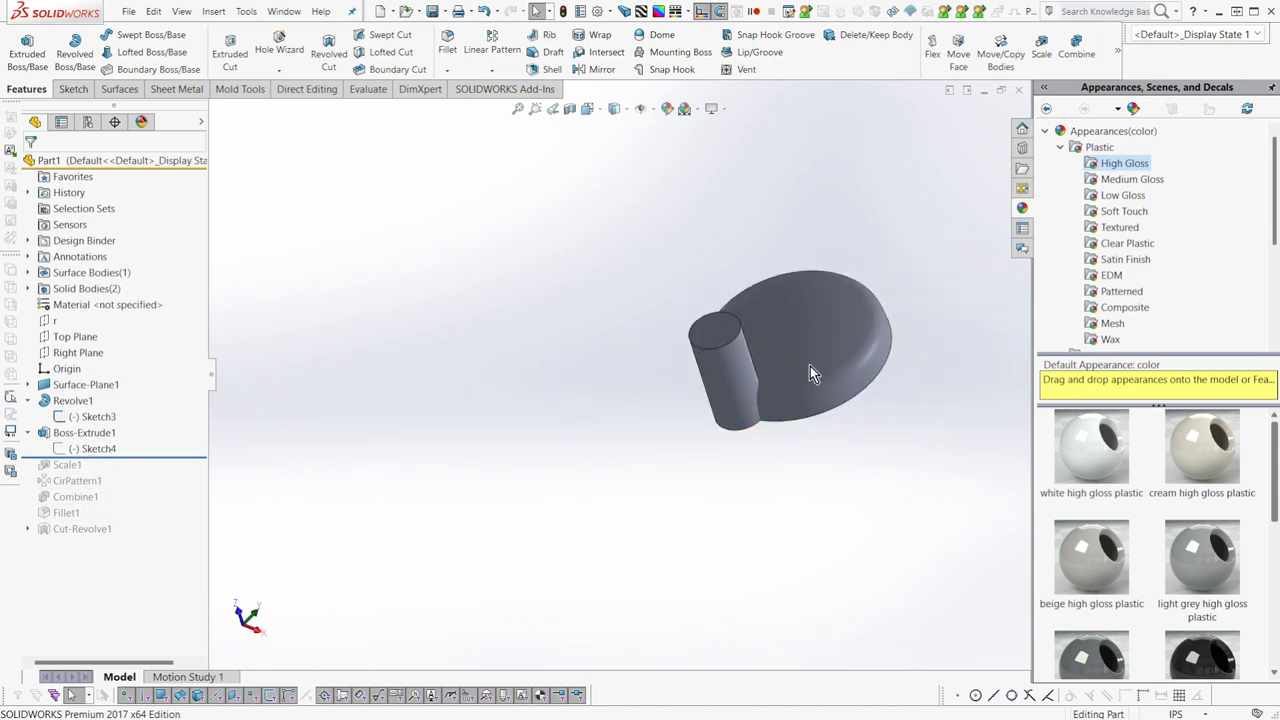
scroll(798, 398, up, 2)
middle_drag(798, 398, 776, 362)
scroll(332, 439, down, 3)
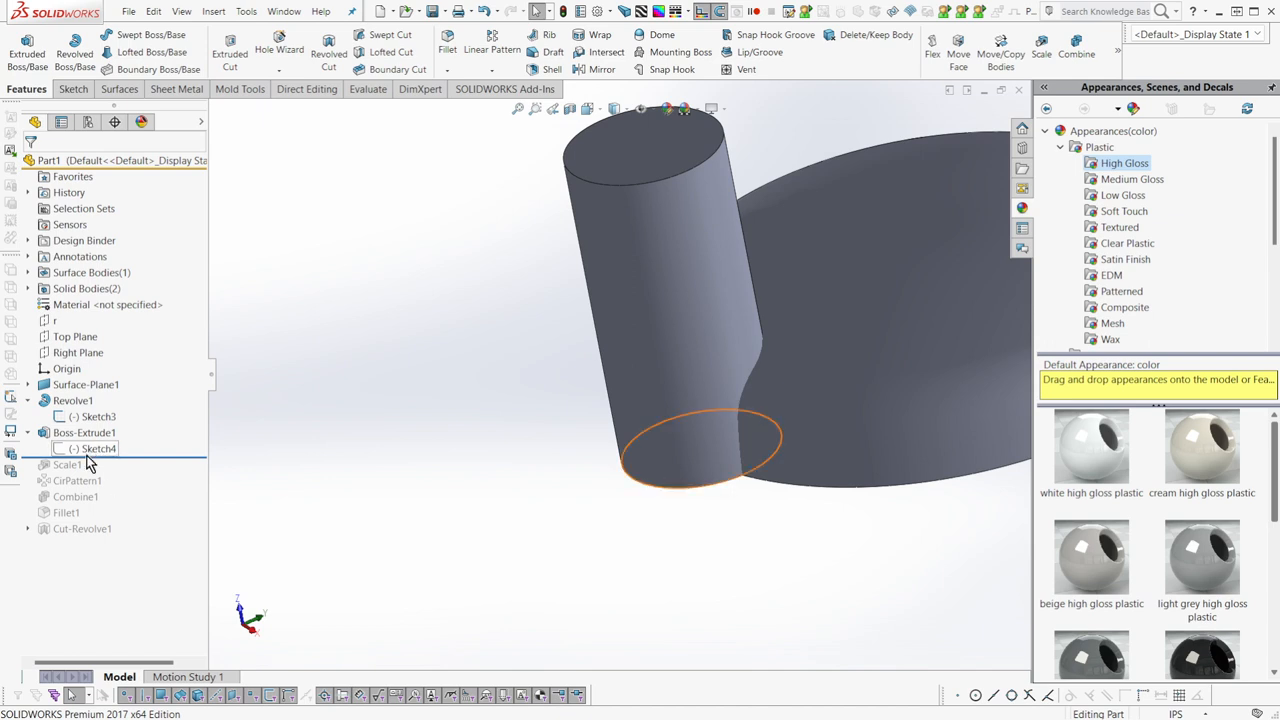
scroll(708, 343, up, 5)
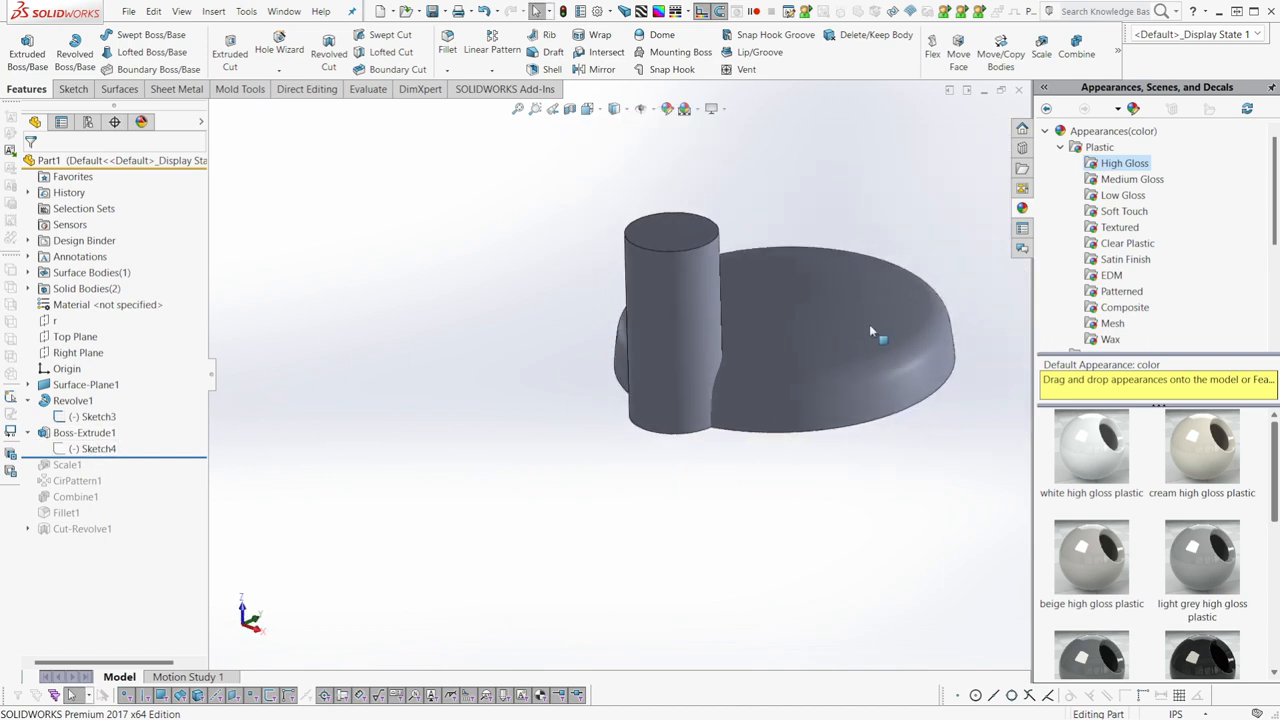
Shorten the cylinder extrusion beside the revolved body to a height of about 0.91 in.
scroll(627, 303, down, 2)
click(553, 291)
scroll(553, 291, up, 1)
middle_drag(627, 262, 649, 324)
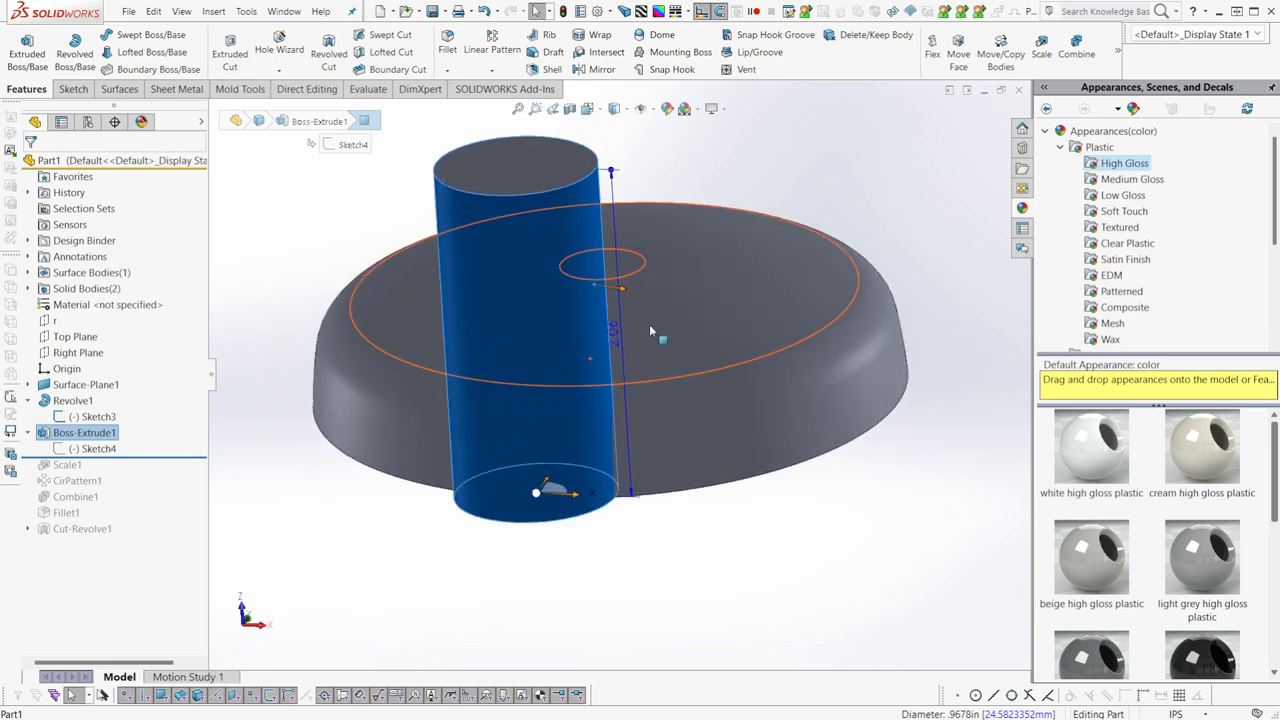
drag(614, 175, 636, 346)
middle_drag(660, 494, 640, 538)
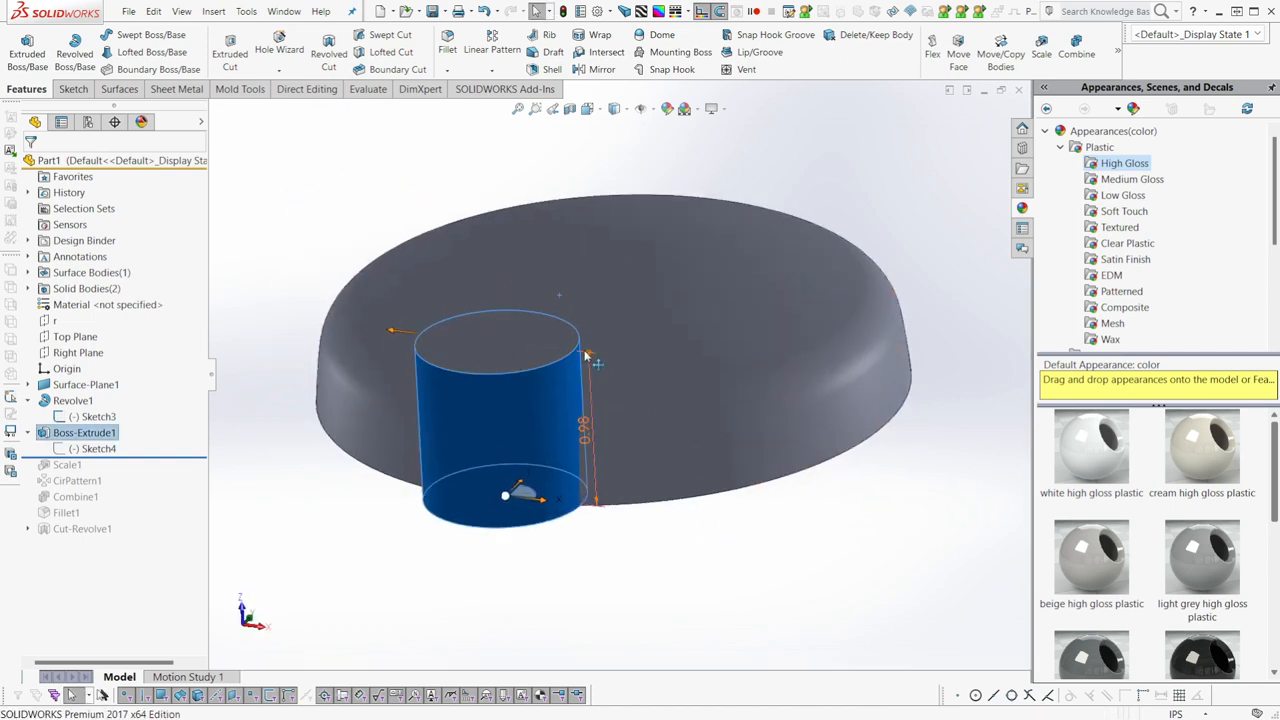
drag(588, 354, 587, 382)
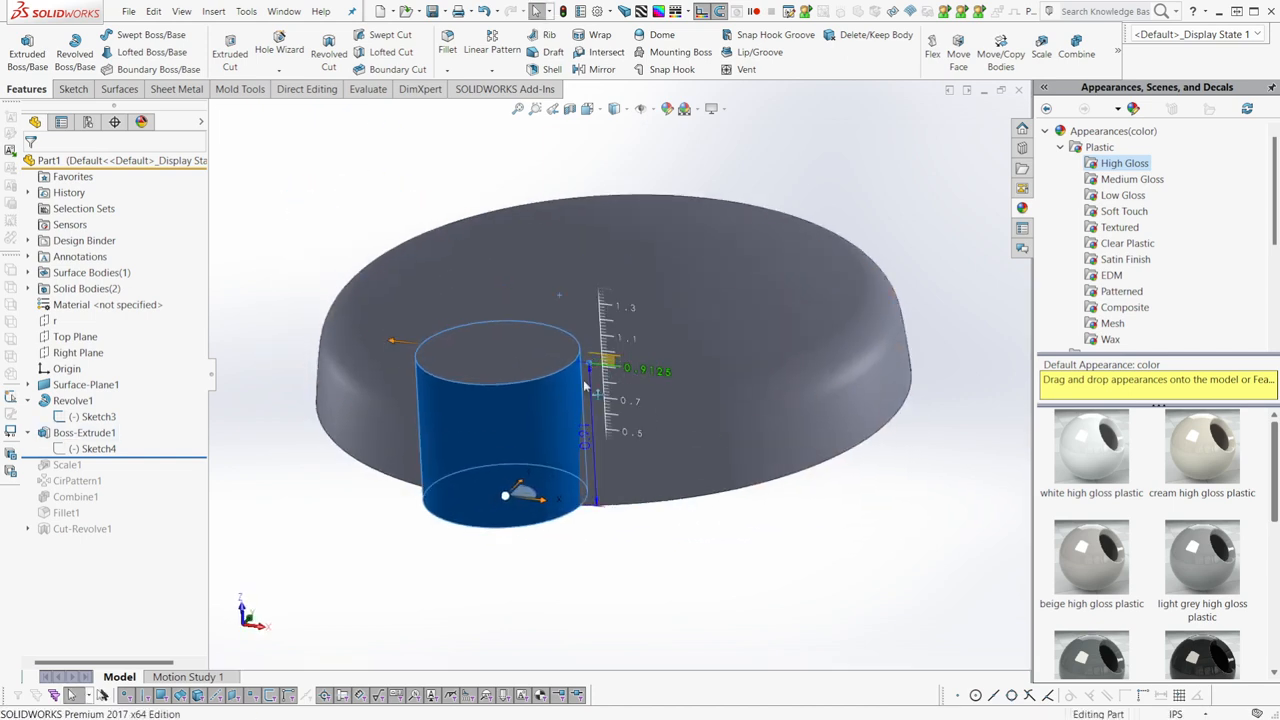
mouse_move(585, 545)
middle_down()
mouse_move(599, 337)
mouse_move(590, 430)
mouse_move(560, 460)
mouse_move(586, 600)
mouse_move(600, 562)
mouse_move(591, 539)
middle_up()
click(669, 626)
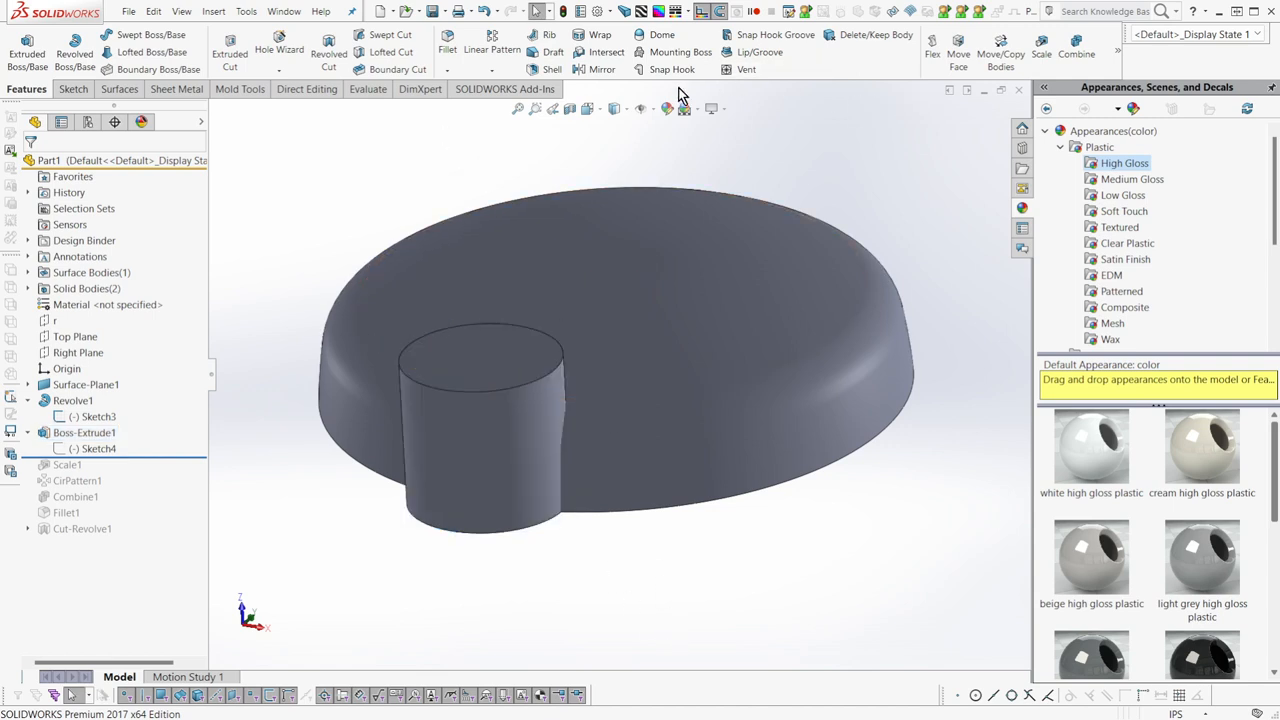
Remove the cylinder's side face using Delete Face with Delete and Fill, and expand the list of surface bodies.
click(110, 90)
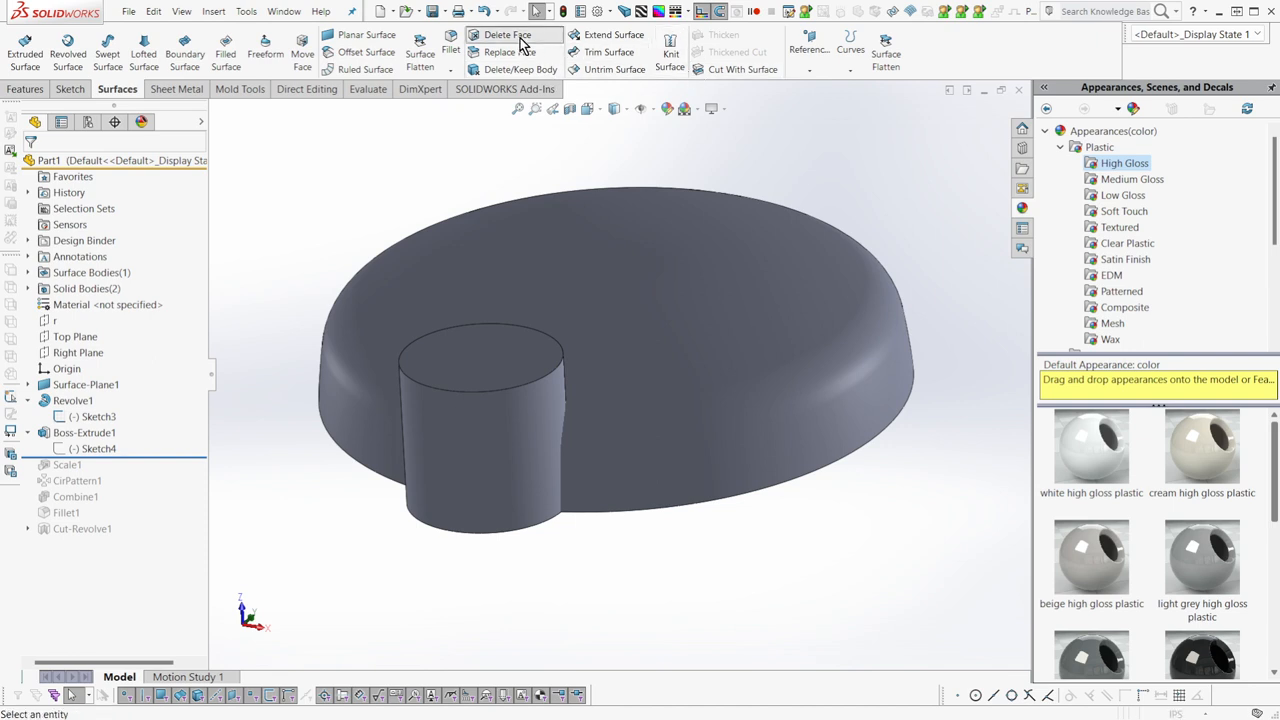
click(490, 34)
click(531, 424)
key(Return)
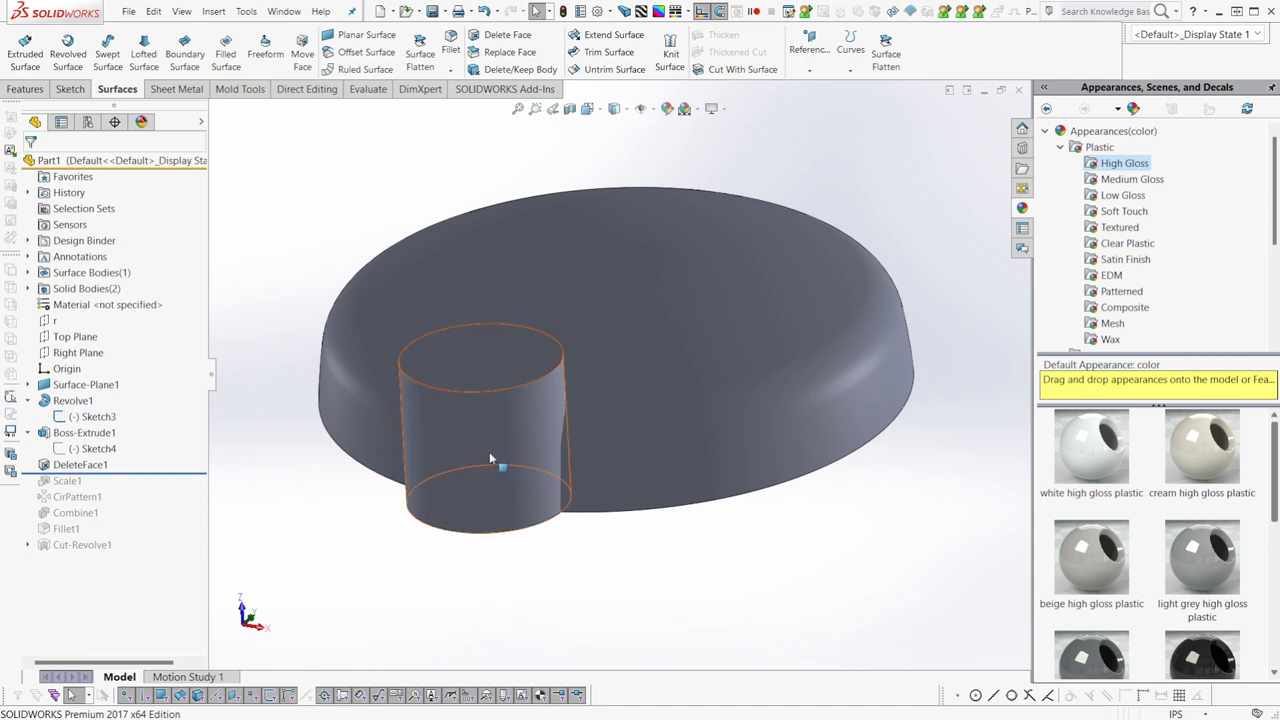
click(29, 273)
click(98, 289)
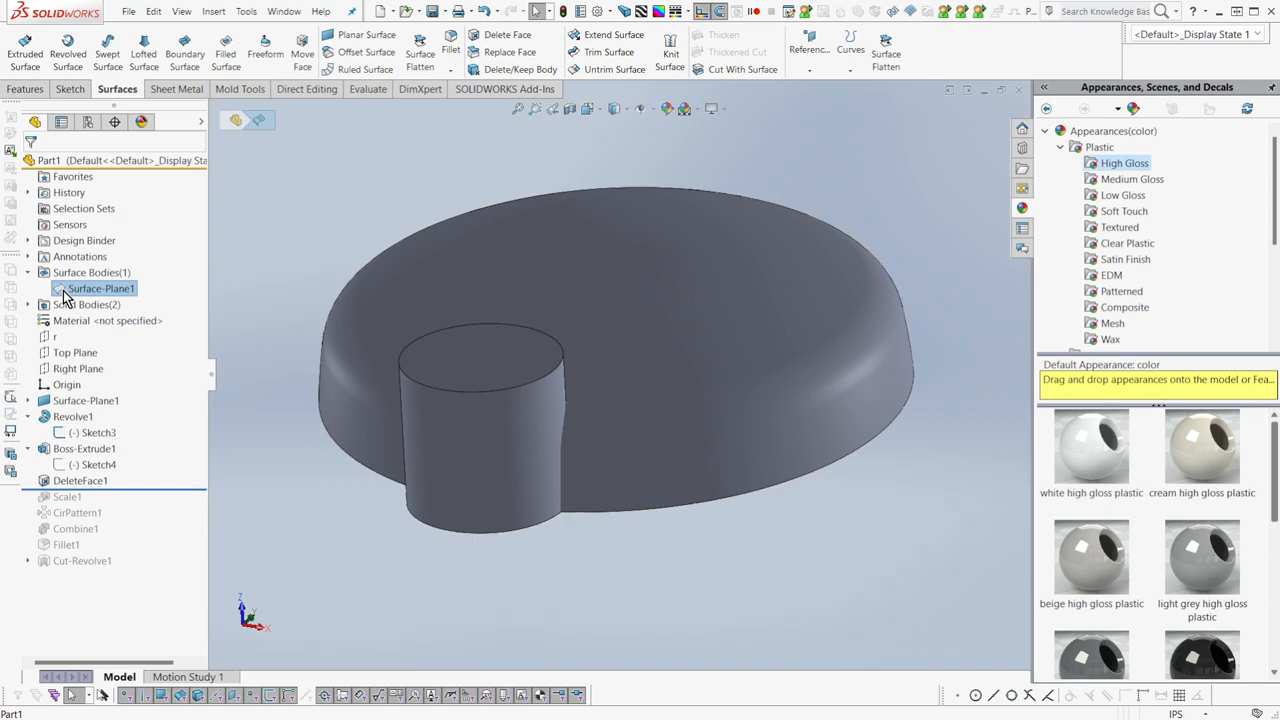
scroll(714, 420, up, 5)
click(320, 357)
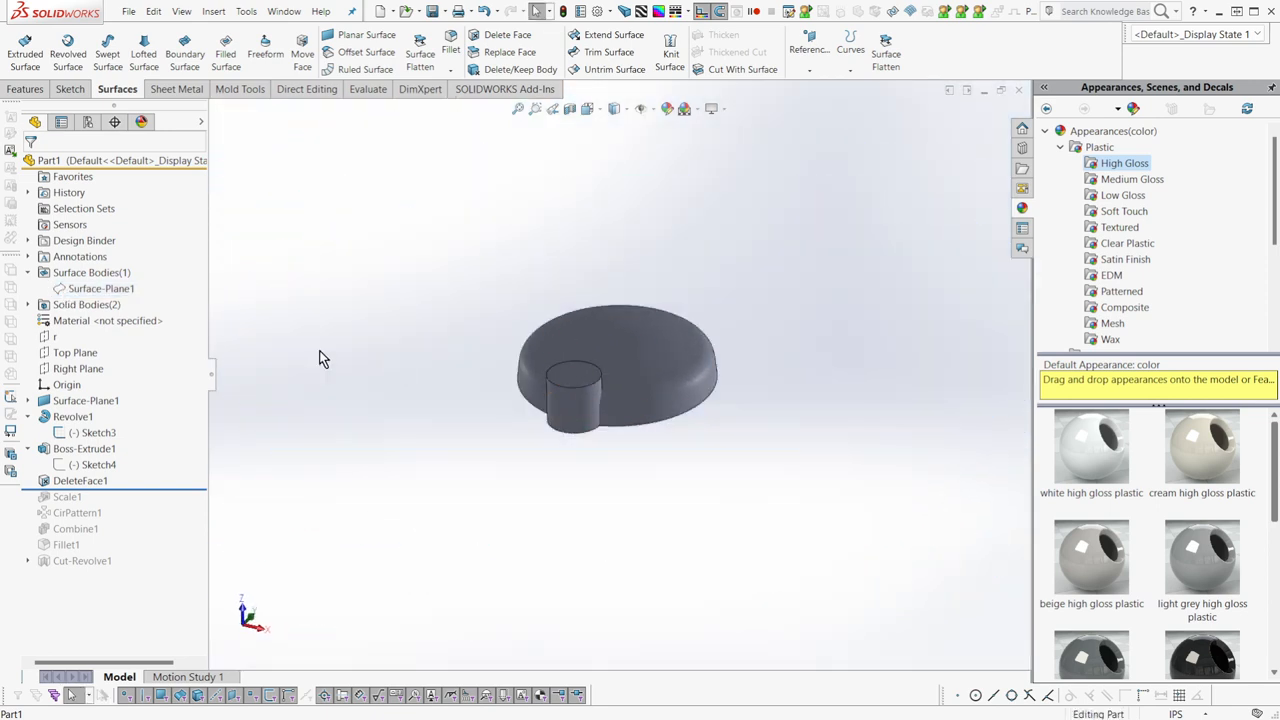
scroll(710, 385, down, 5)
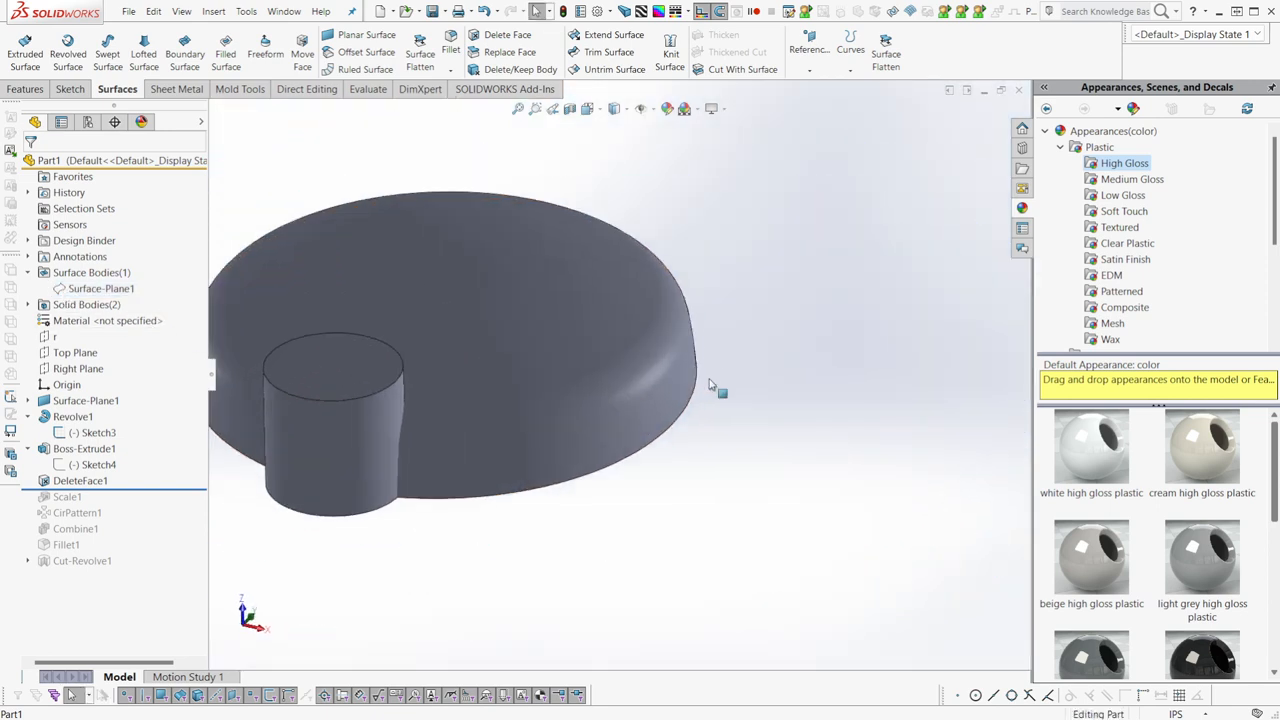
Edit DeleteFace1 to use the plain Delete option, leaving only the cylinder's end faces as surfaces.
click(96, 484)
click(108, 441)
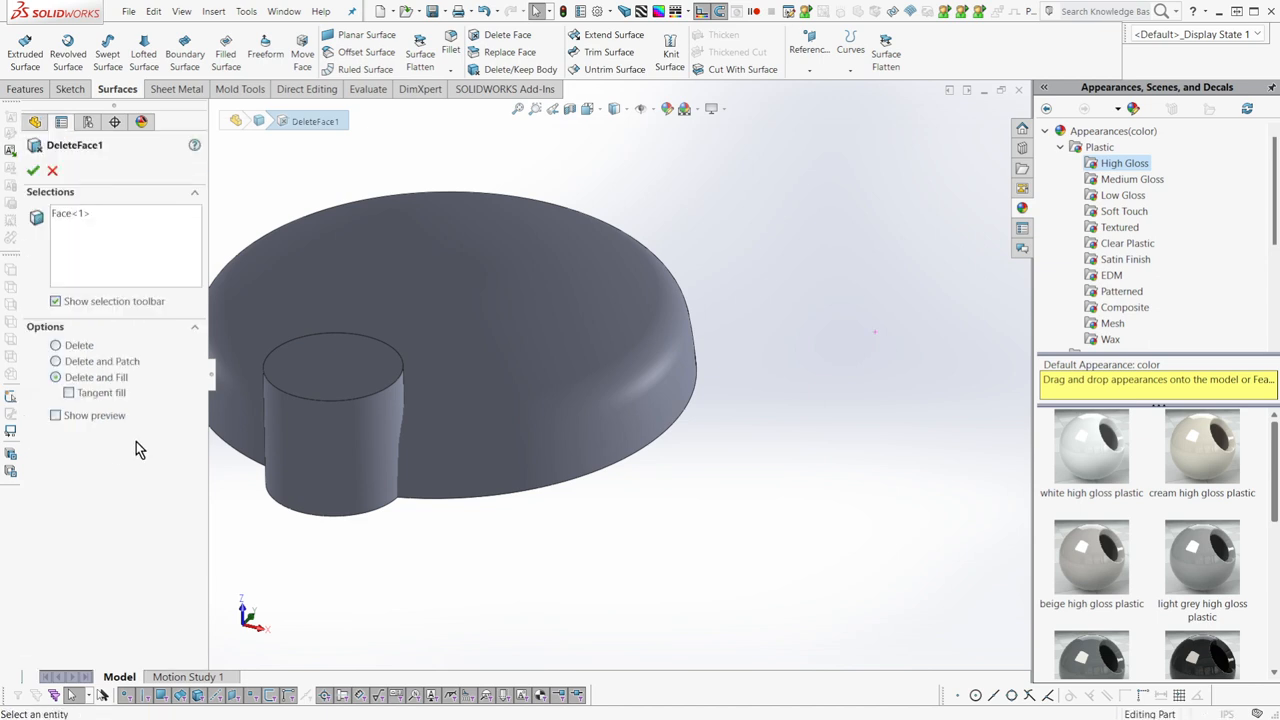
click(56, 347)
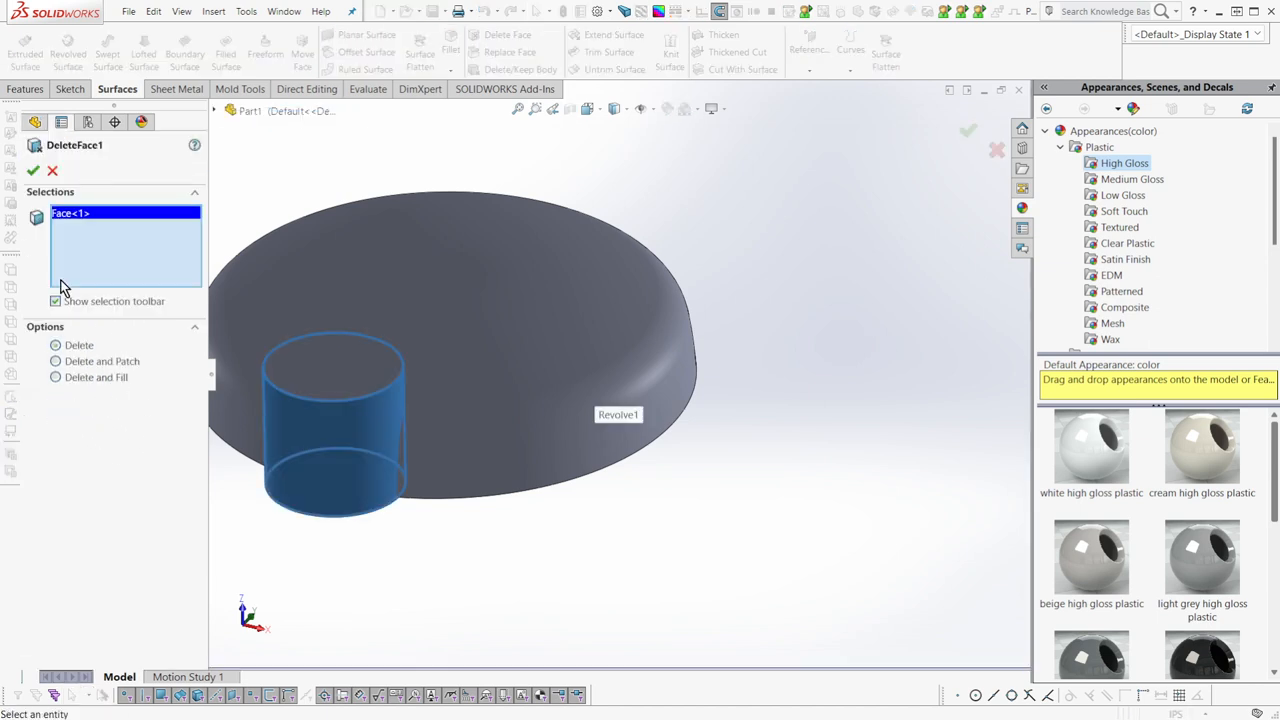
click(35, 178)
scroll(531, 517, up, 3)
scroll(471, 346, down, 4)
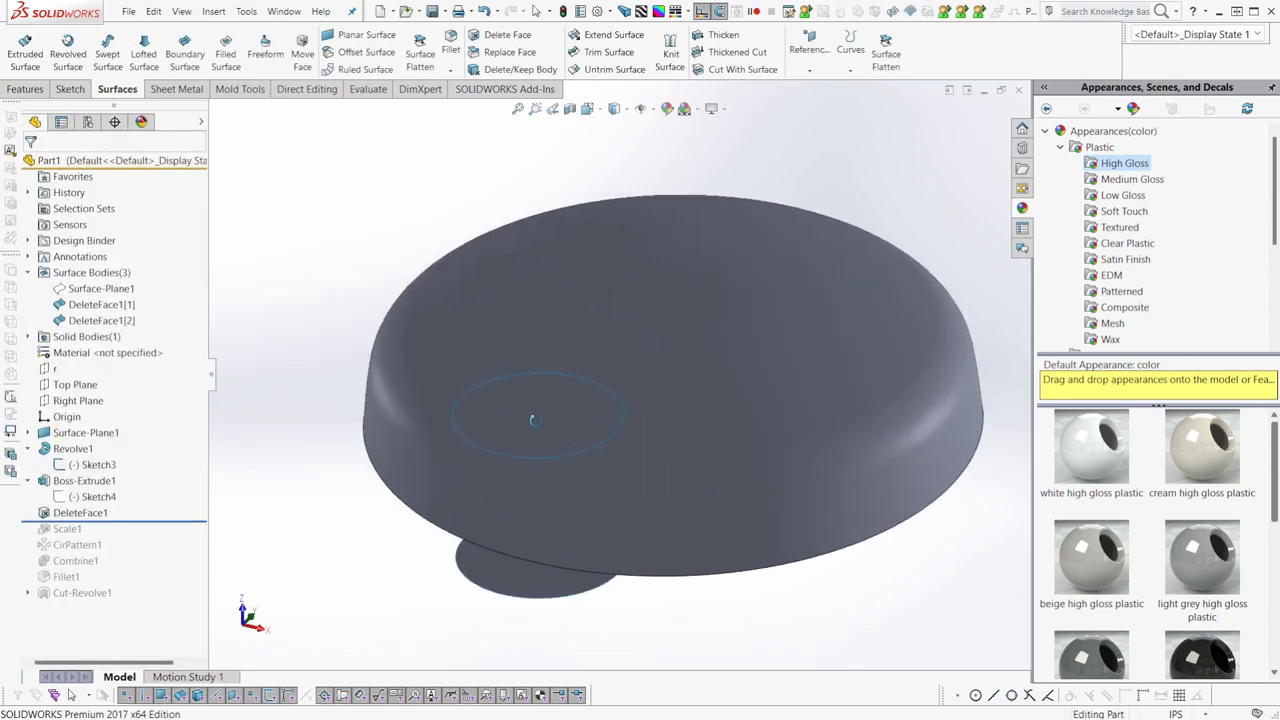
middle_drag(535, 420, 577, 424)
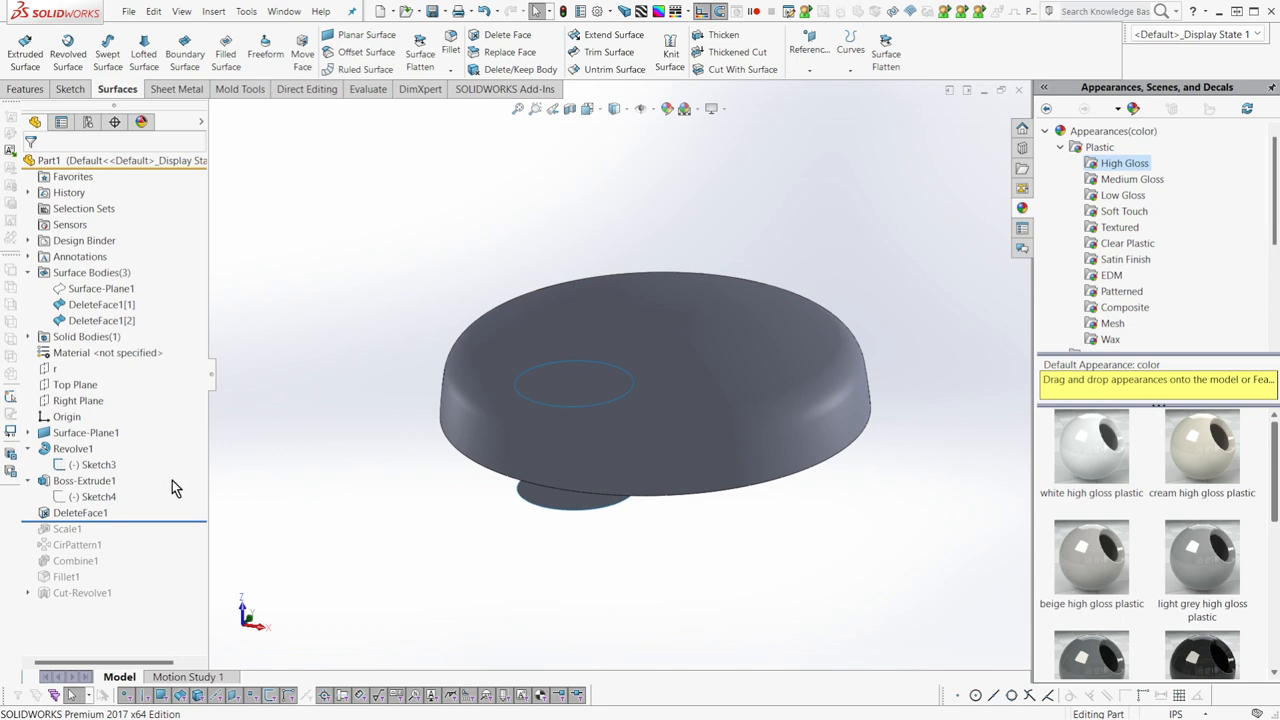
Roll back above DeleteFace1 and give the Boss-Extrude1 cylinder an 11° outward draft.
drag(80, 520, 75, 457)
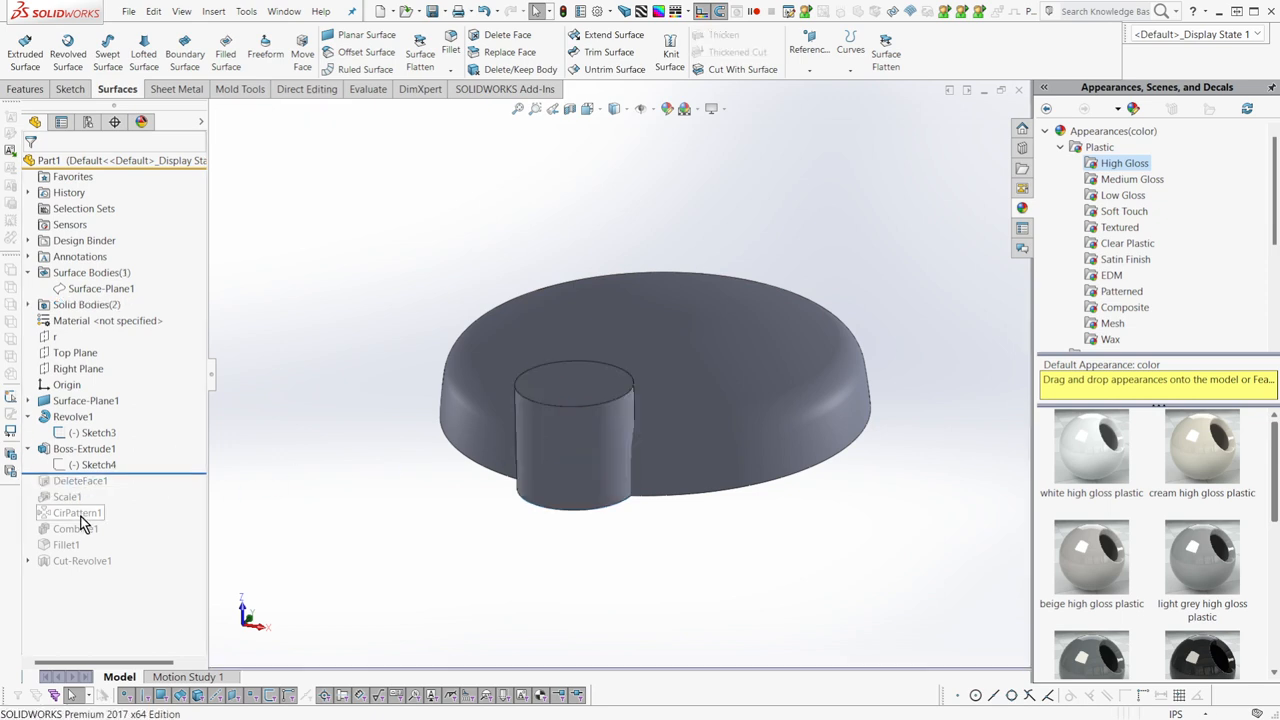
click(73, 457)
click(78, 414)
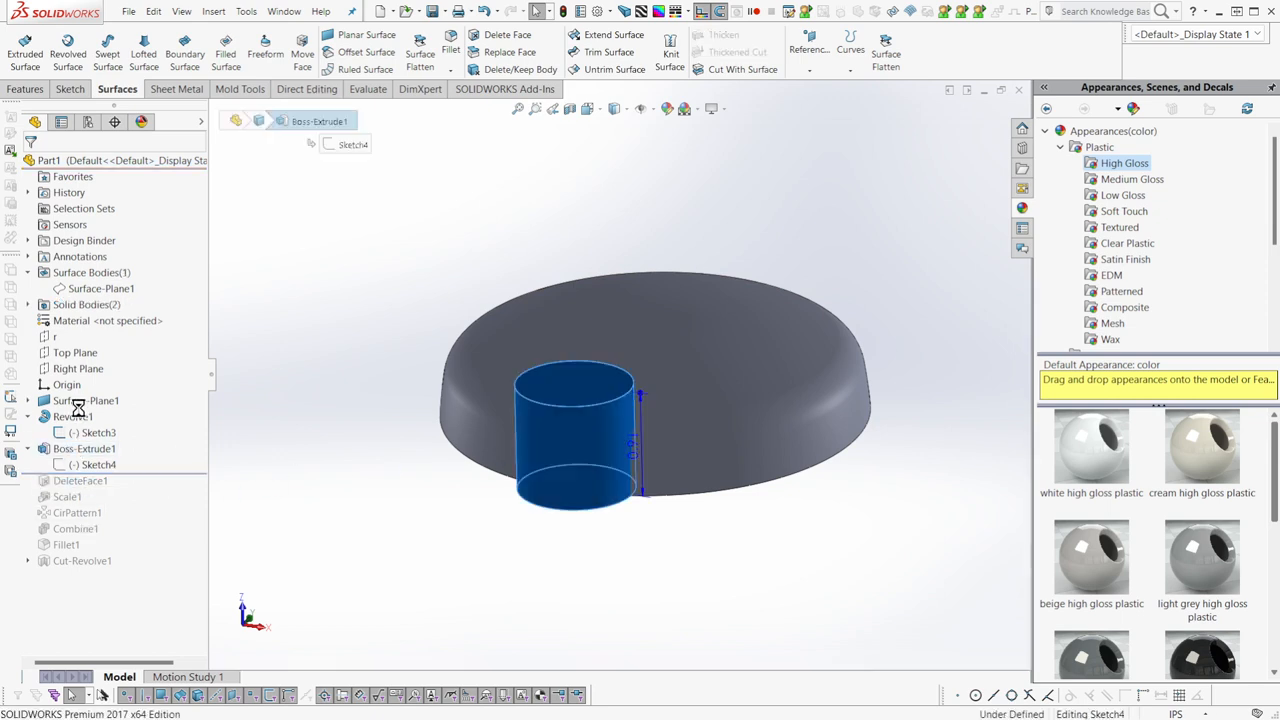
click(36, 364)
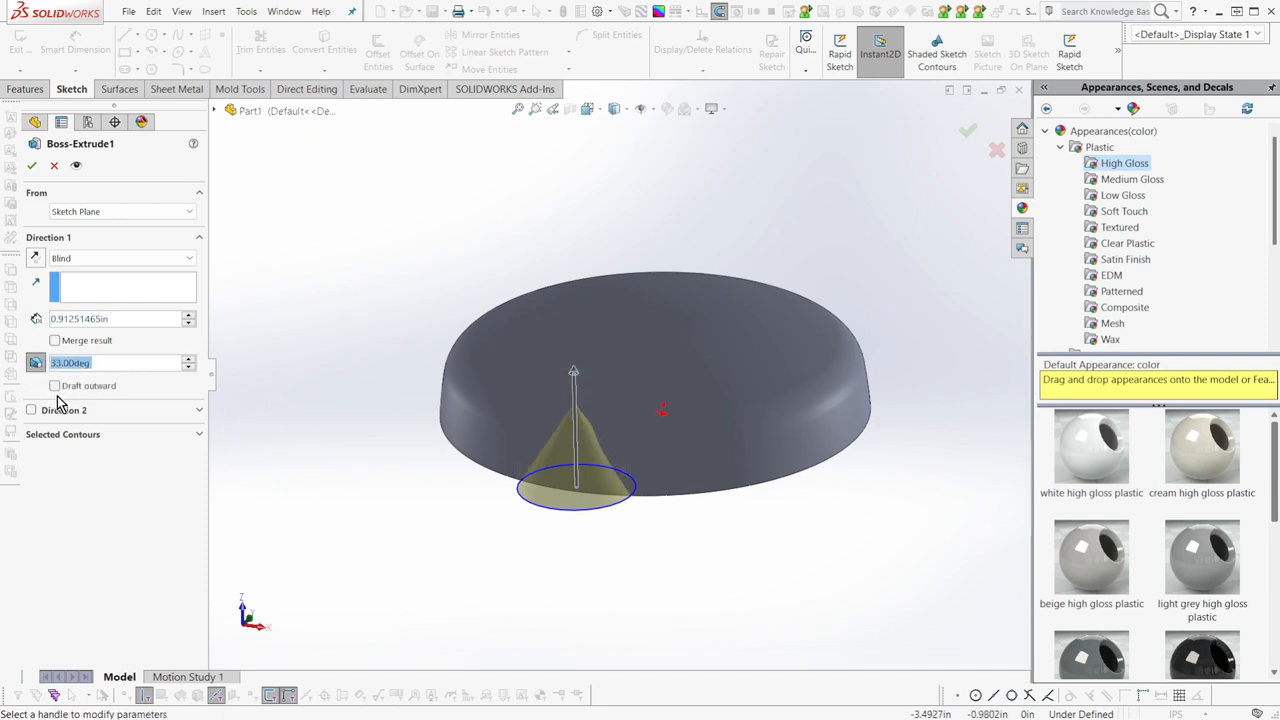
click(55, 386)
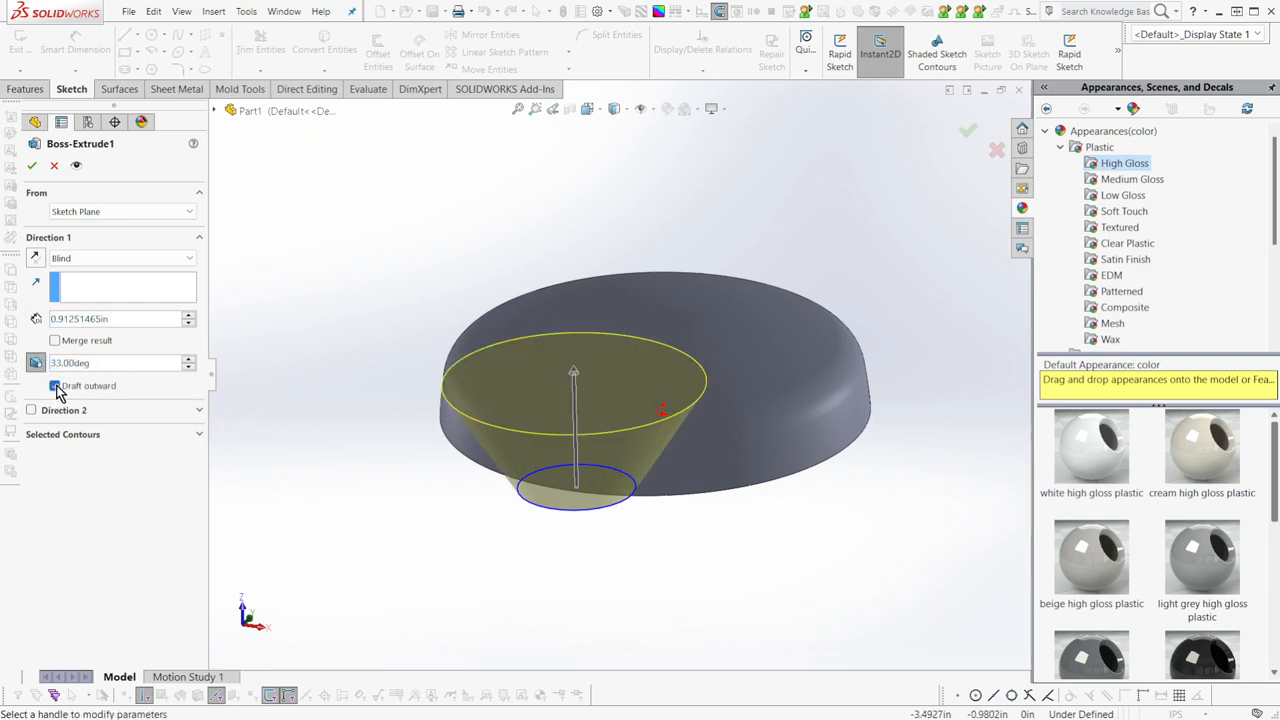
text(11)
key(Return)
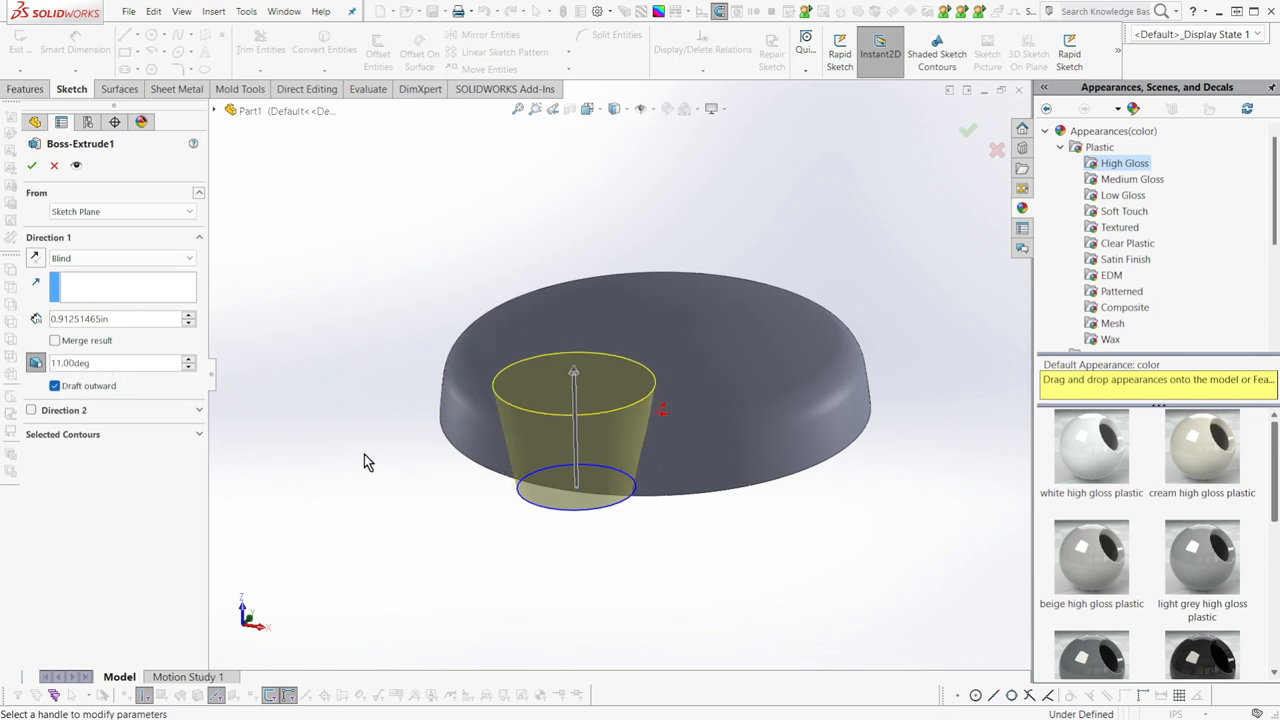
click(34, 165)
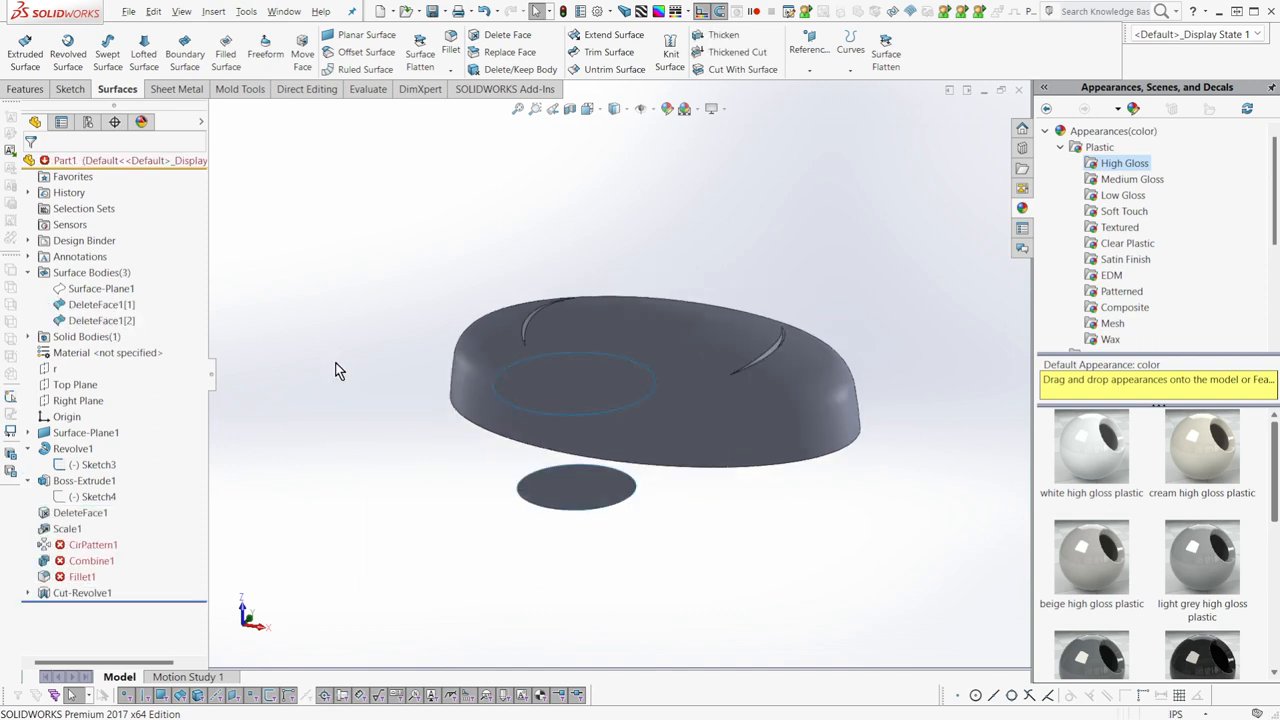
Suppress the DeleteFace1 feature with the full model history rolled forward.
click(62, 513)
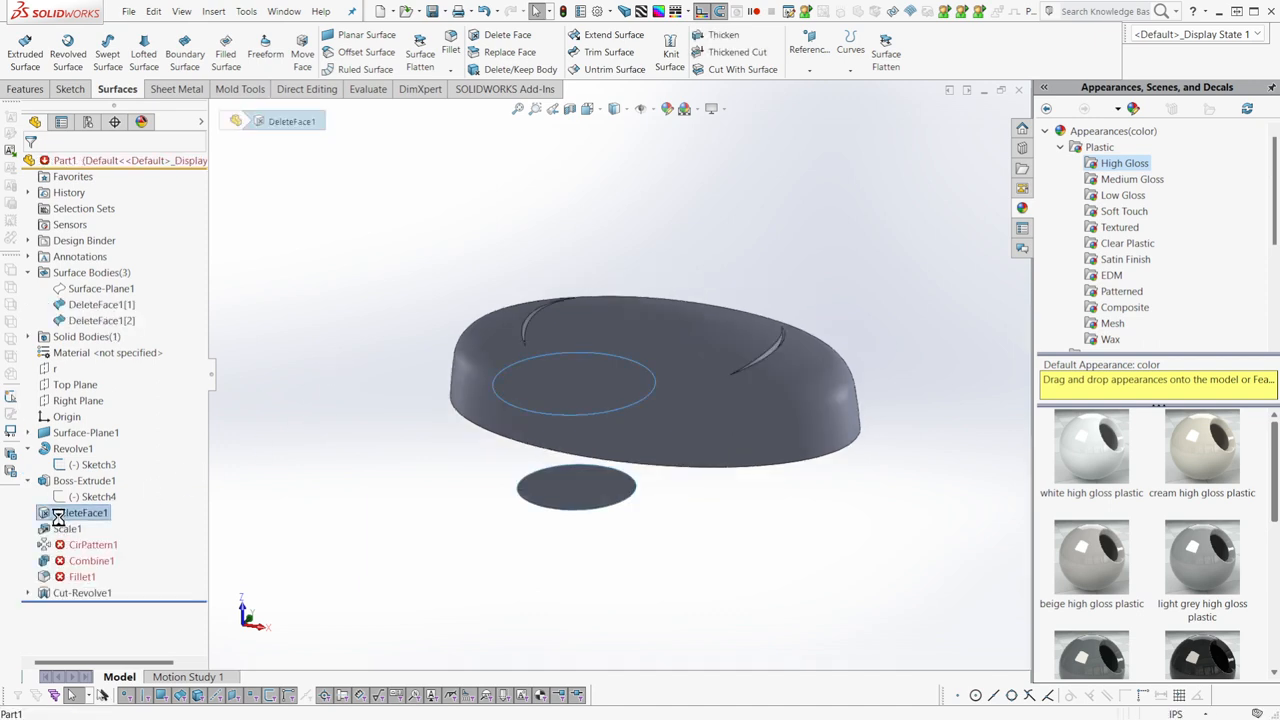
middle_drag(628, 480, 646, 537)
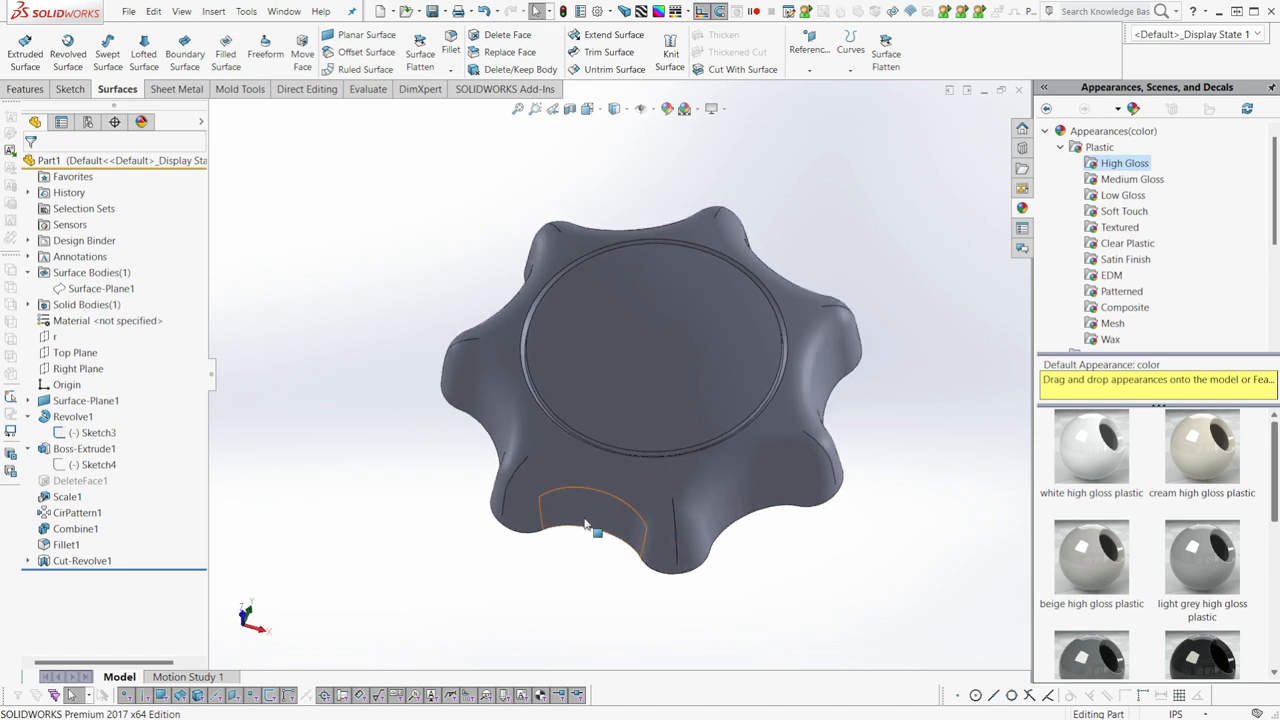
Move the Sketch4 circle outward from the knob's centre to make the side scallops shallower, and inspect the result.
click(98, 465)
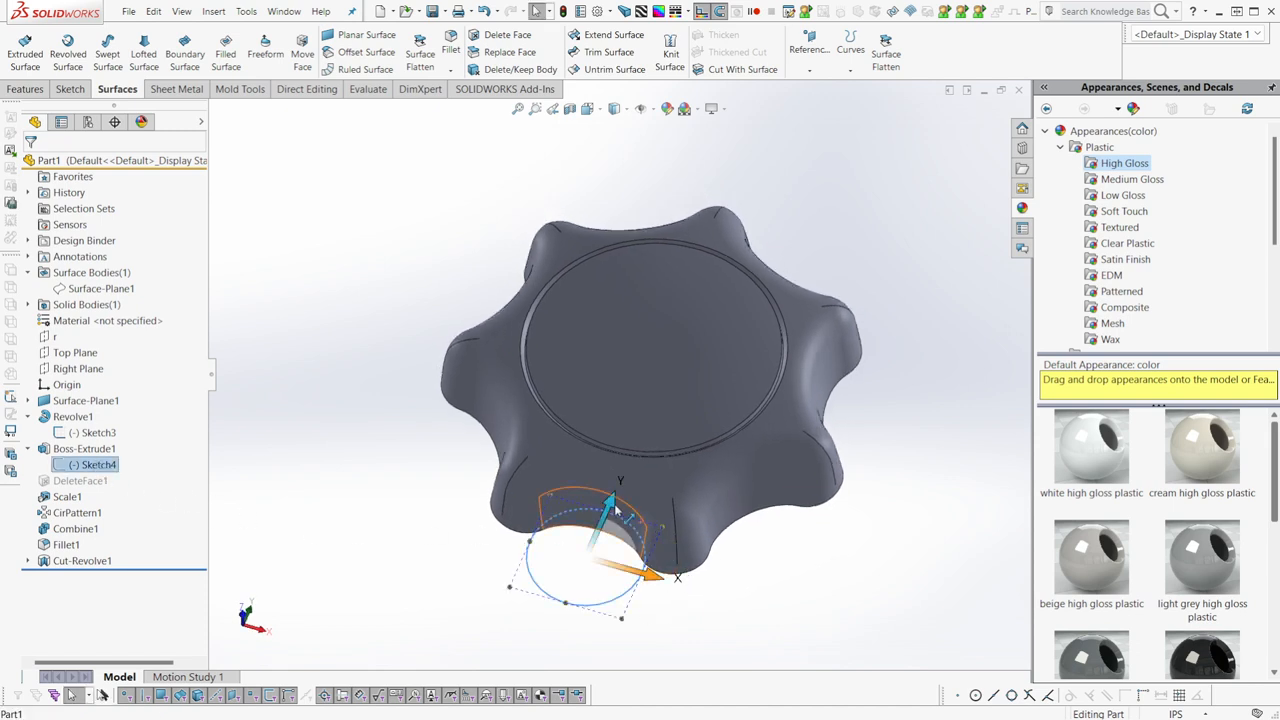
drag(613, 507, 617, 545)
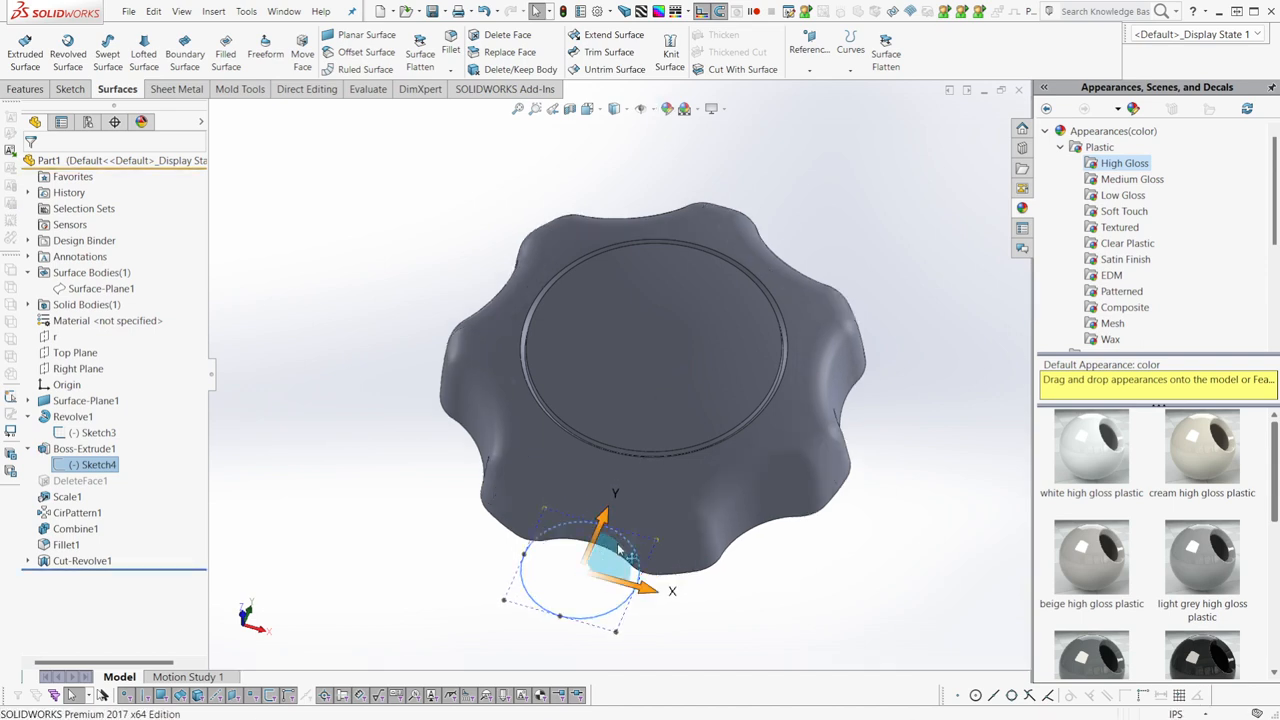
mouse_move(797, 634)
middle_down()
mouse_move(794, 560)
mouse_move(727, 471)
mouse_move(740, 530)
mouse_move(700, 625)
mouse_move(687, 357)
middle_up()
scroll(685, 646, down, 5)
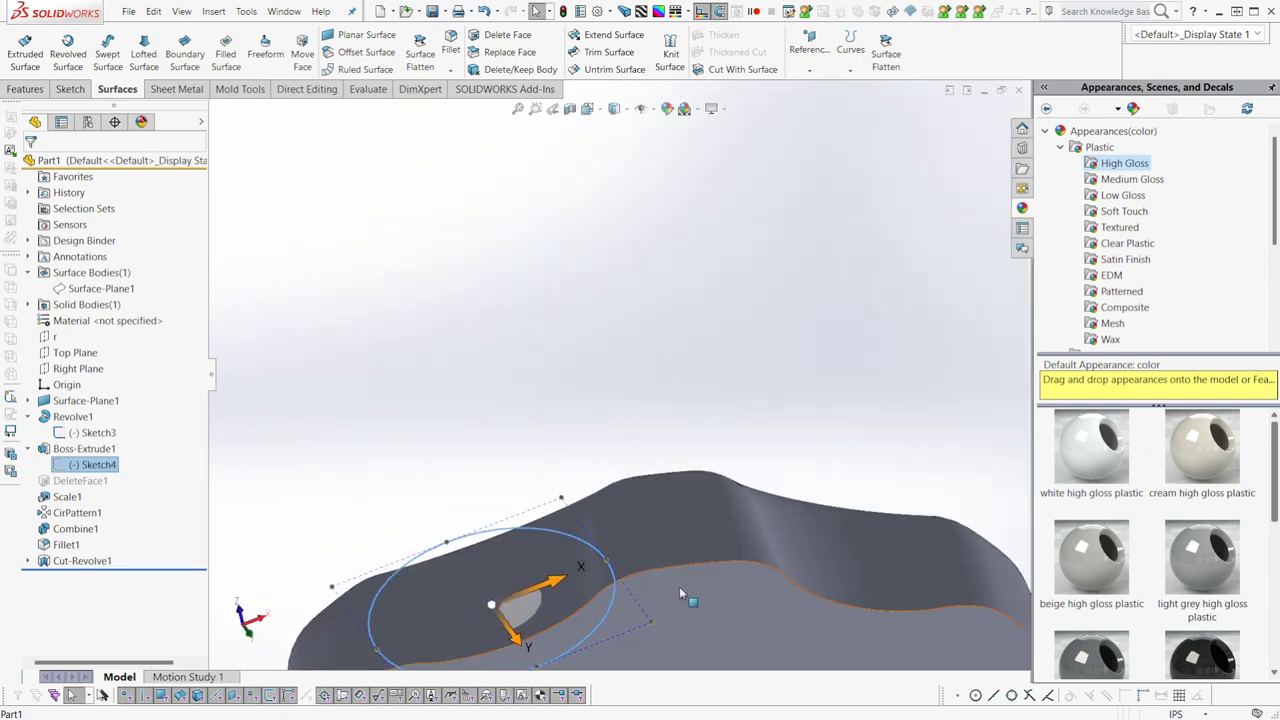
mouse_move(712, 425)
middle_down()
mouse_move(738, 568)
mouse_move(752, 524)
mouse_move(740, 500)
mouse_move(720, 560)
mouse_move(730, 520)
mouse_move(706, 448)
mouse_move(651, 538)
mouse_move(679, 627)
mouse_move(730, 424)
mouse_move(712, 418)
middle_up()
scroll(738, 568, up, 1)
scroll(728, 430, down, 2)
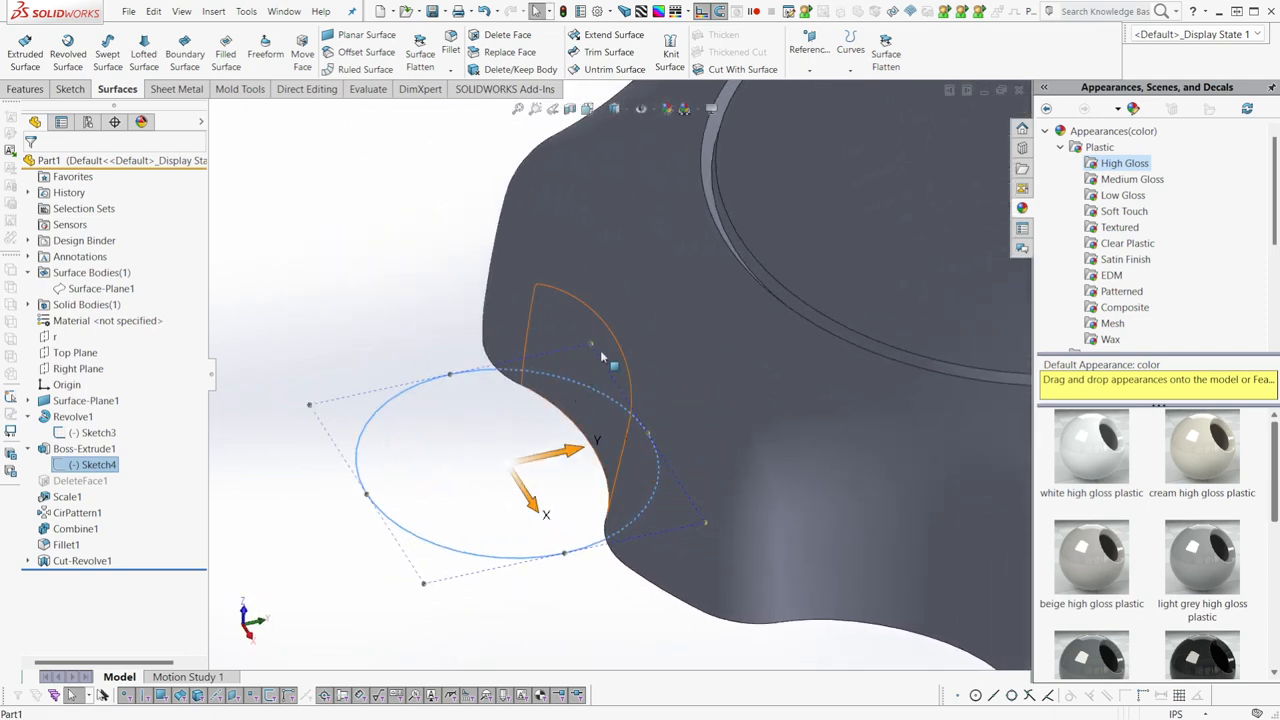
Suppress the Scale1 feature.
click(67, 497)
key(s)
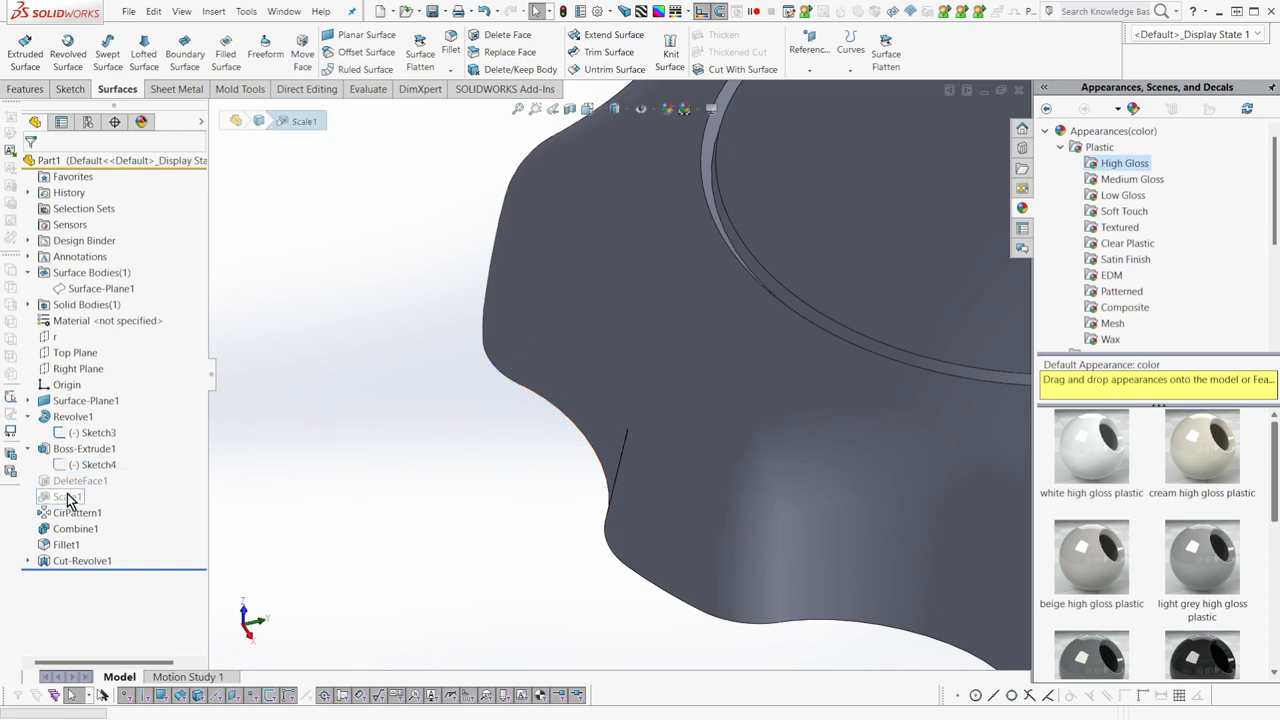
Section the knob along the Right Plane and examine the drafted profile of a side scallop.
middle_drag(855, 432, 869, 343)
middle_drag(612, 540, 608, 505)
middle_drag(466, 628, 338, 543)
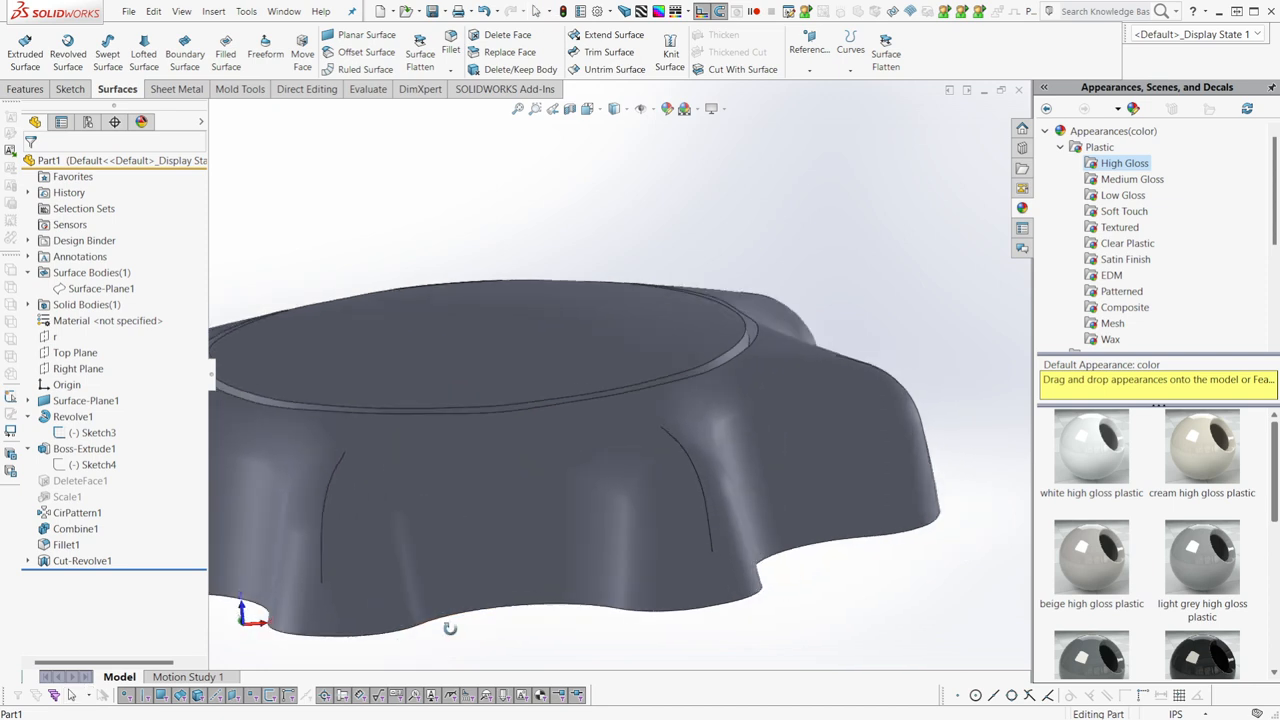
middle_drag(362, 592, 398, 576)
click(520, 536)
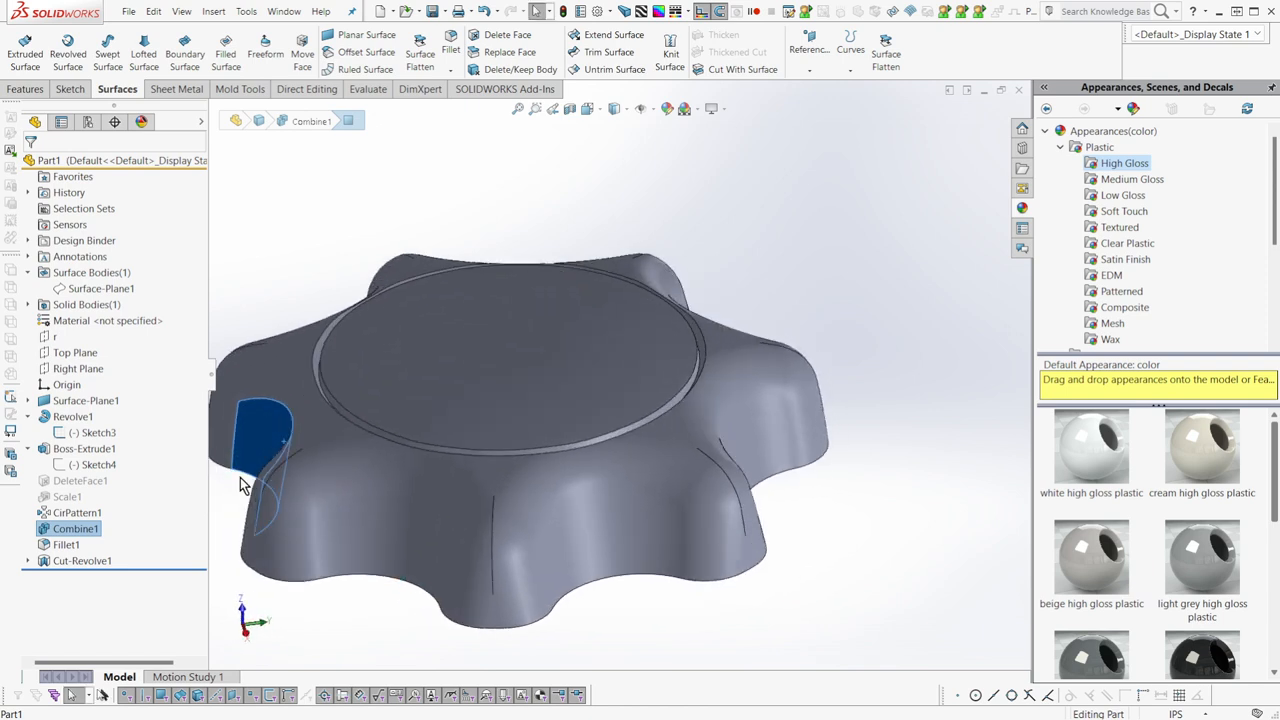
scroll(312, 448, up, 2)
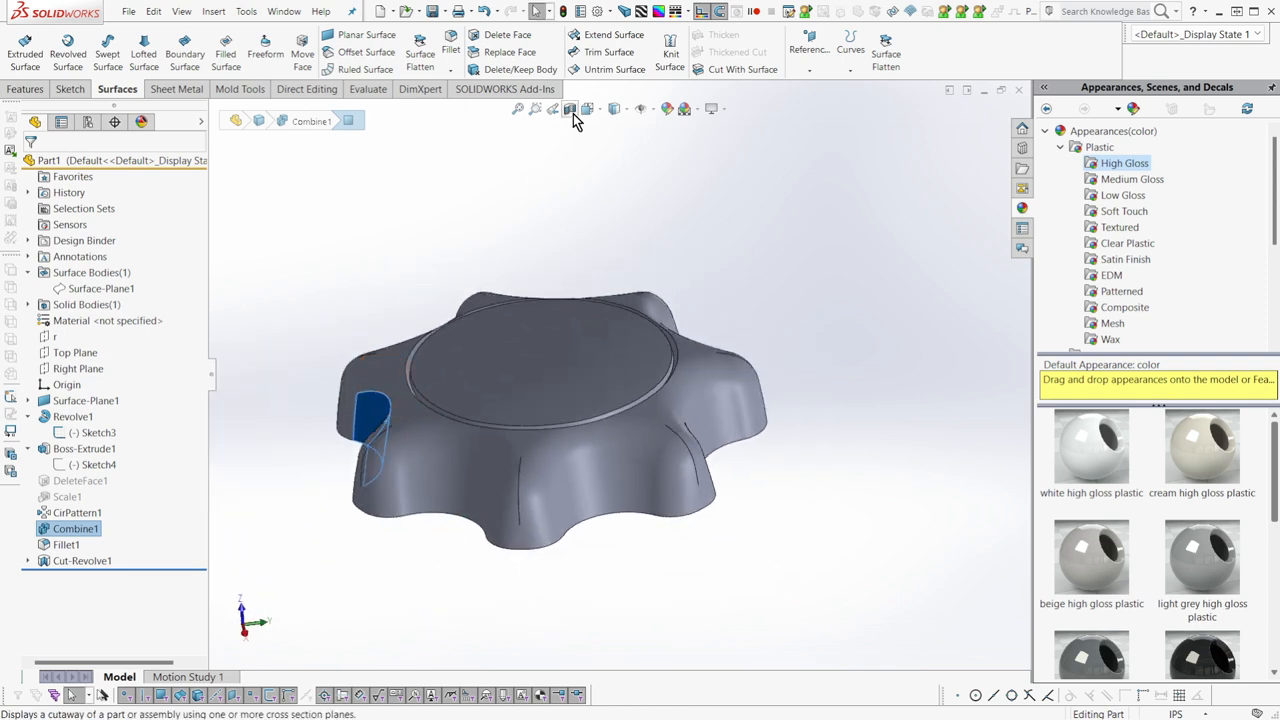
click(570, 110)
click(80, 451)
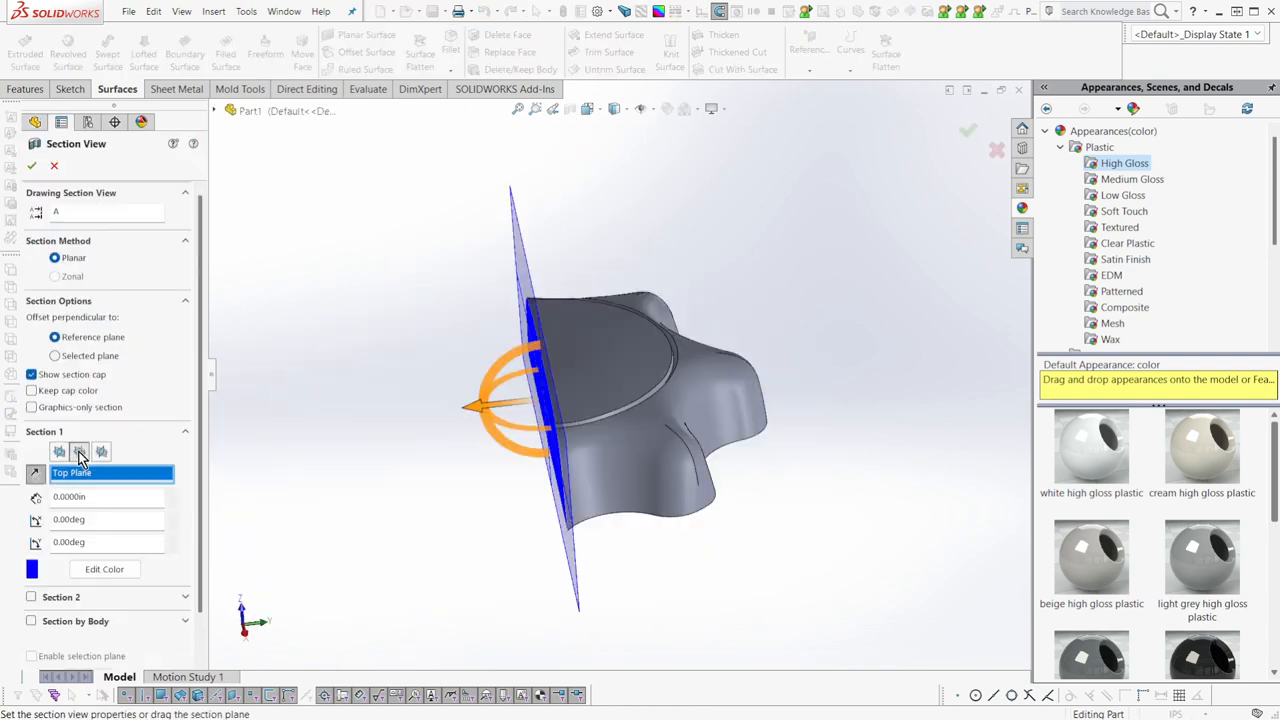
click(101, 451)
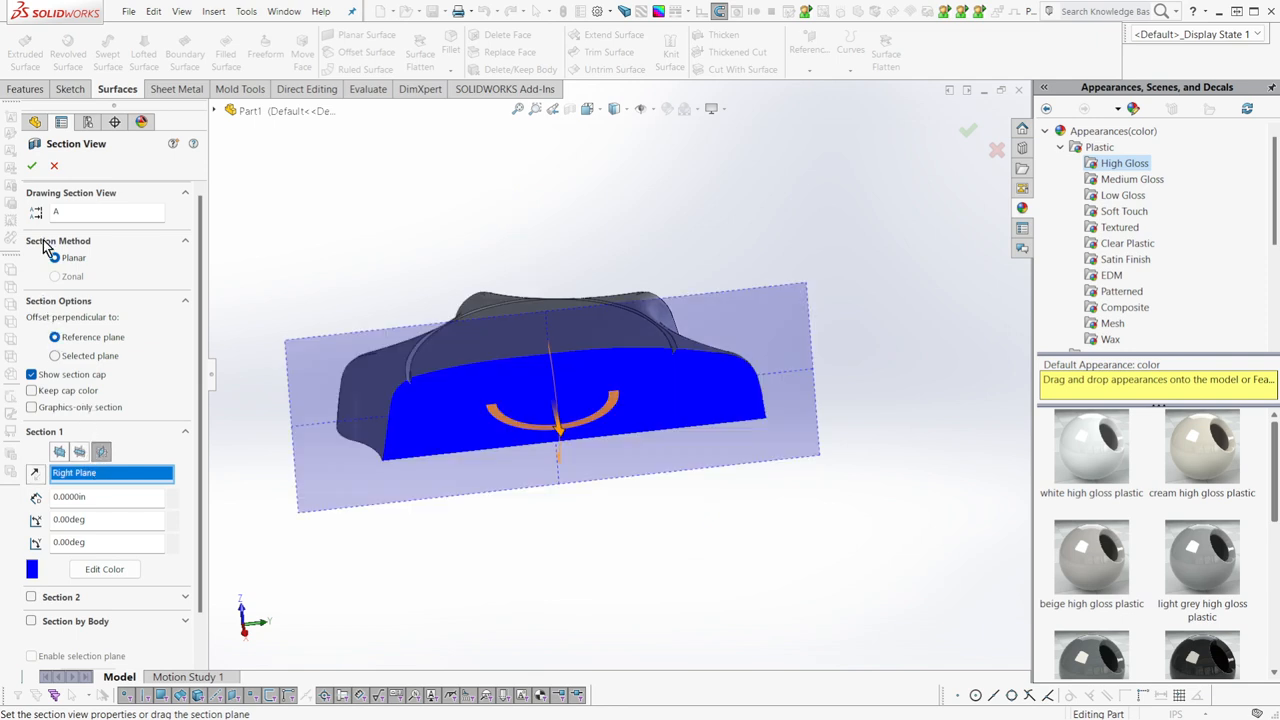
click(35, 166)
scroll(483, 429, down, 6)
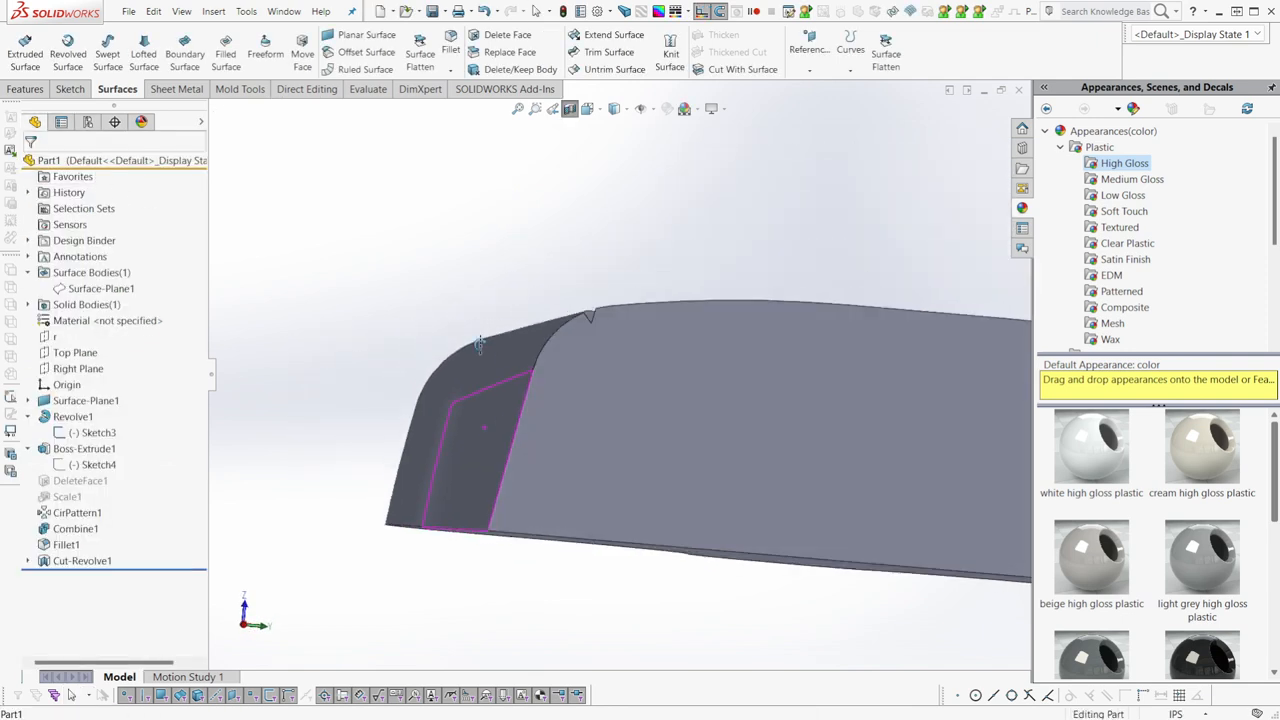
middle_drag(399, 333, 485, 375)
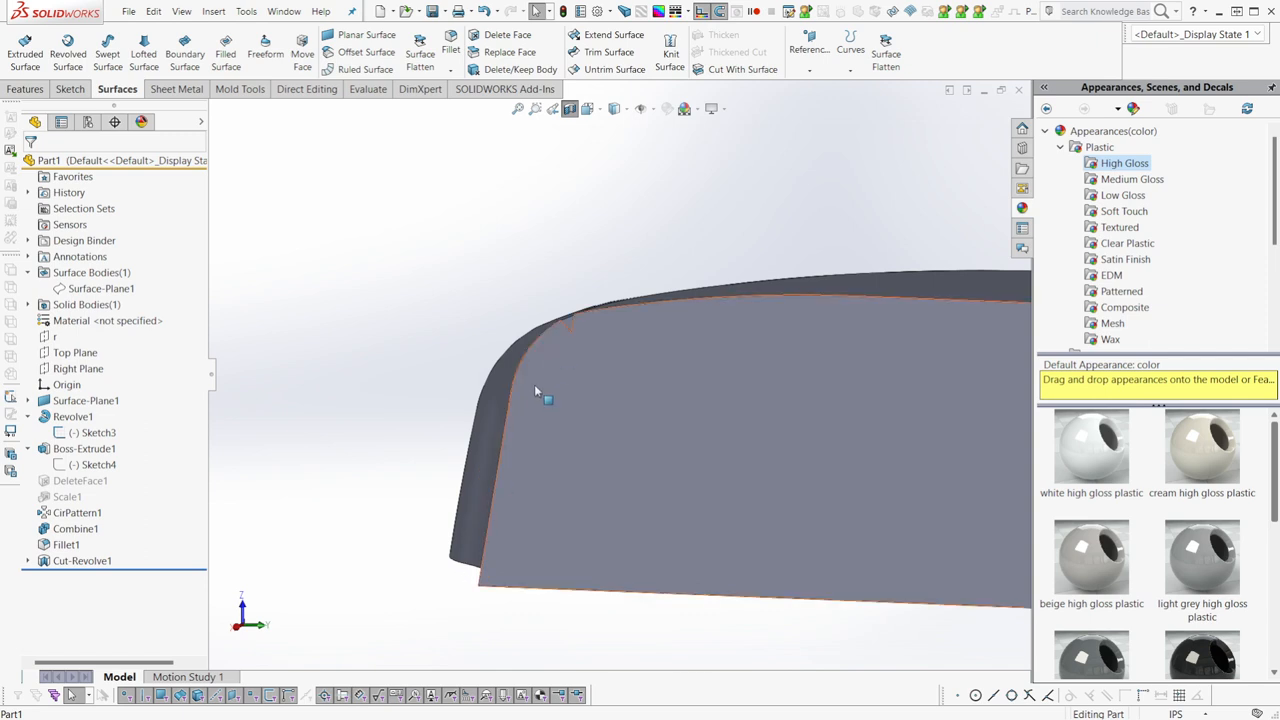
Try the Boss-Extrude1 cylinder with an inward draft and with its draft switched off.
click(77, 450)
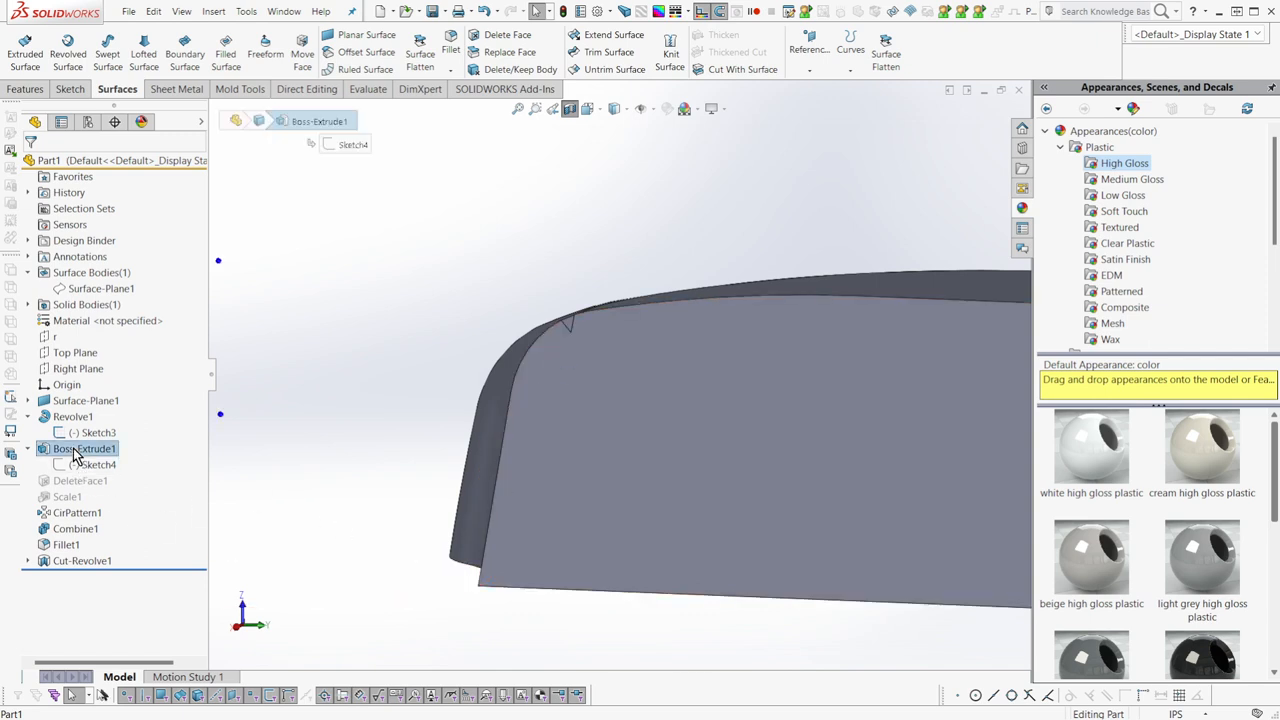
click(85, 416)
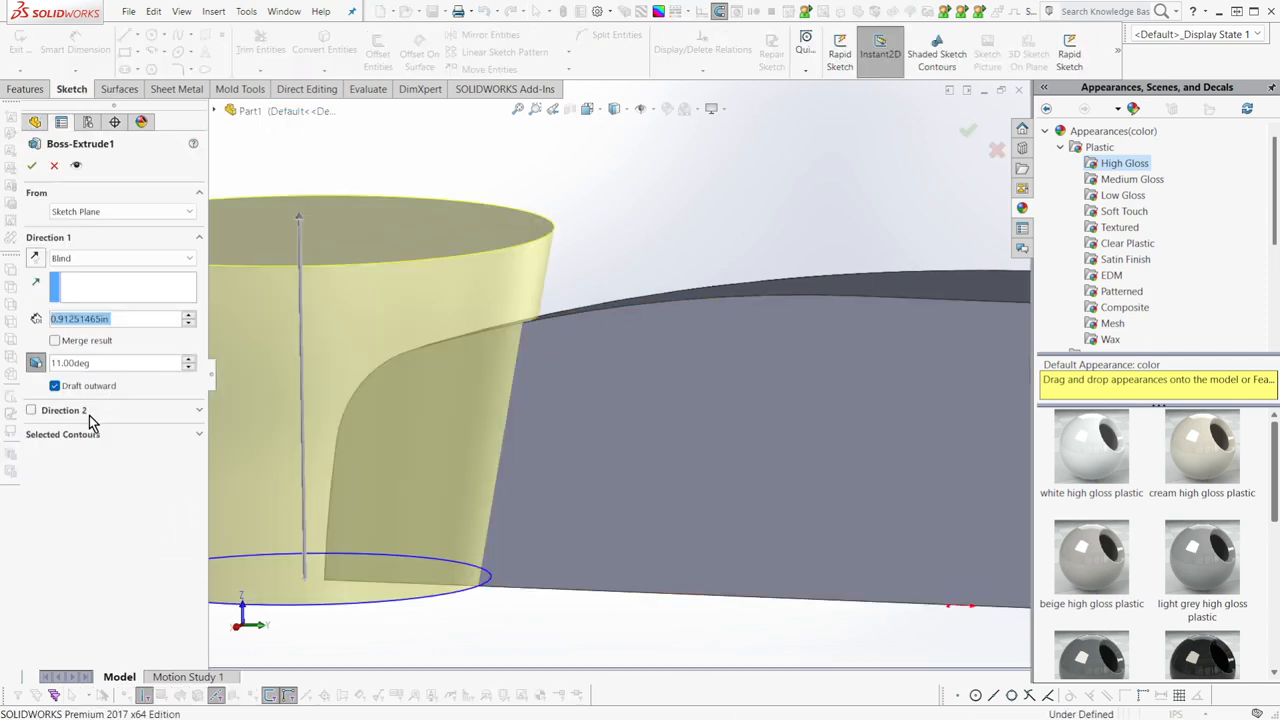
click(56, 386)
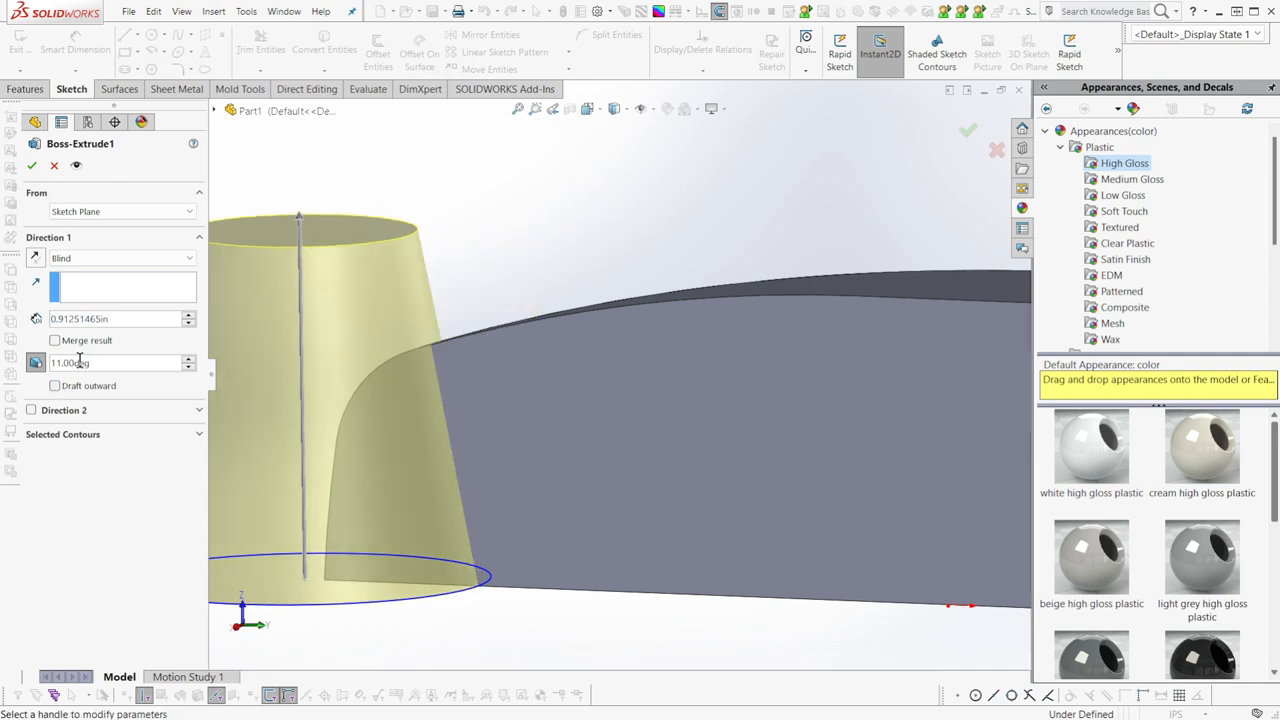
click(55, 386)
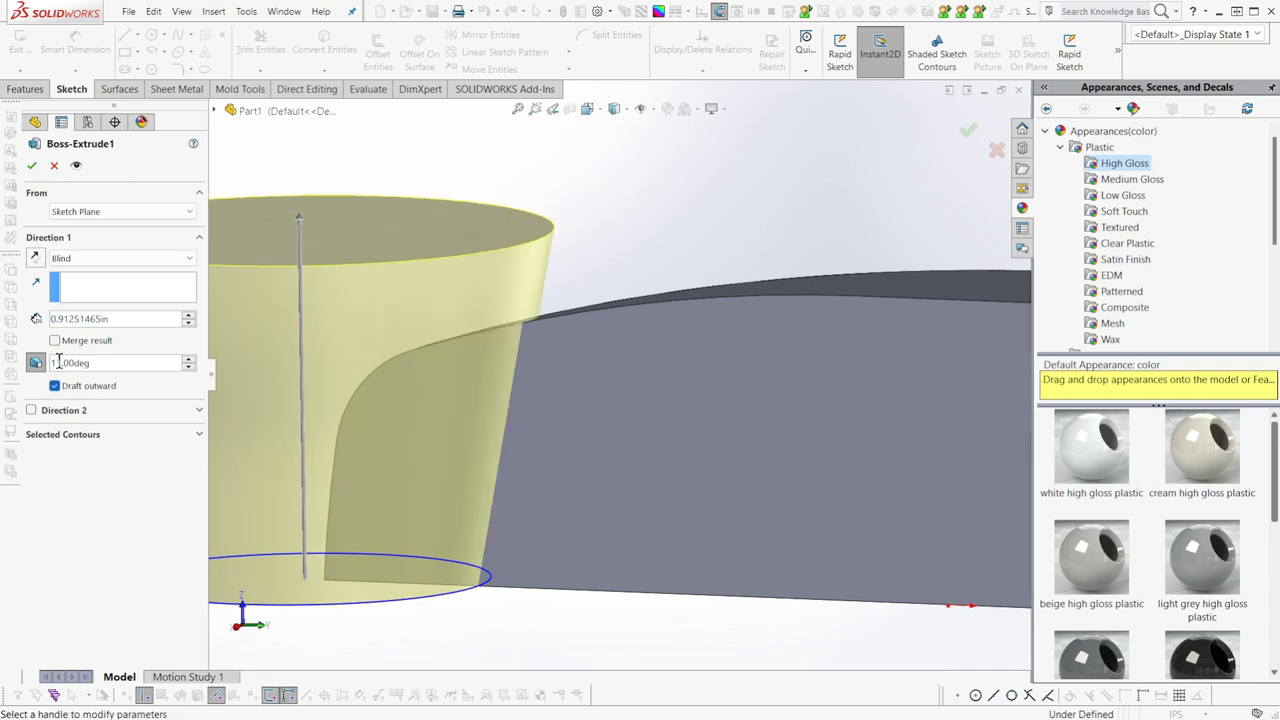
click(36, 365)
click(31, 165)
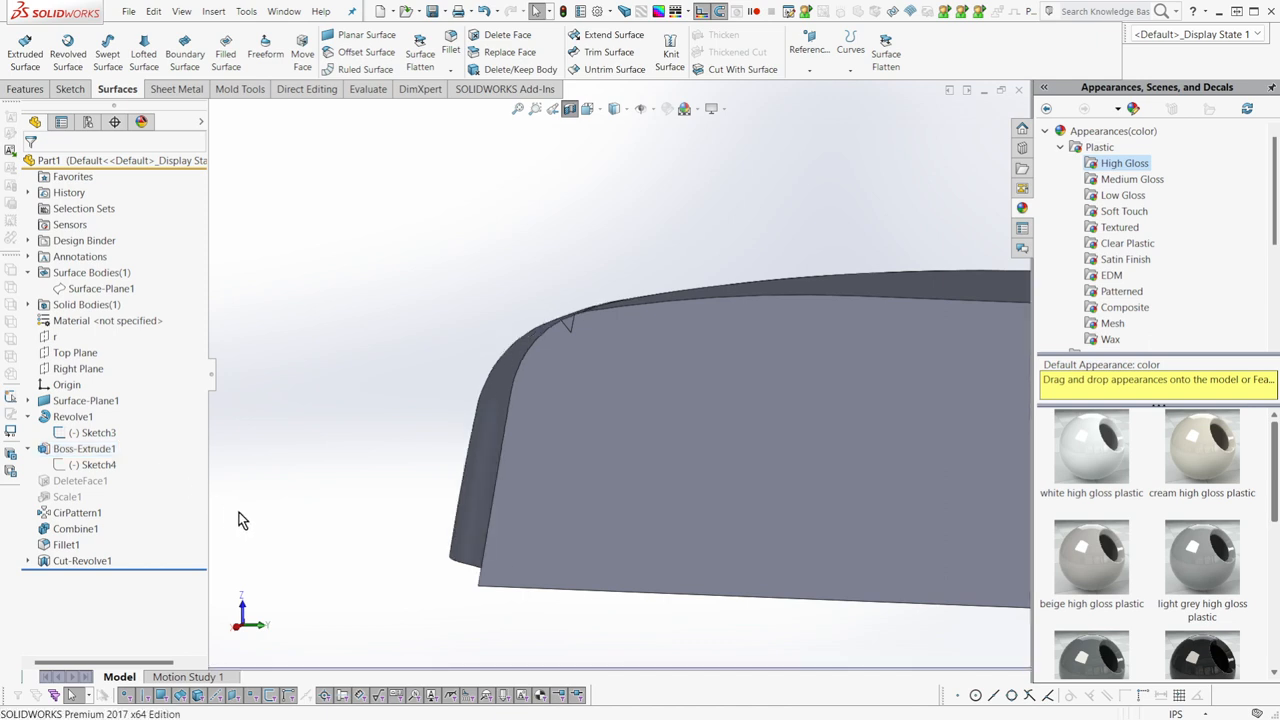
Roll the model back to just above Scale1 and unsuppress the DeleteFace1 feature.
mouse_move(242, 515)
middle_down()
mouse_move(342, 524)
mouse_move(510, 456)
mouse_move(523, 531)
middle_up()
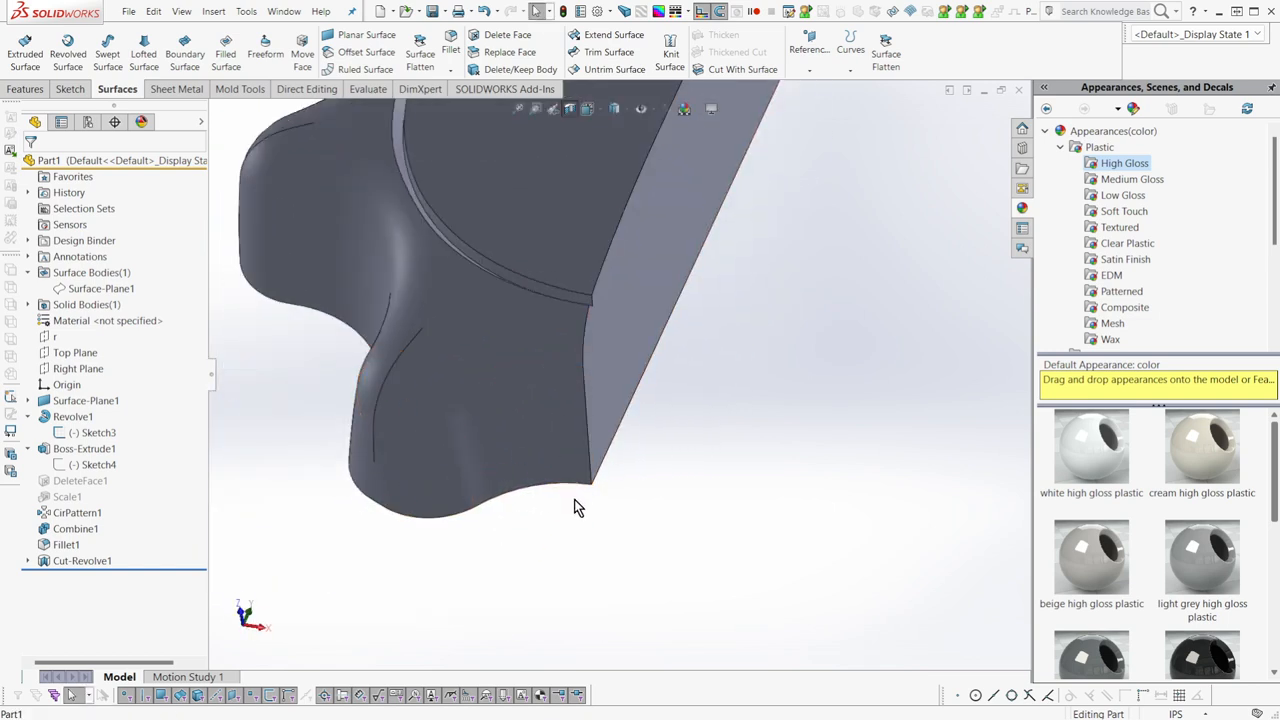
click(60, 501)
key(r)
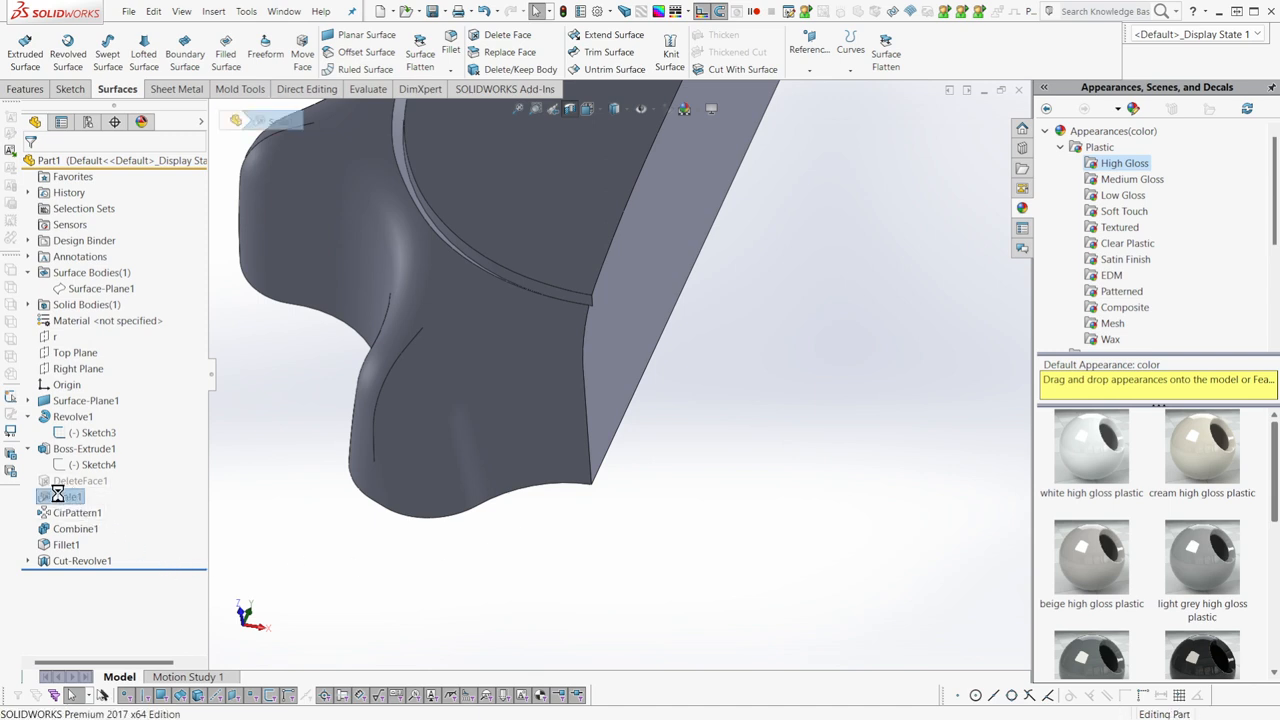
click(63, 487)
click(91, 441)
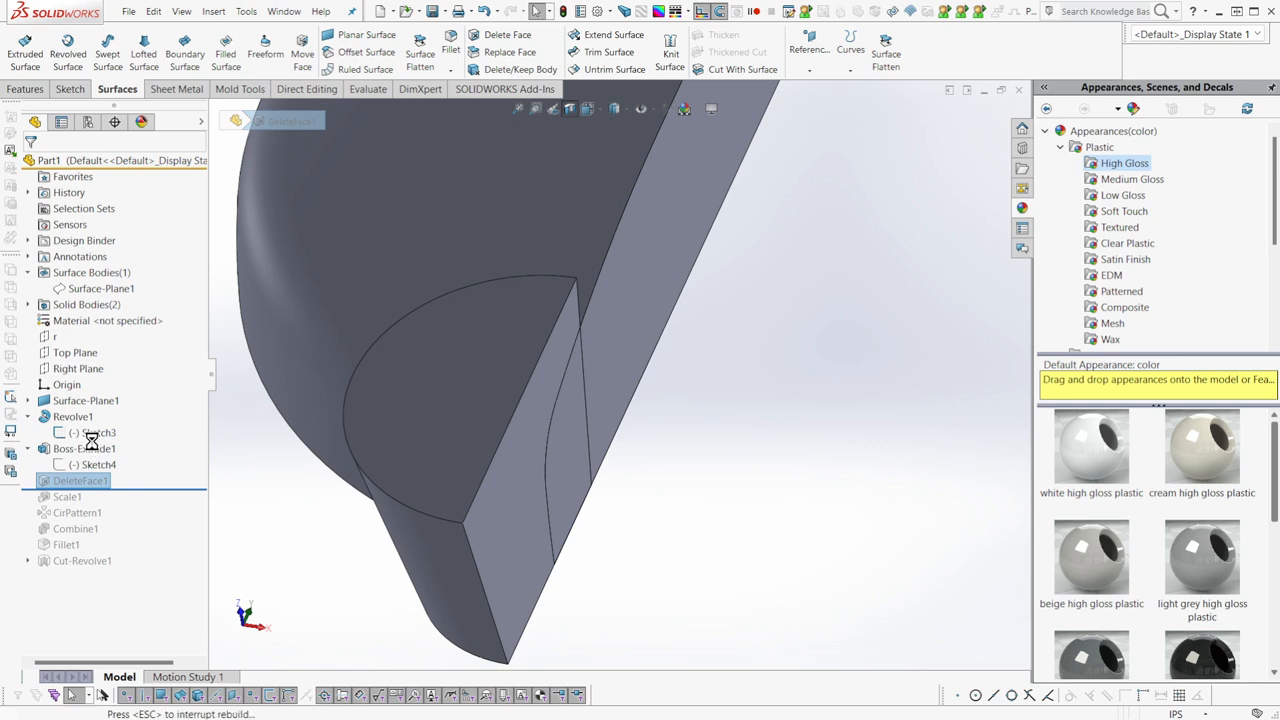
Turn off the section view and examine the two end discs of the cutting cylinder whose side face is deleted.
scroll(424, 504, up, 3)
middle_drag(468, 498, 465, 403)
middle_drag(633, 391, 654, 367)
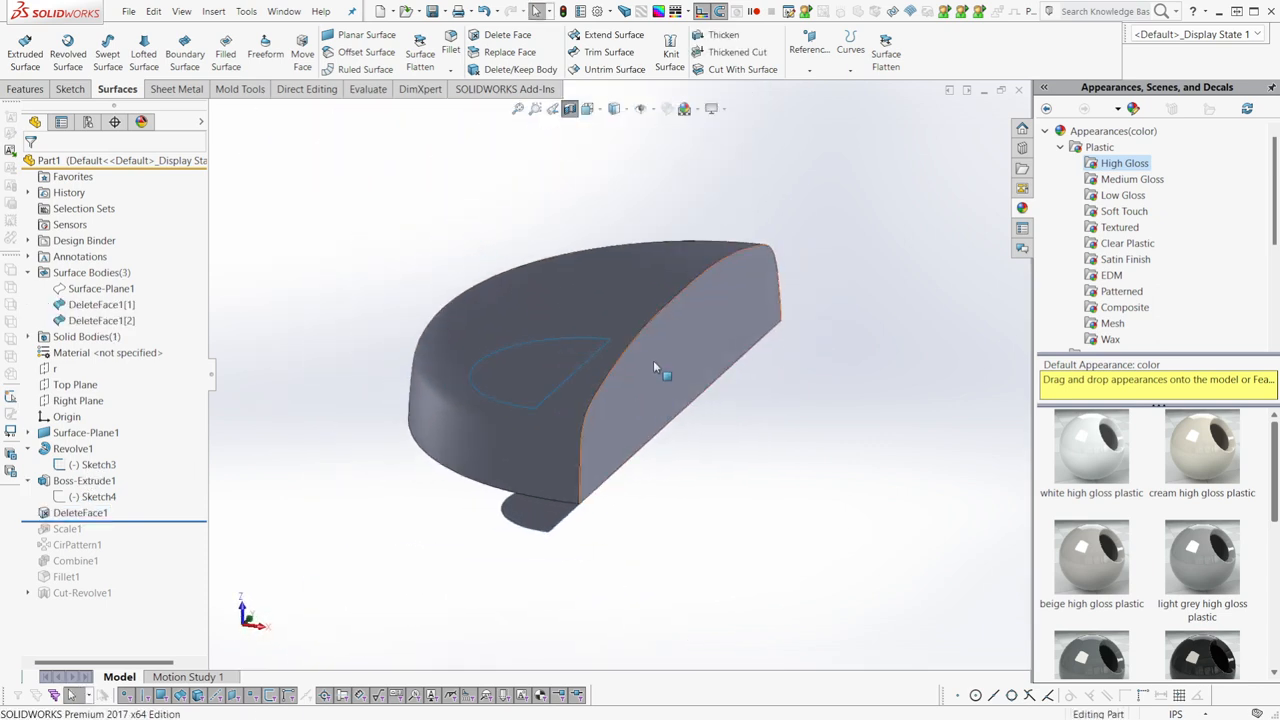
click(570, 108)
middle_drag(663, 328, 705, 448)
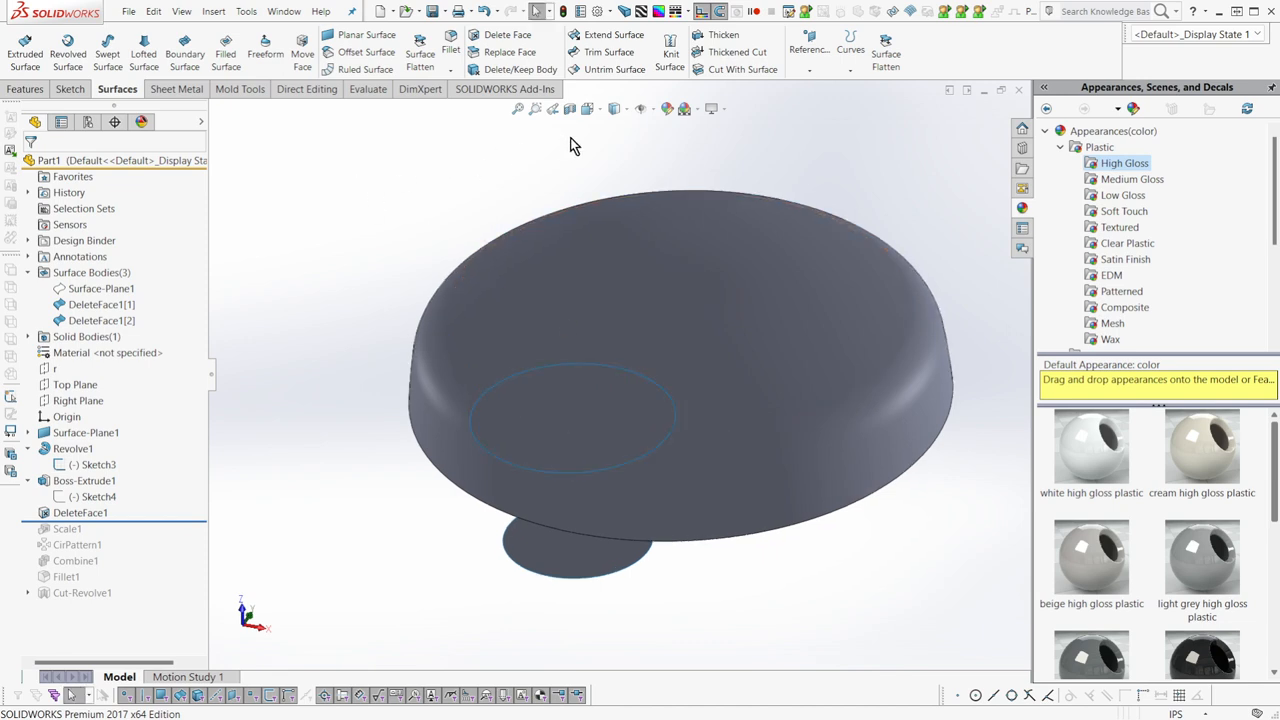
middle_drag(514, 471, 480, 416)
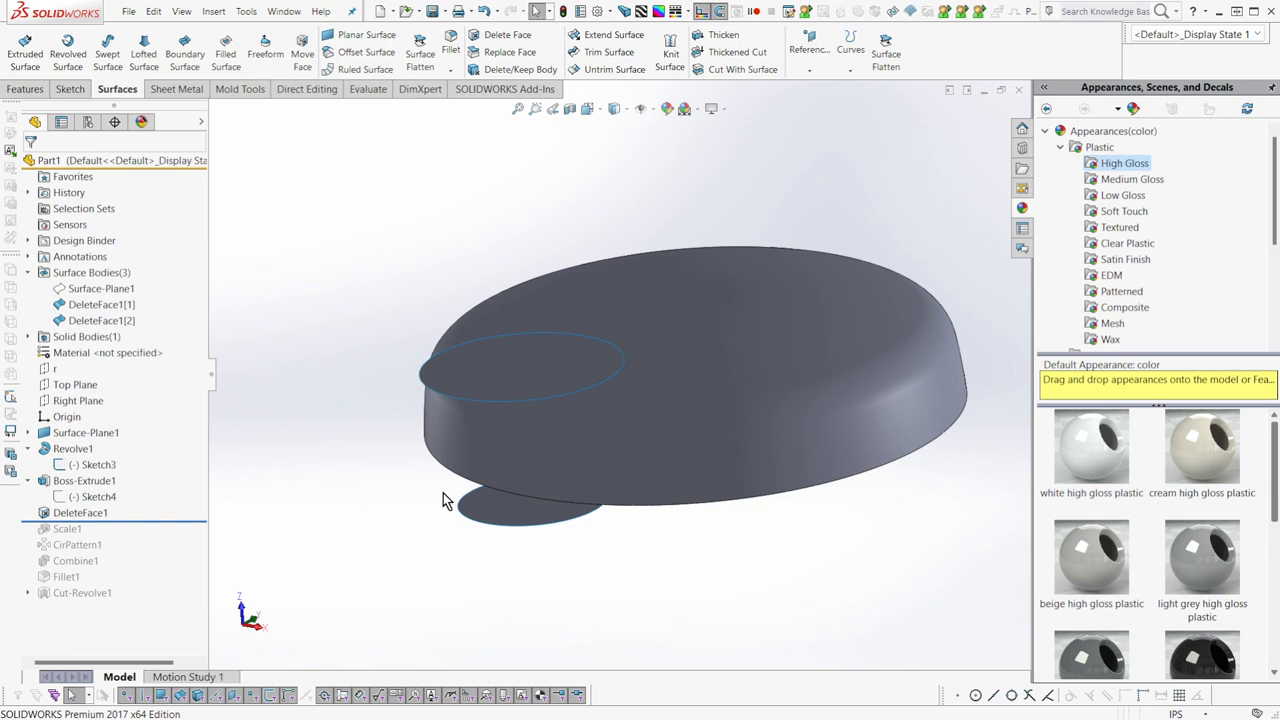
middle_drag(441, 489, 658, 398)
click(688, 412)
click(551, 518)
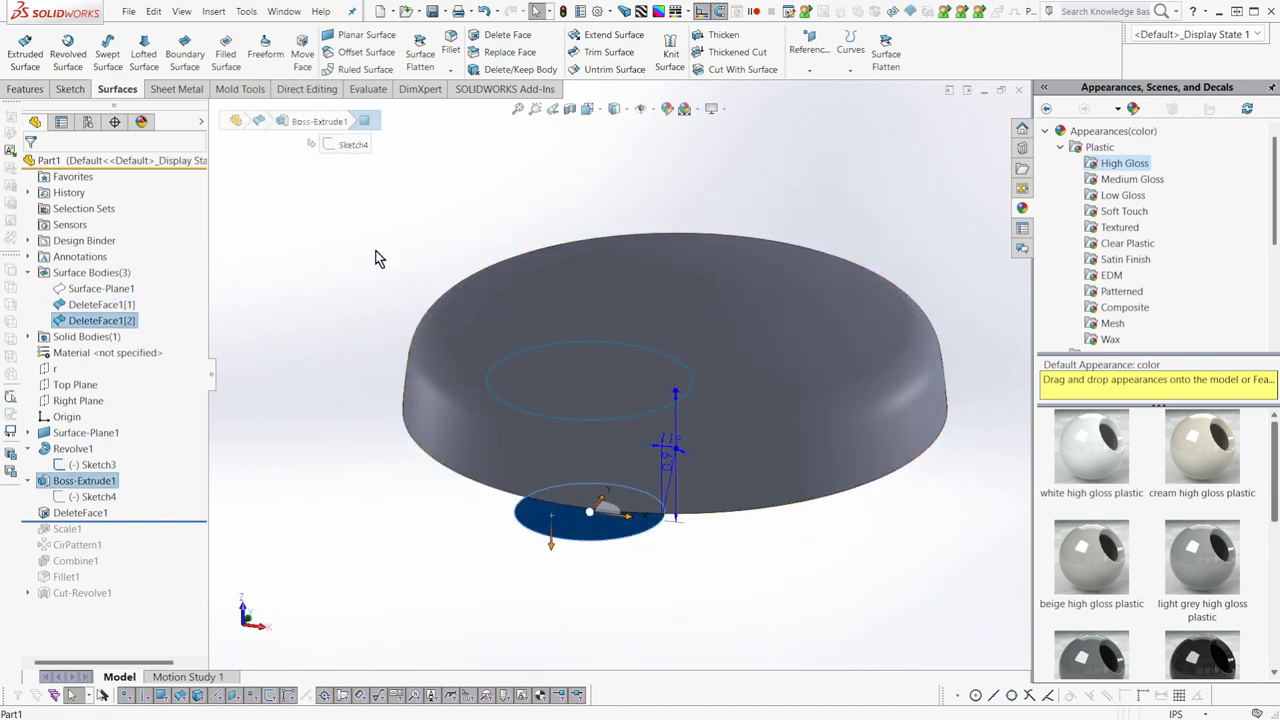
click(375, 250)
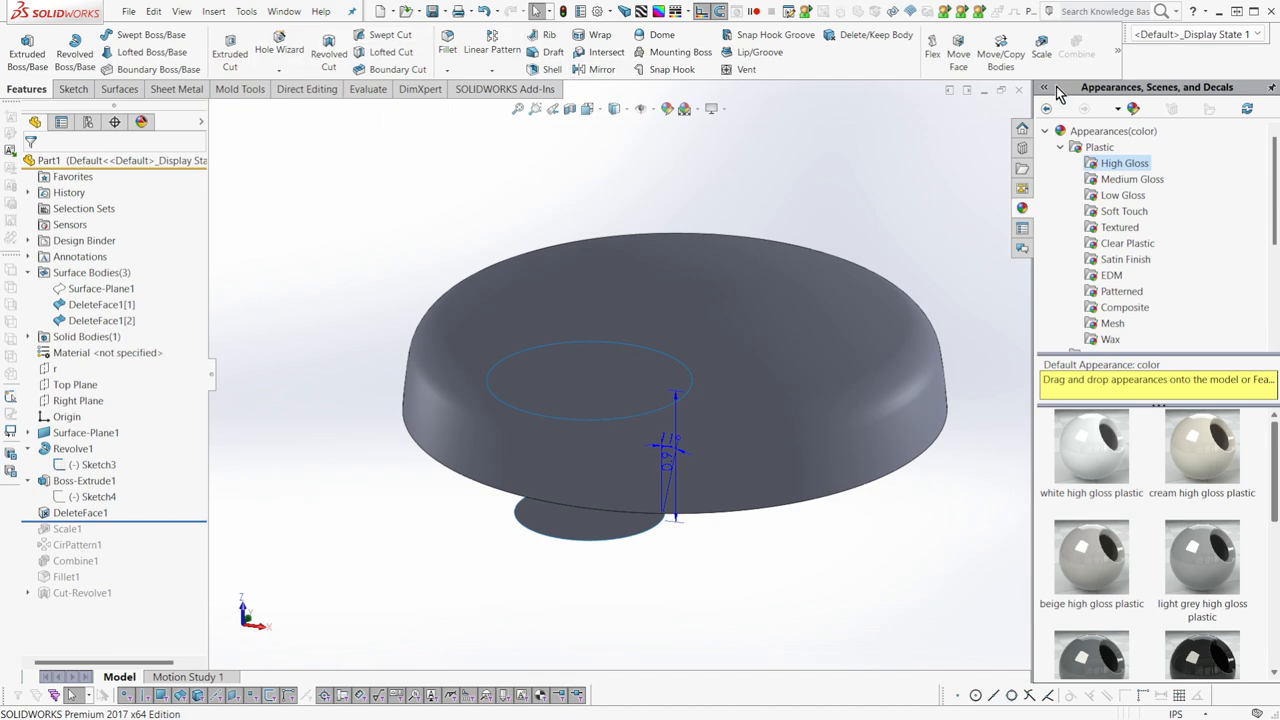
click(1041, 45)
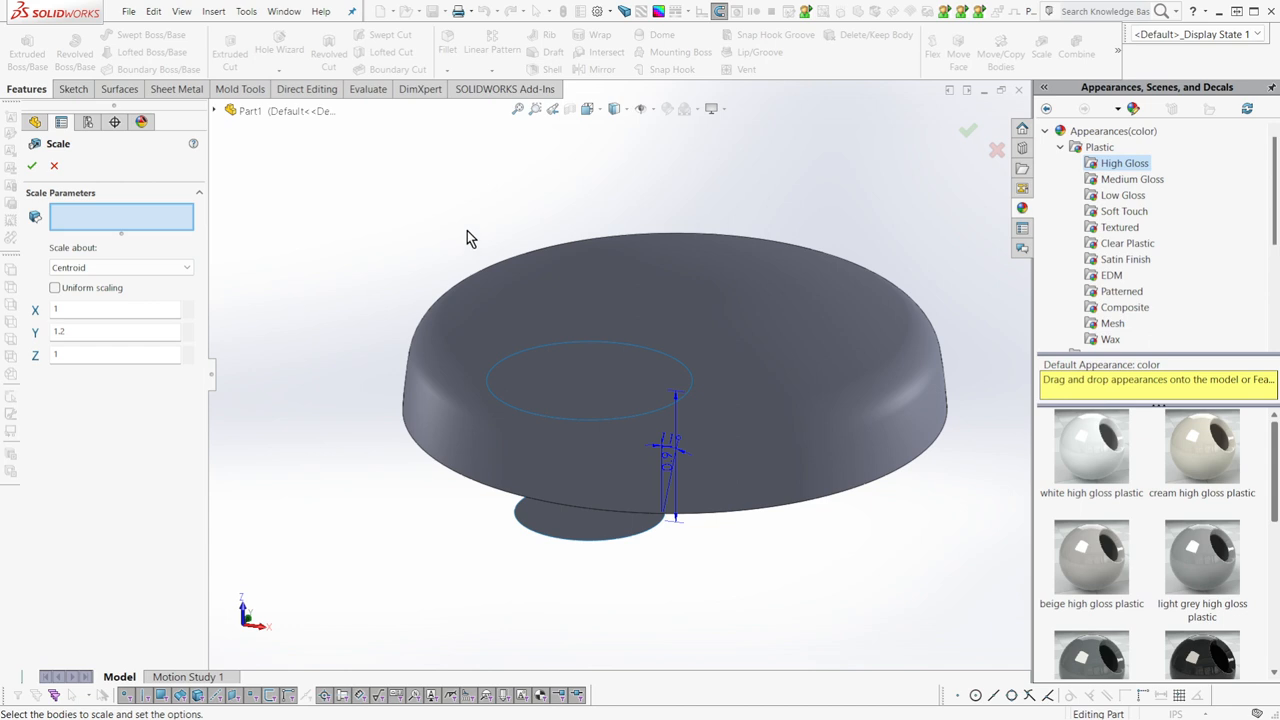
scroll(852, 405, down, 2)
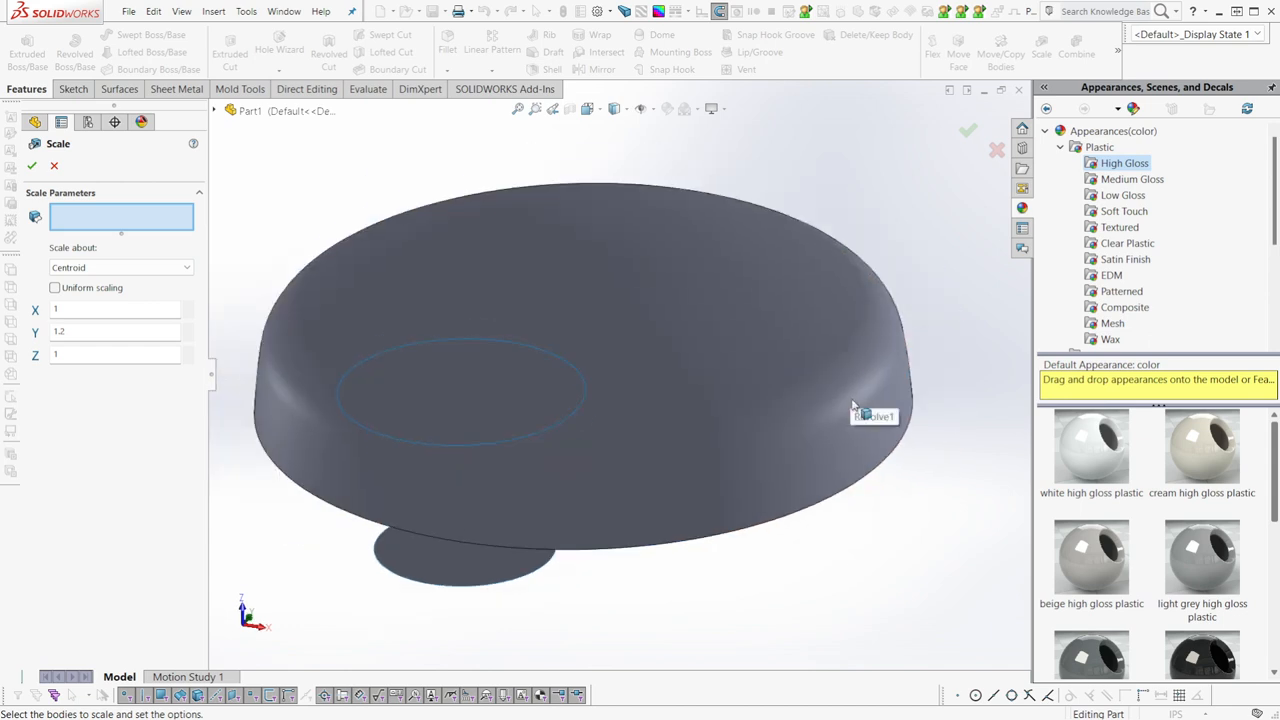
click(802, 410)
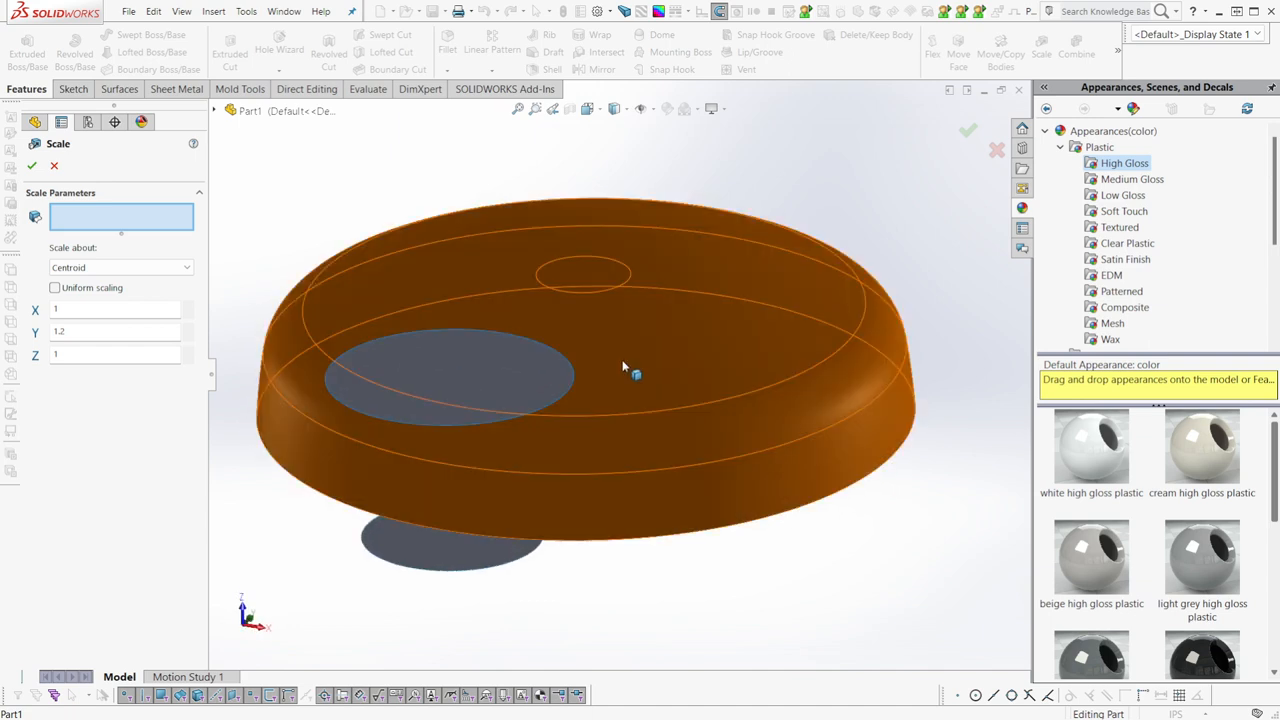
scroll(621, 365, up, 3)
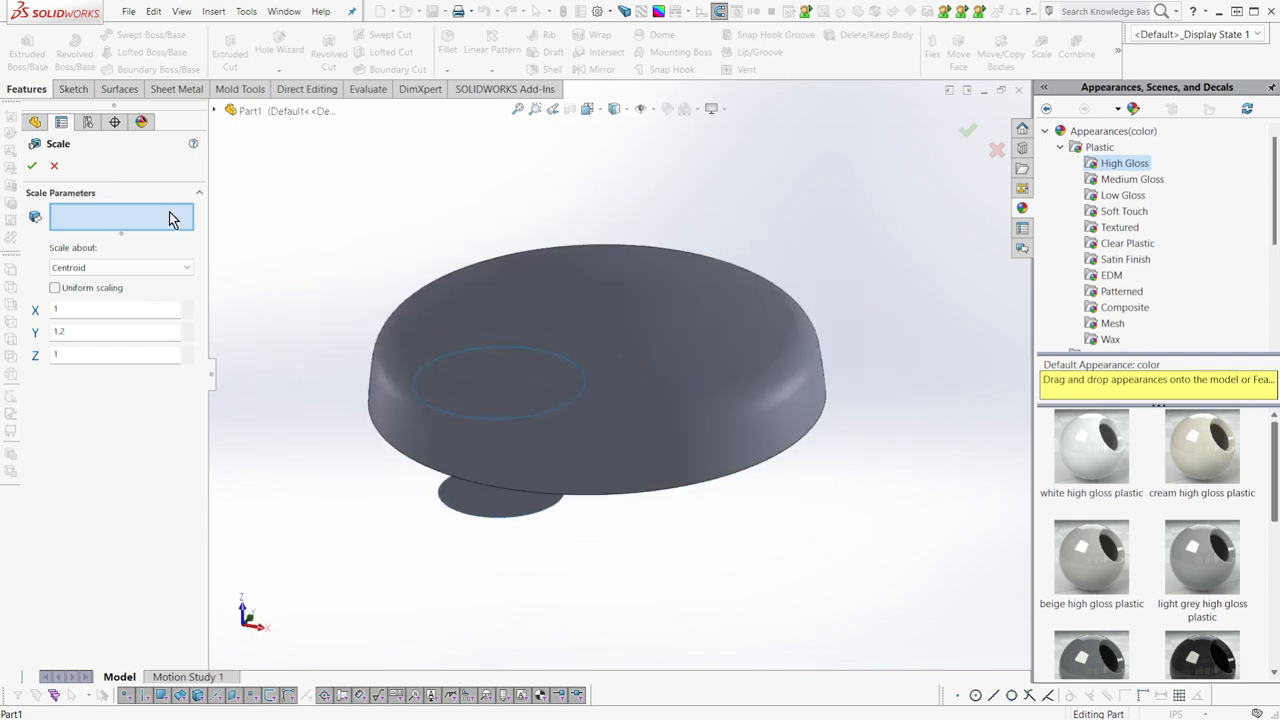
click(495, 402)
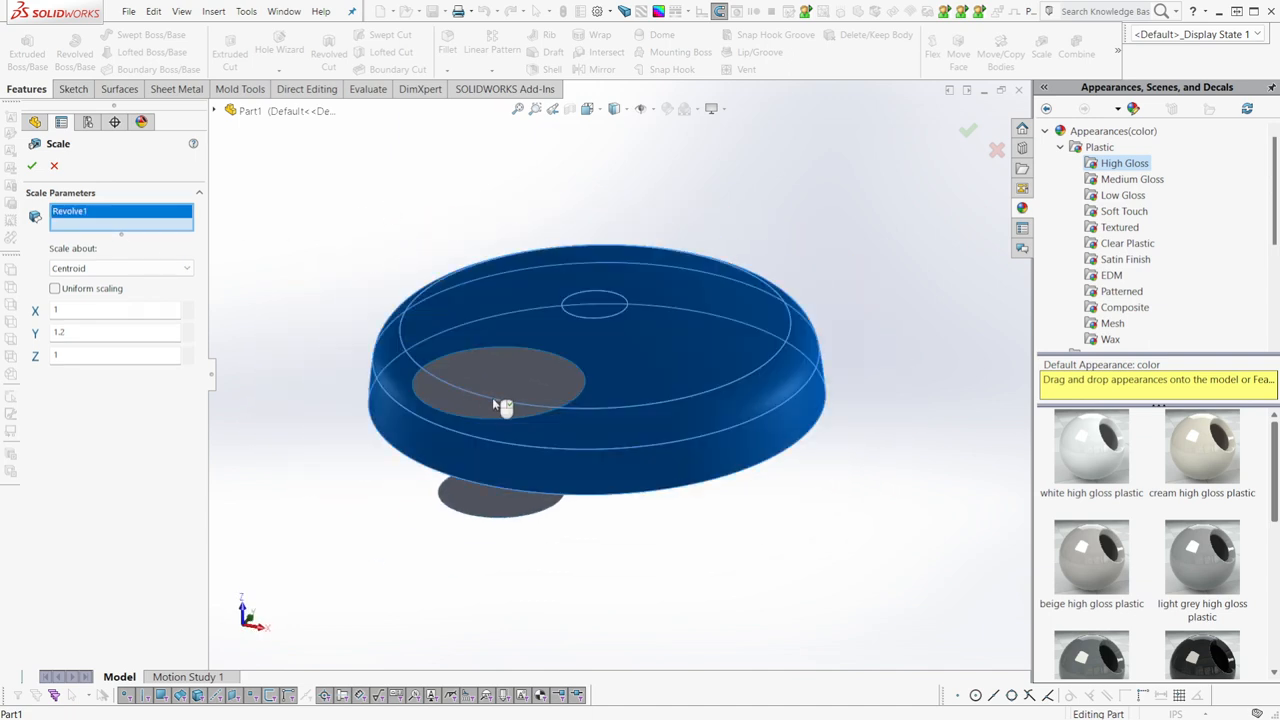
click(497, 405)
middle_drag(530, 410, 505, 420)
click(393, 478)
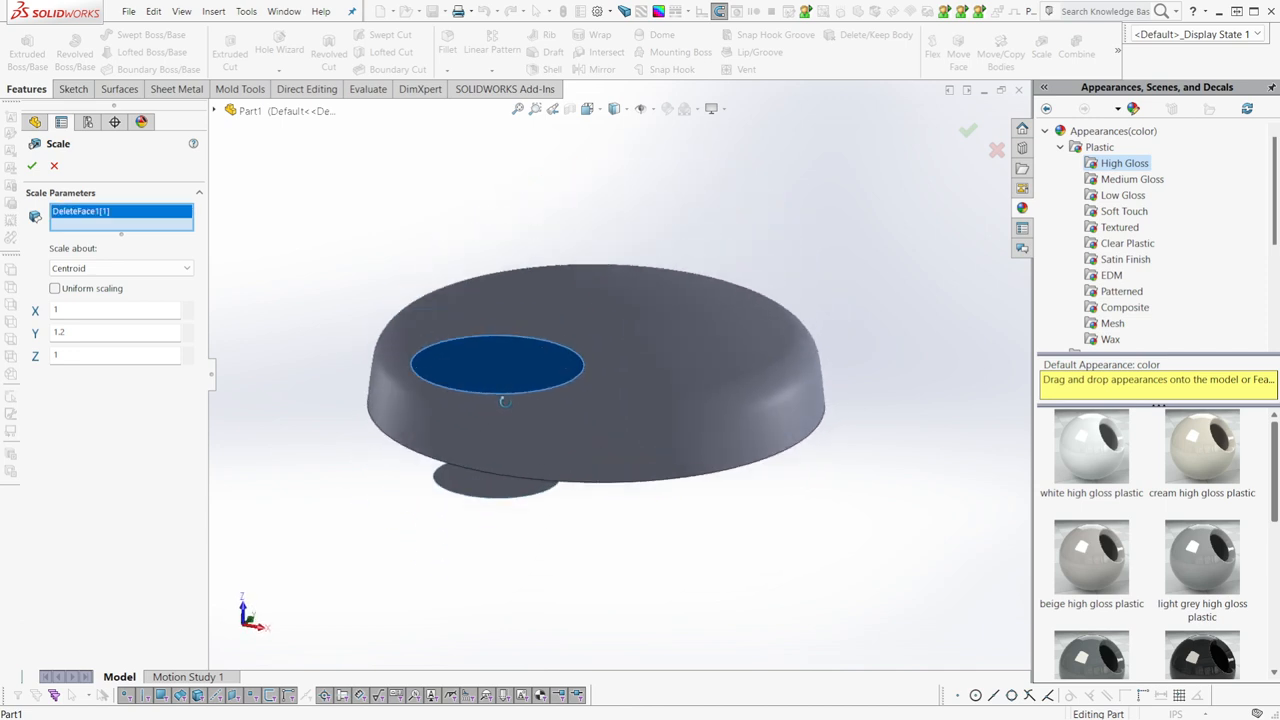
key(Escape)
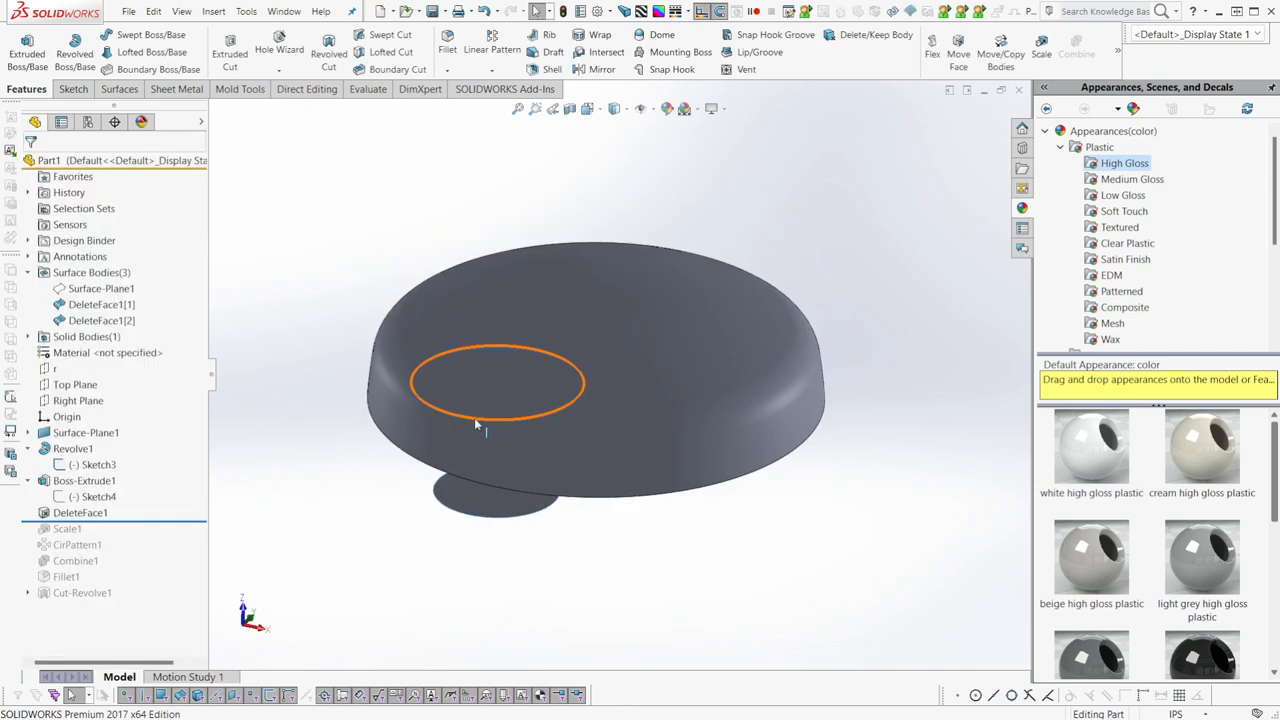
Remove the draft from the Boss-Extrude1 cylinder.
click(70, 482)
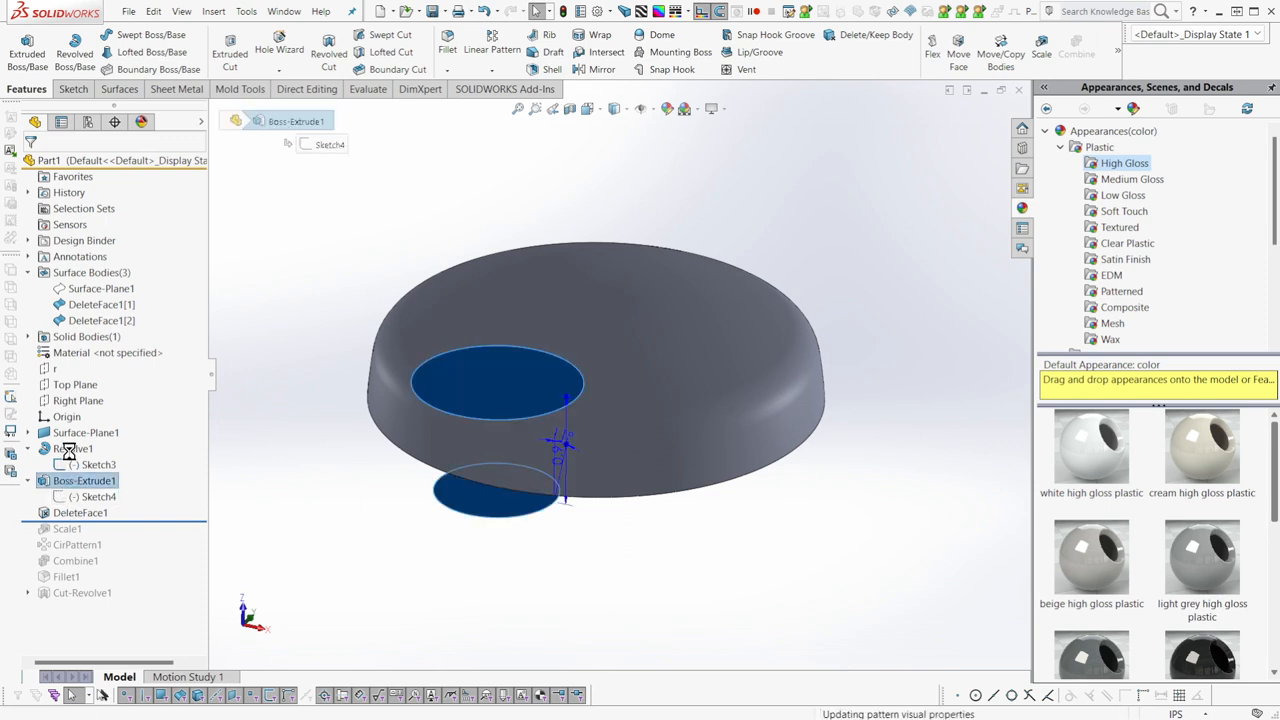
click(66, 452)
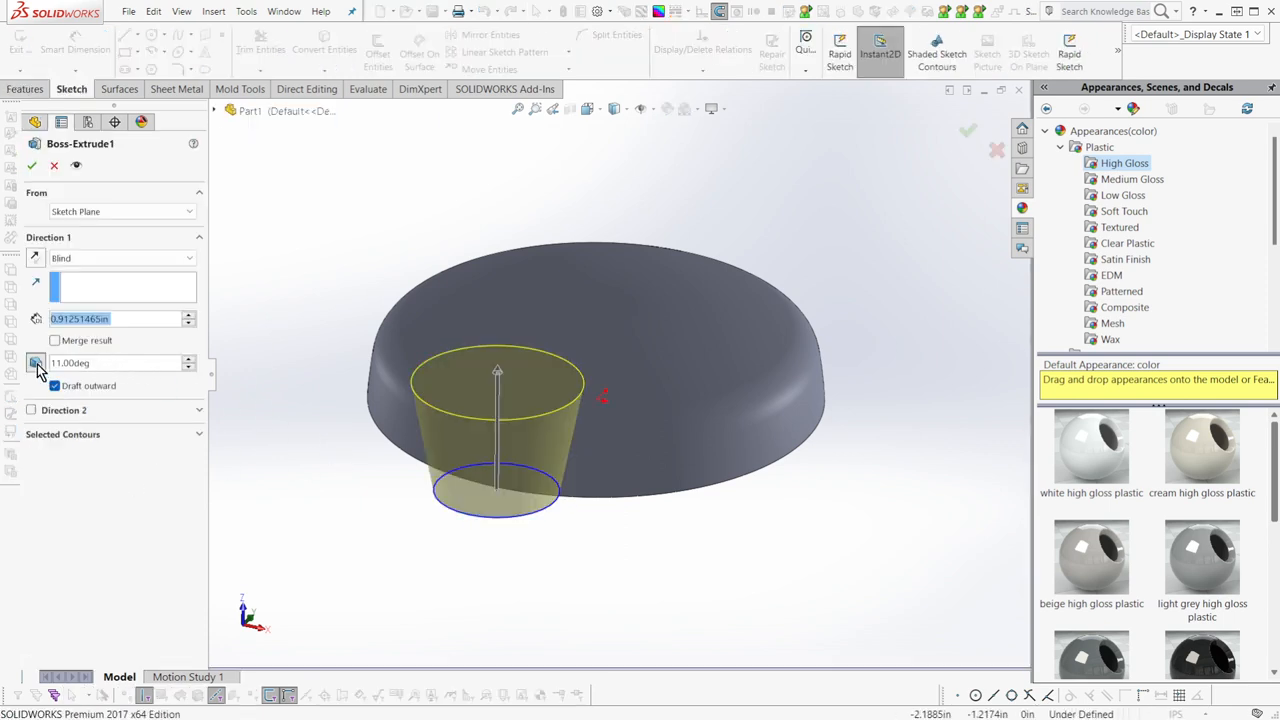
click(36, 364)
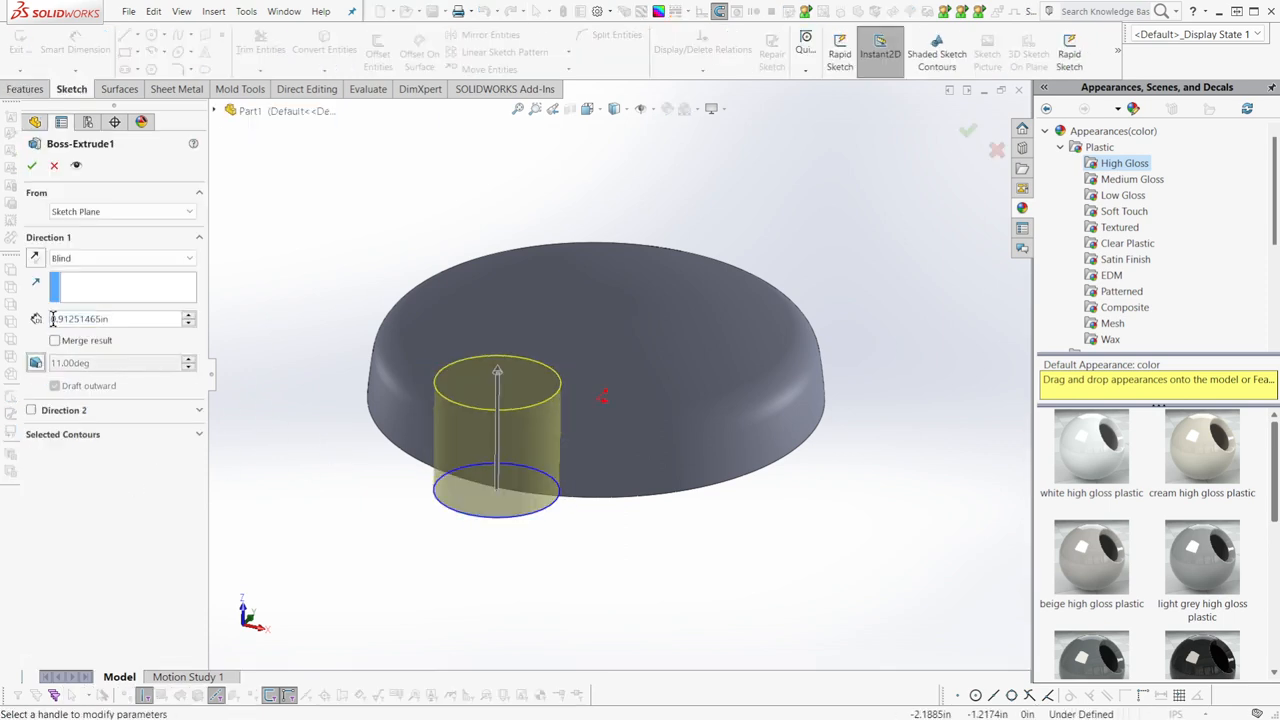
click(31, 165)
mouse_move(389, 450)
middle_down()
mouse_move(389, 385)
mouse_move(389, 440)
middle_up()
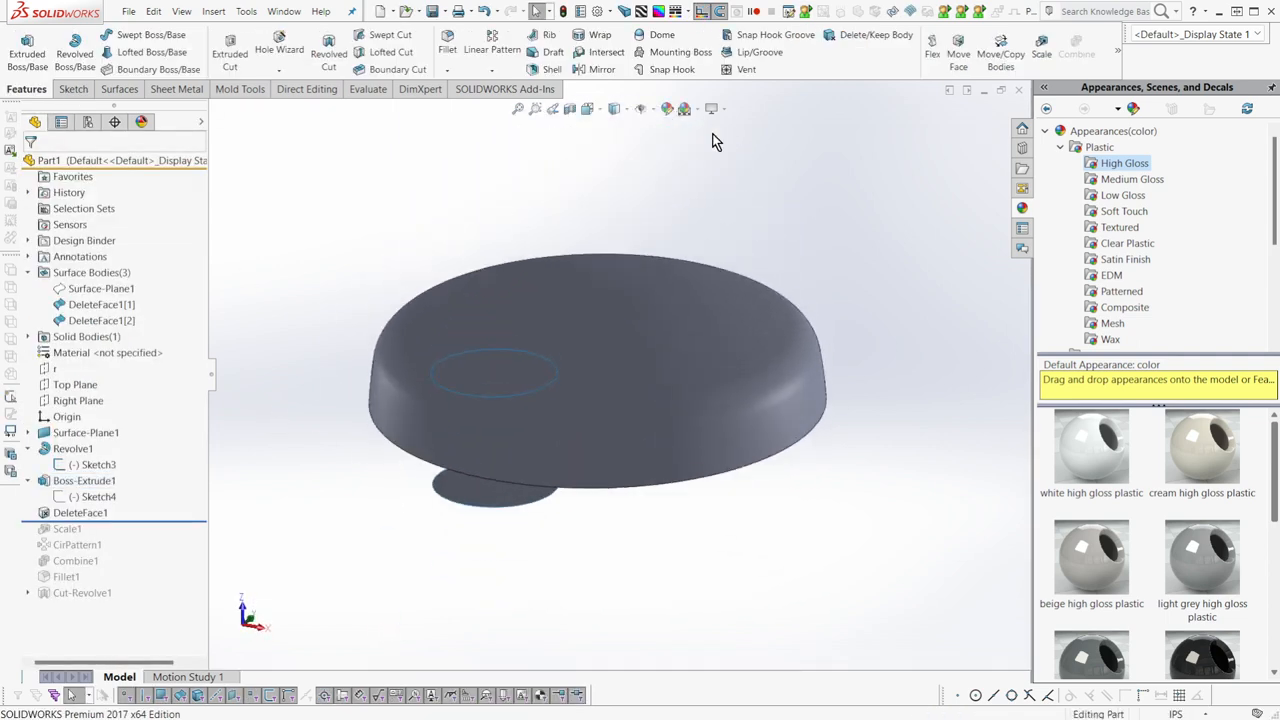
Scale the cutting cylinder's upper end disc non-uniformly about its centroid with factors X 1.5, Y 1 and Z 1.
click(1041, 45)
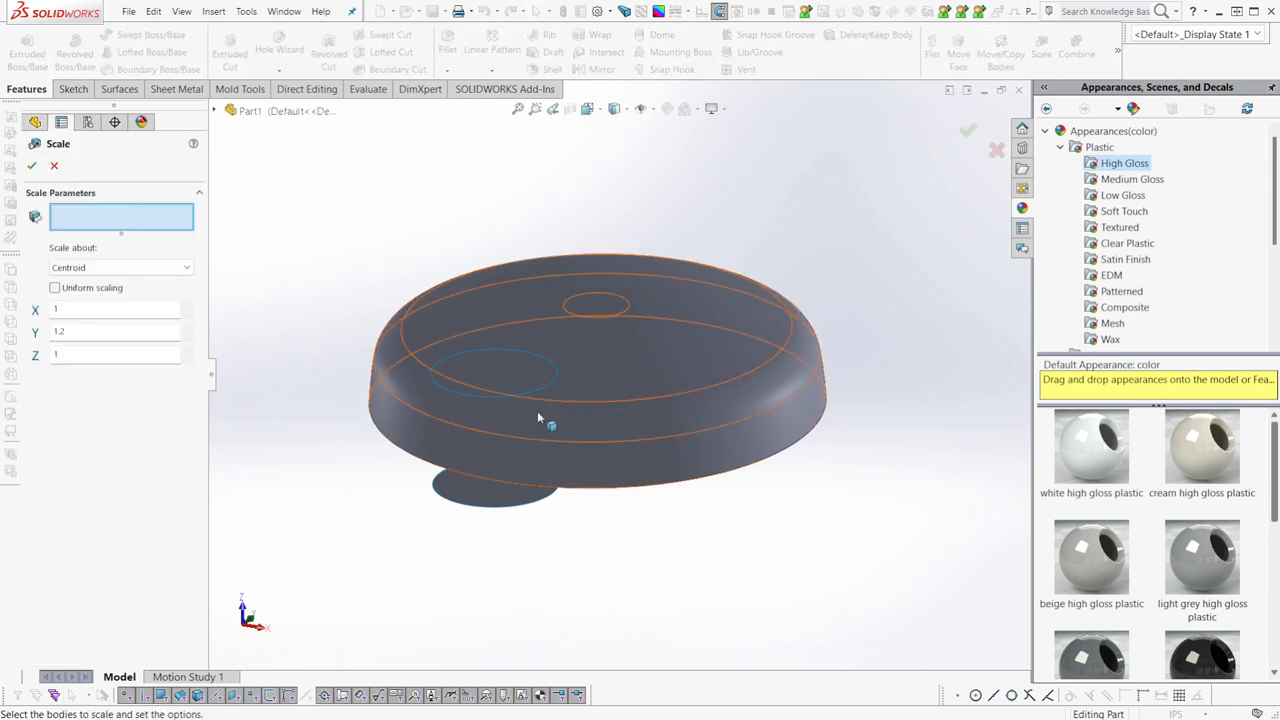
click(485, 378)
middle_drag(485, 378, 462, 402)
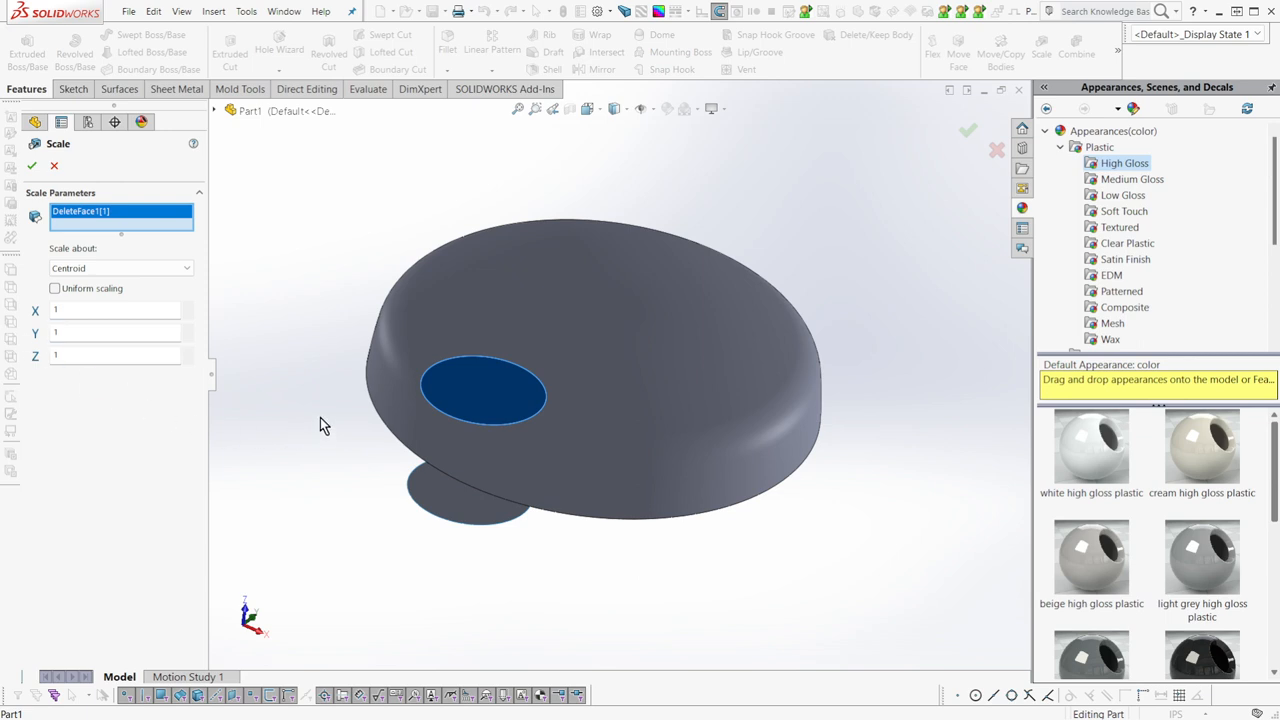
middle_drag(319, 425, 250, 383)
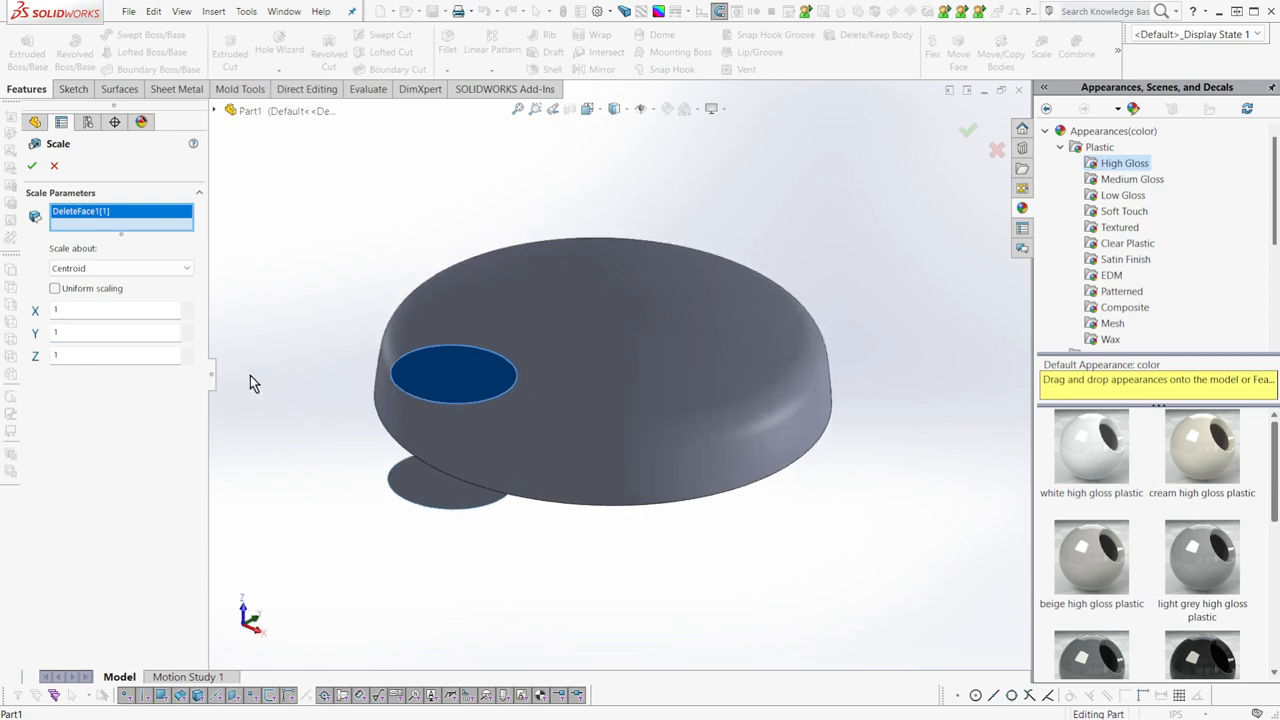
click(73, 306)
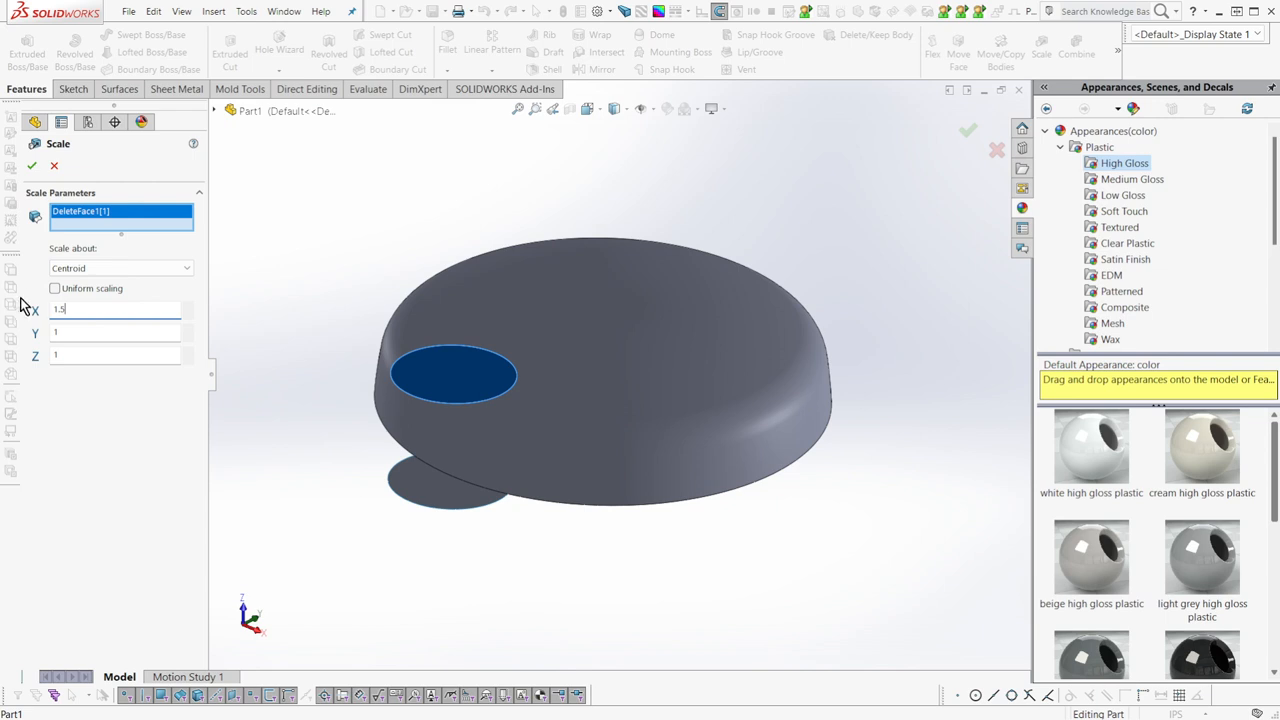
click(31, 166)
middle_drag(385, 290, 404, 332)
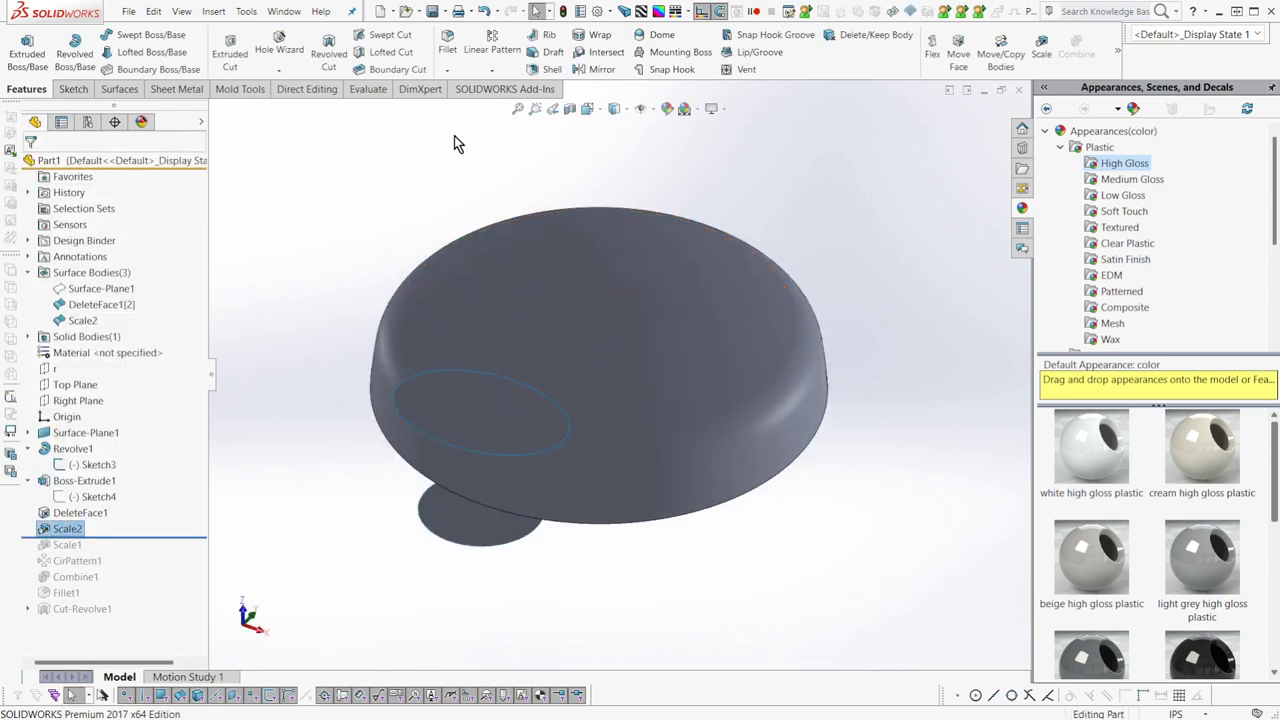
Loft a separate solid body from the lower disc to the scaled upper disc, without merging the result.
click(114, 52)
click(449, 541)
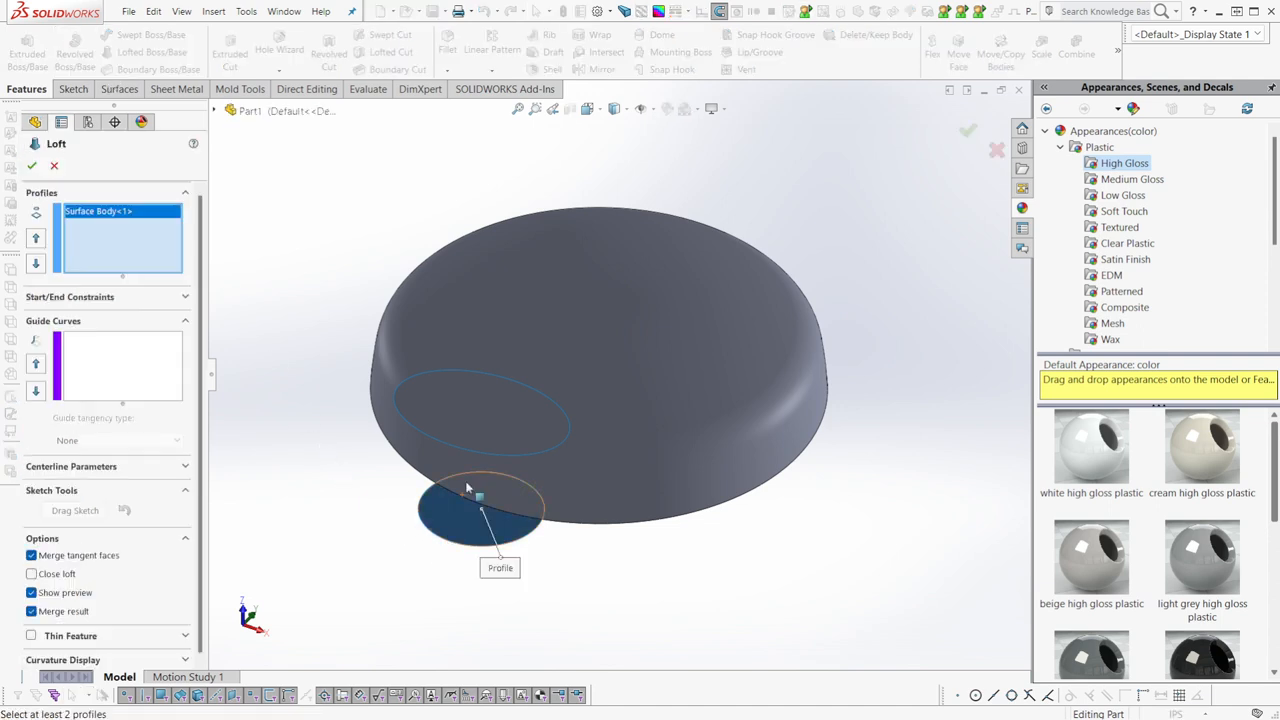
click(463, 435)
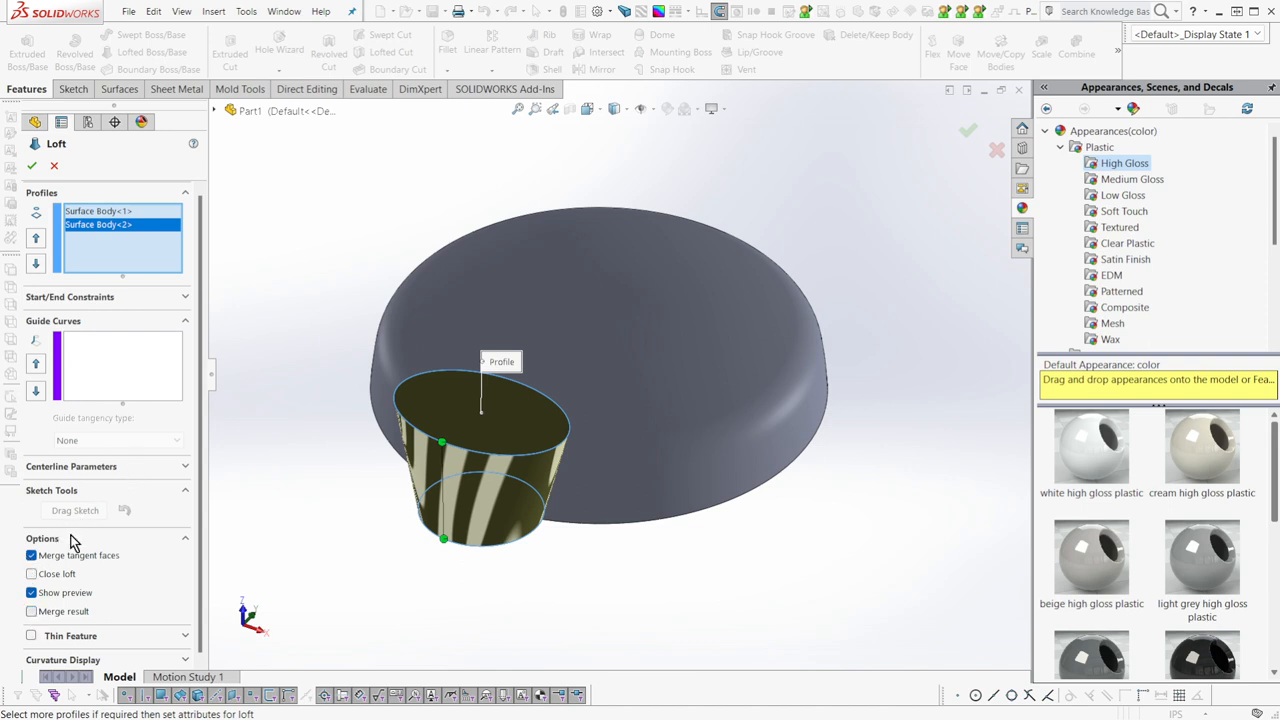
click(34, 166)
middle_drag(410, 570, 346, 547)
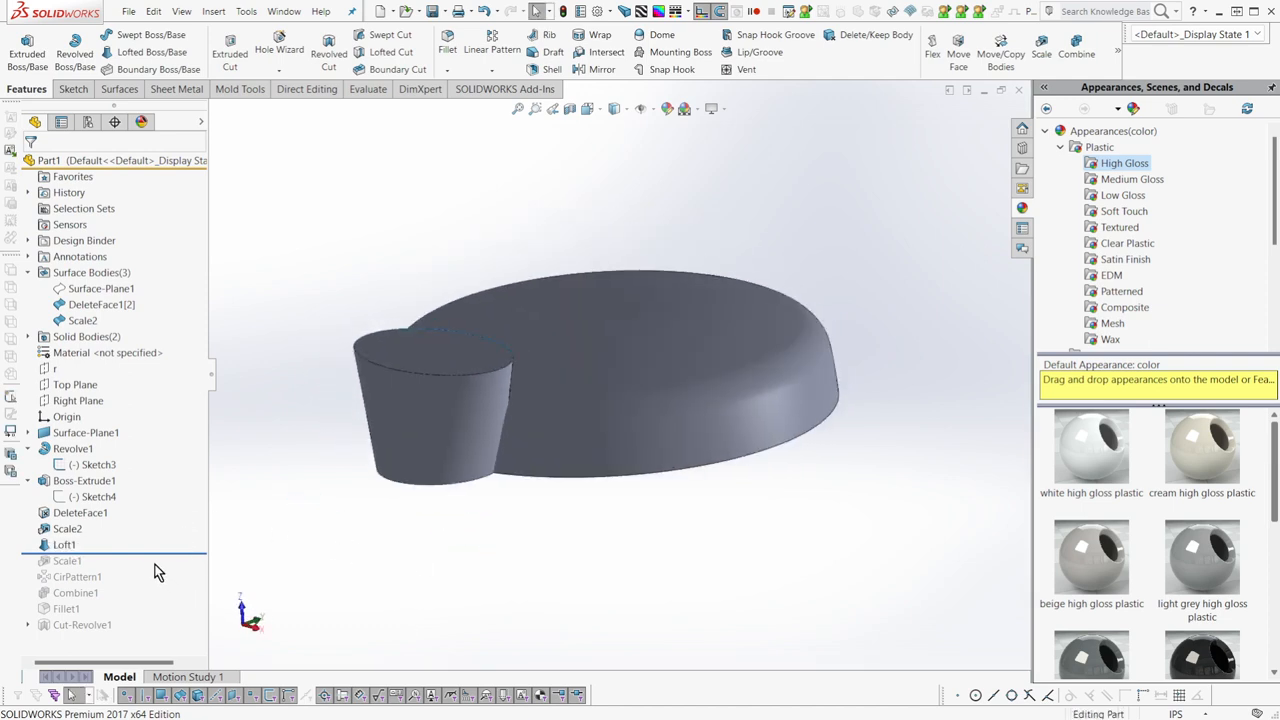
Roll the history forward and make CirPattern1 pattern the lofted body in 7 equally spaced instances over 360 degrees.
drag(150, 553, 93, 590)
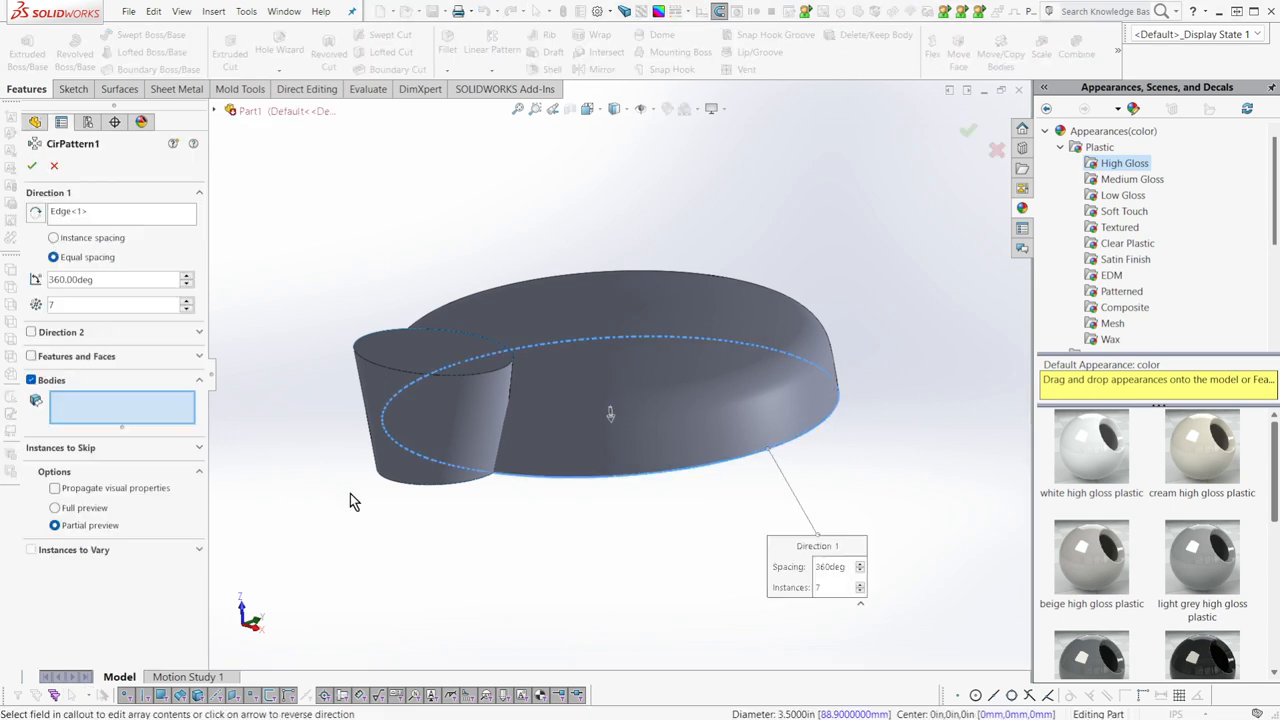
click(382, 414)
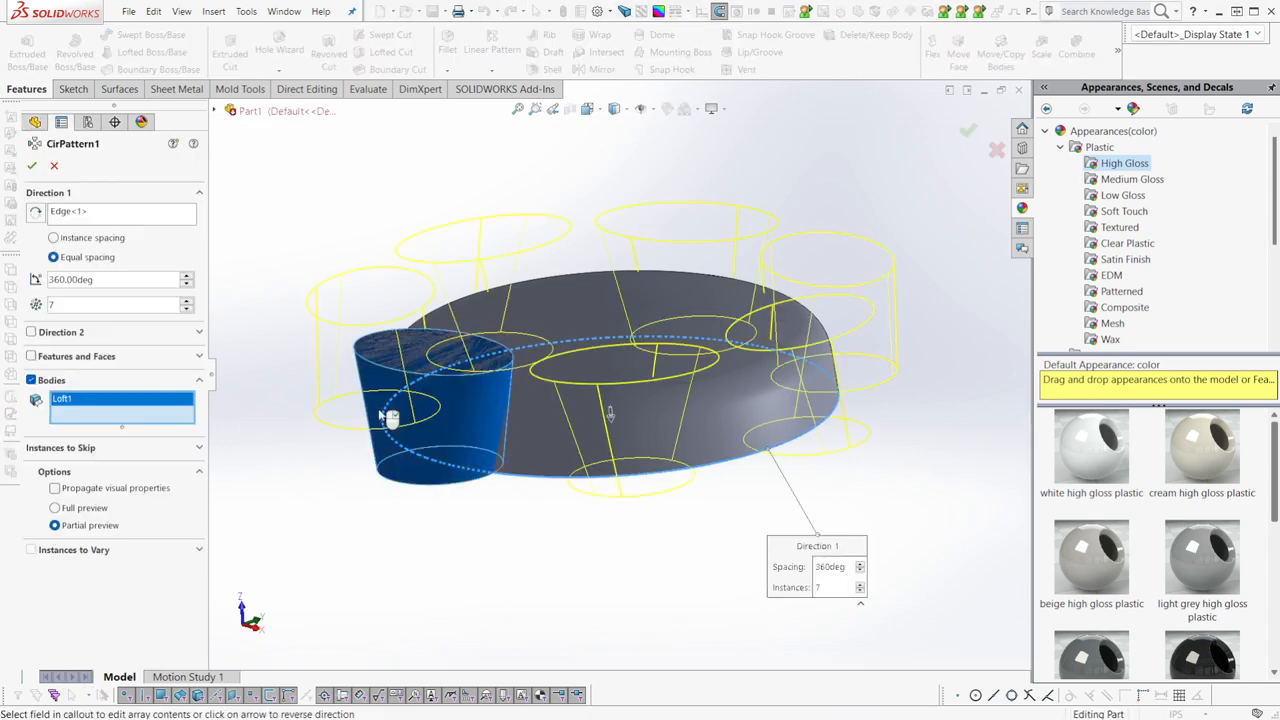
right_click(379, 411)
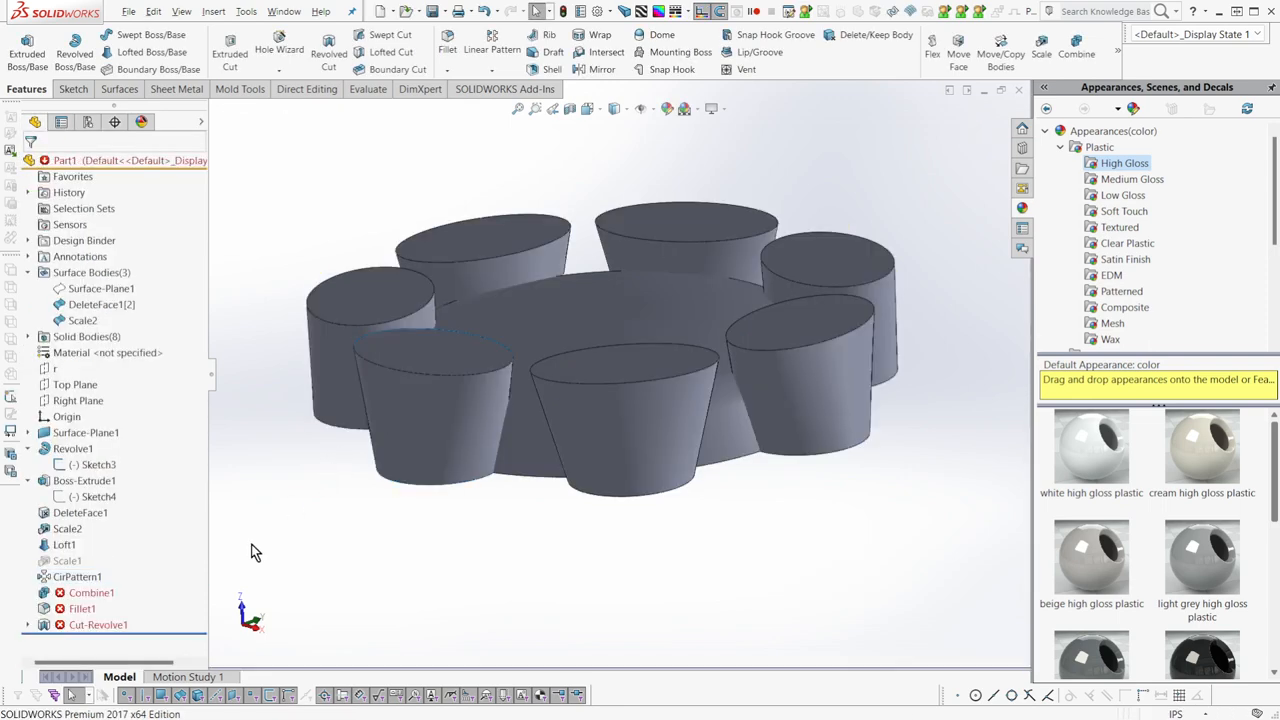
Redefine Combine1 to subtract the lofted body and its six patterned copies from the Revolve1 main body.
click(97, 592)
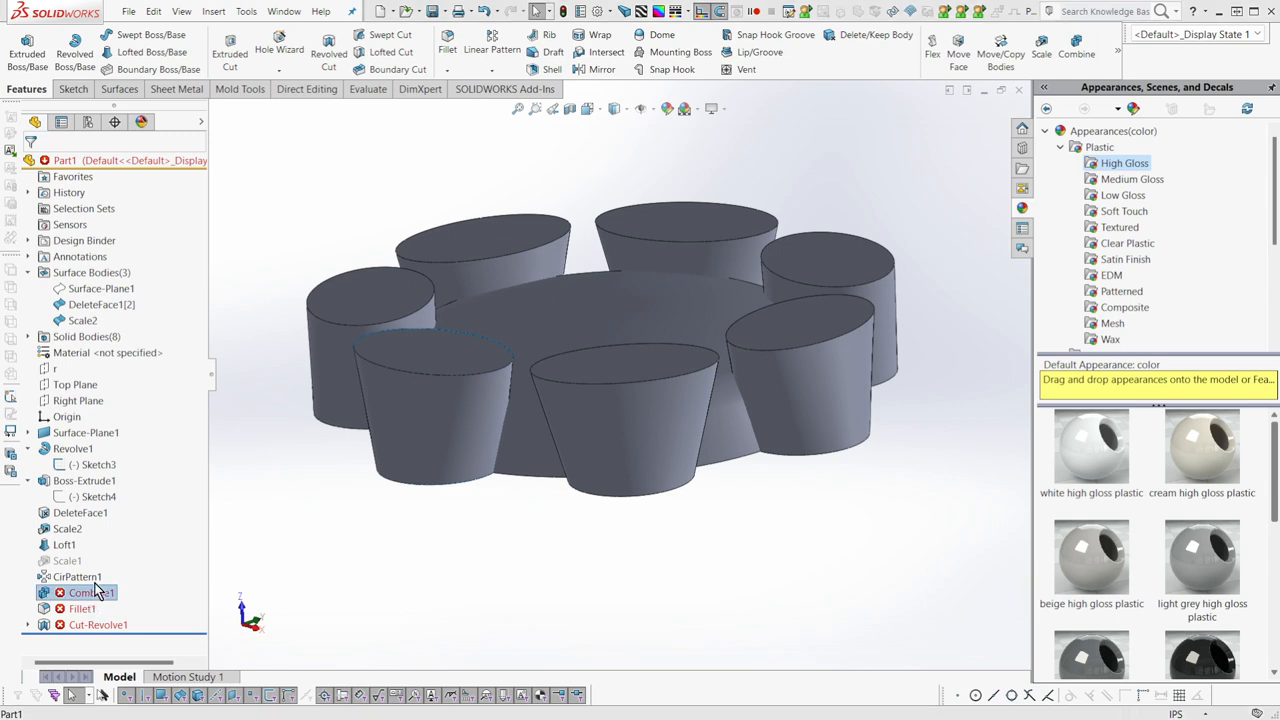
click(100, 508)
middle_drag(560, 458, 566, 529)
click(130, 342)
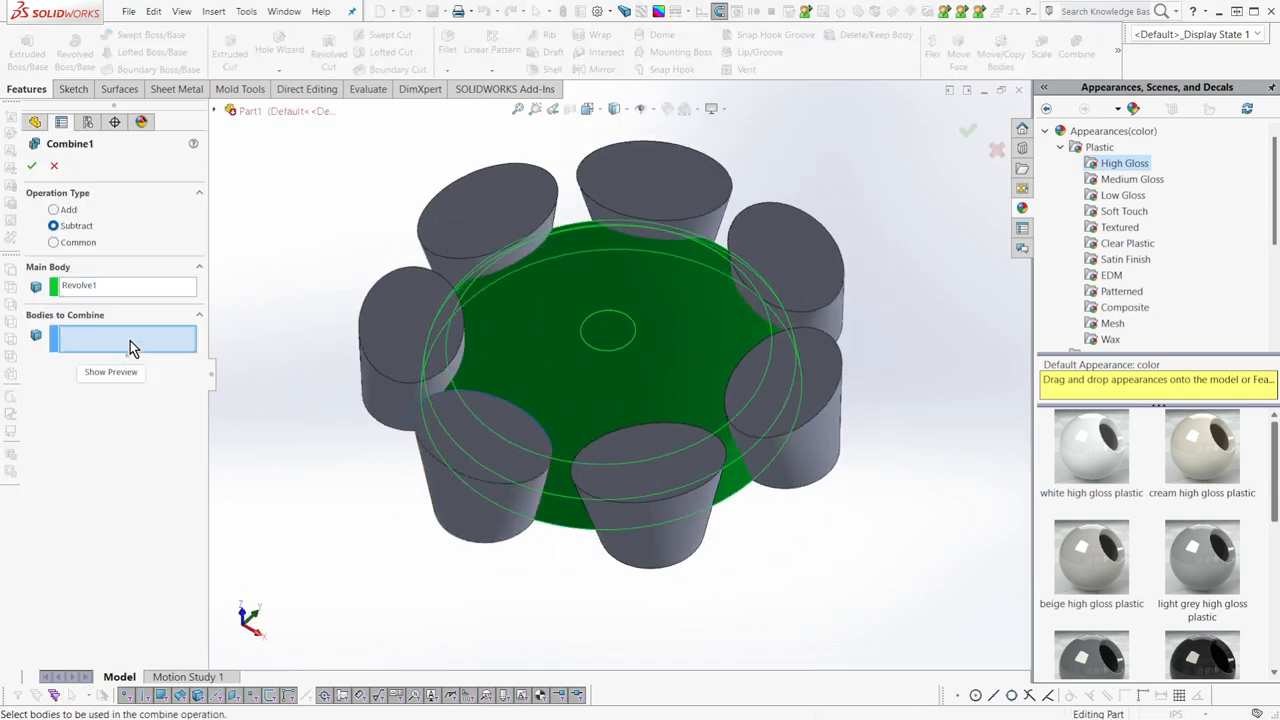
drag(286, 616, 905, 128)
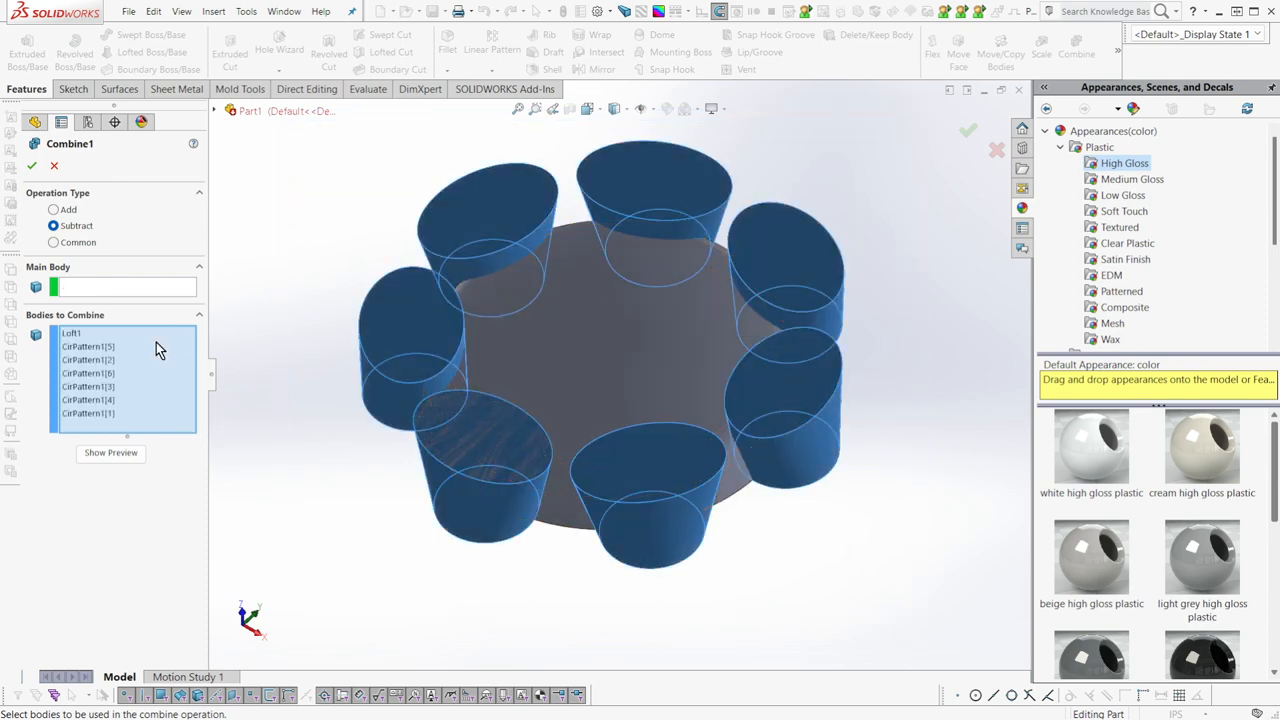
click(115, 292)
click(658, 392)
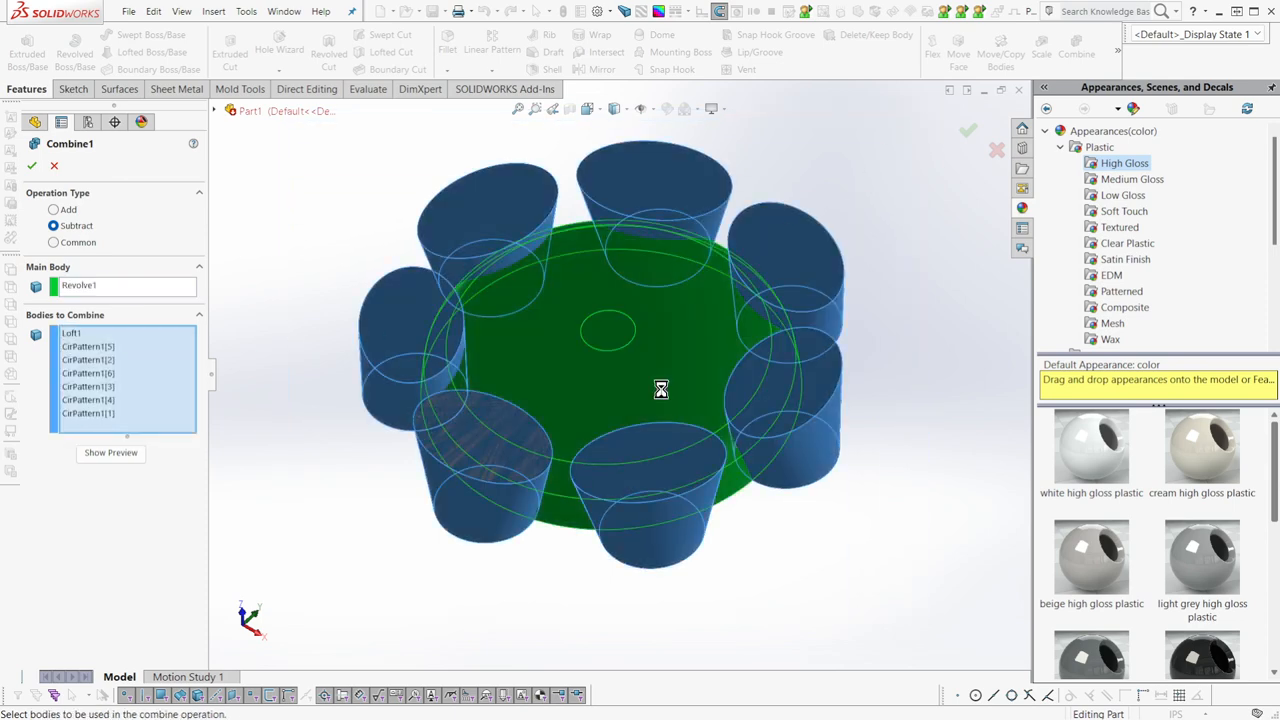
right_click(661, 390)
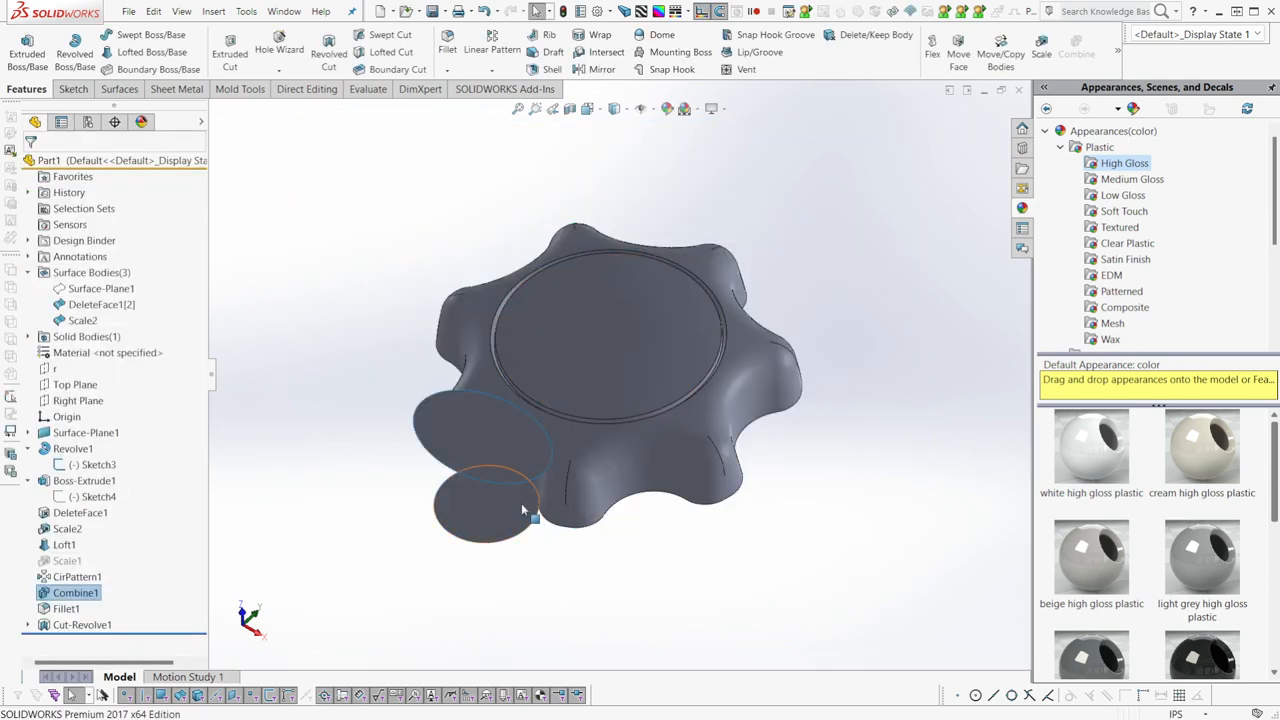
Hide the two disc surface bodies beside the knob.
key(Tab)
click(487, 473)
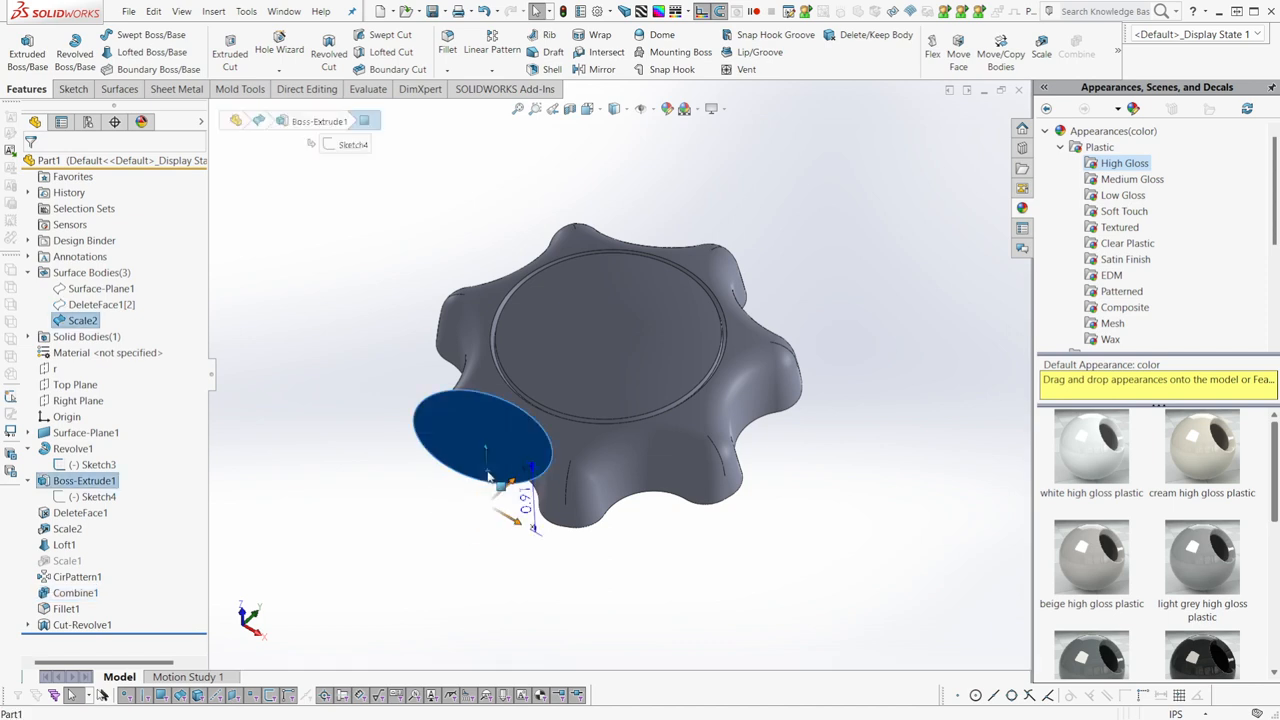
click(424, 541)
key(Tab)
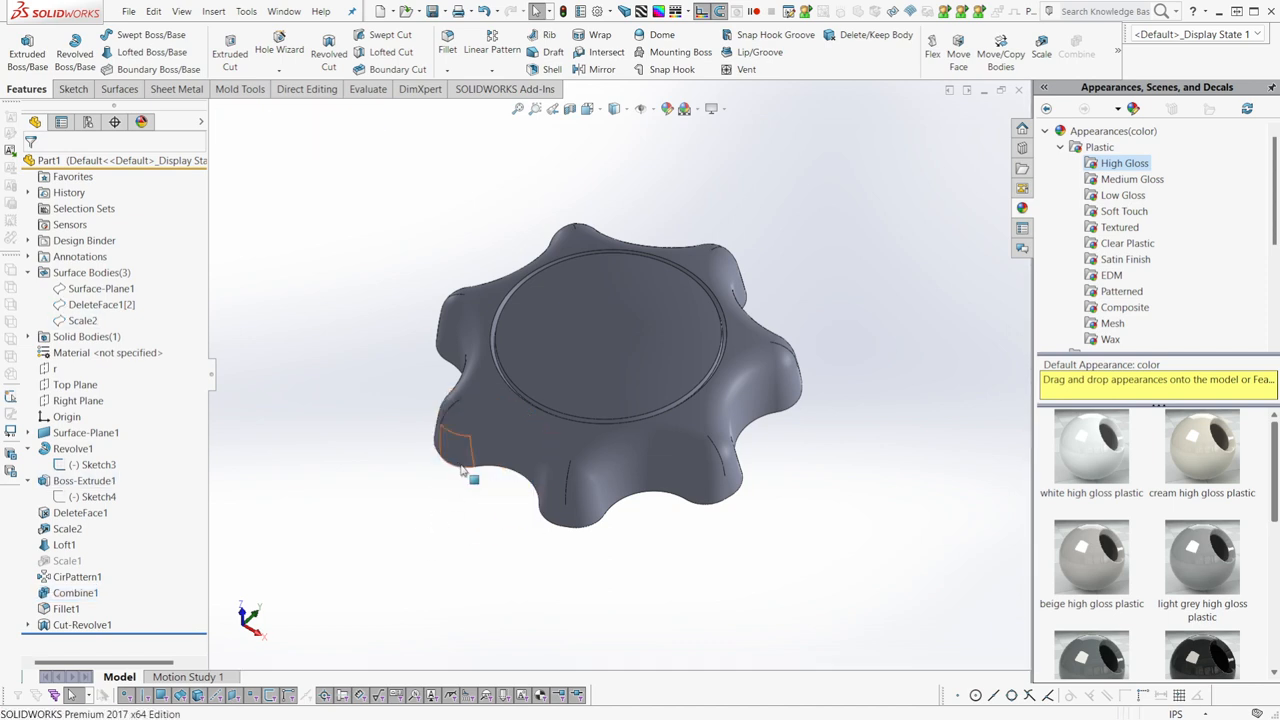
Try hiding the knob's solid body and bringing hidden bodies back, including the Scale2 disc and the picture surface.
middle_drag(452, 505, 612, 331)
scroll(625, 312, up, 2)
scroll(612, 294, down, 3)
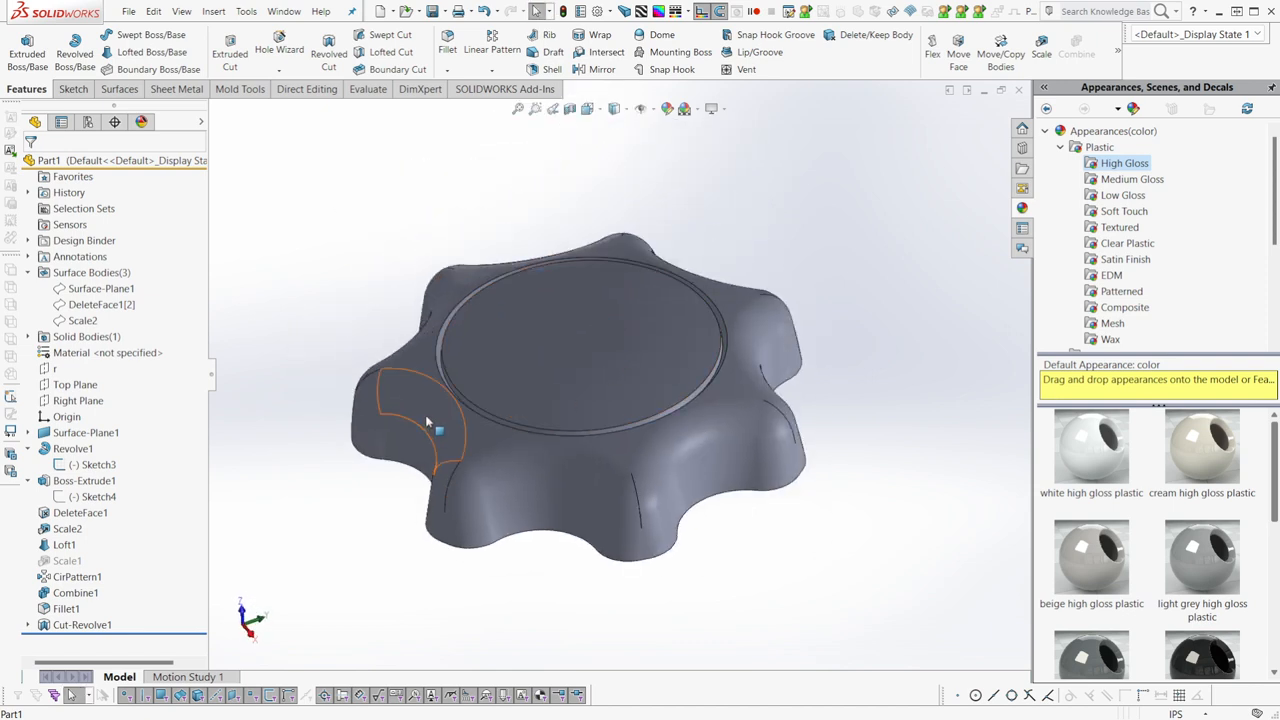
key(Tab)
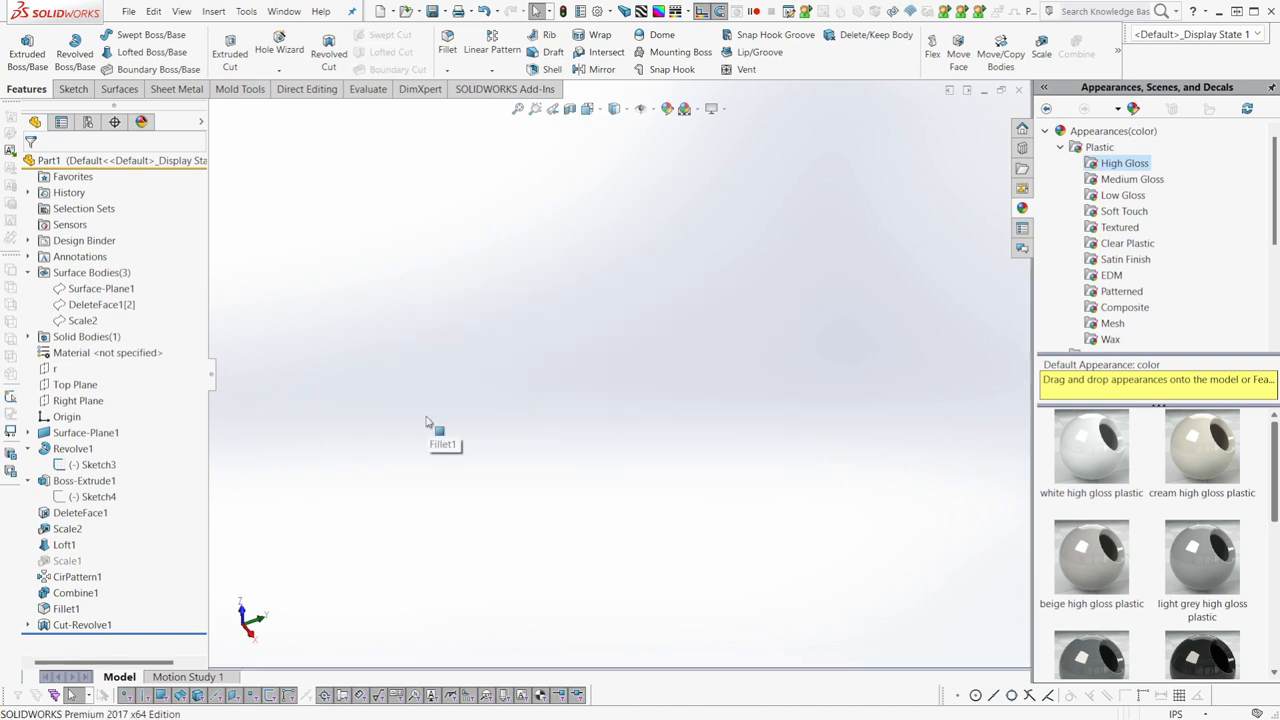
key(shift+Tab)
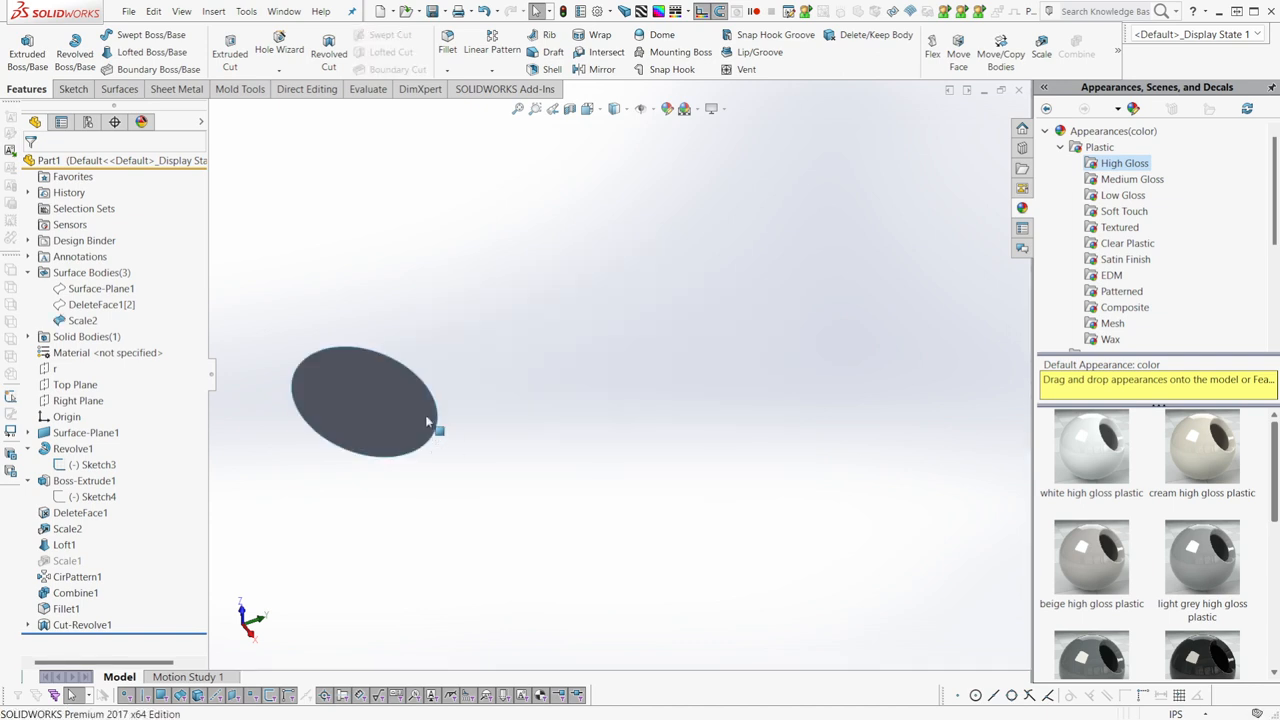
key(ctrl+shift+Tab)
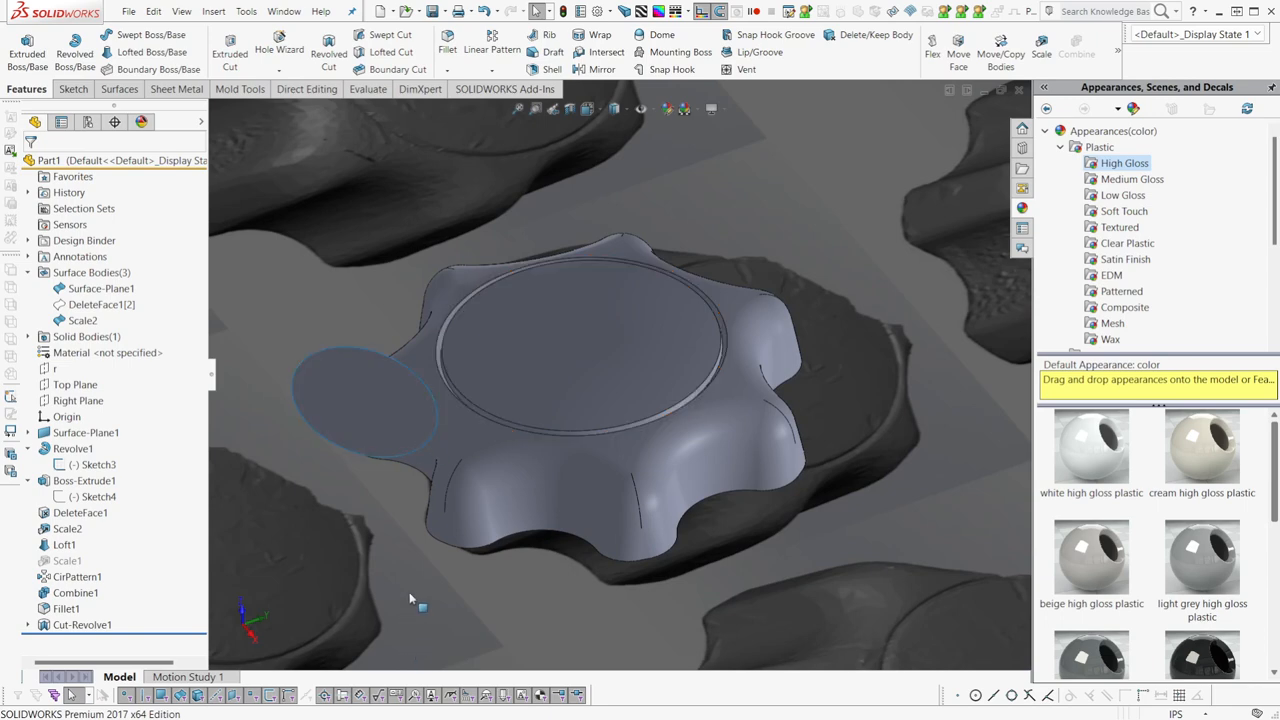
key(Tab)
key(Tab)
Examine the scallops and their rounded edges around the knob's side from several angles.
scroll(391, 498, up, 3)
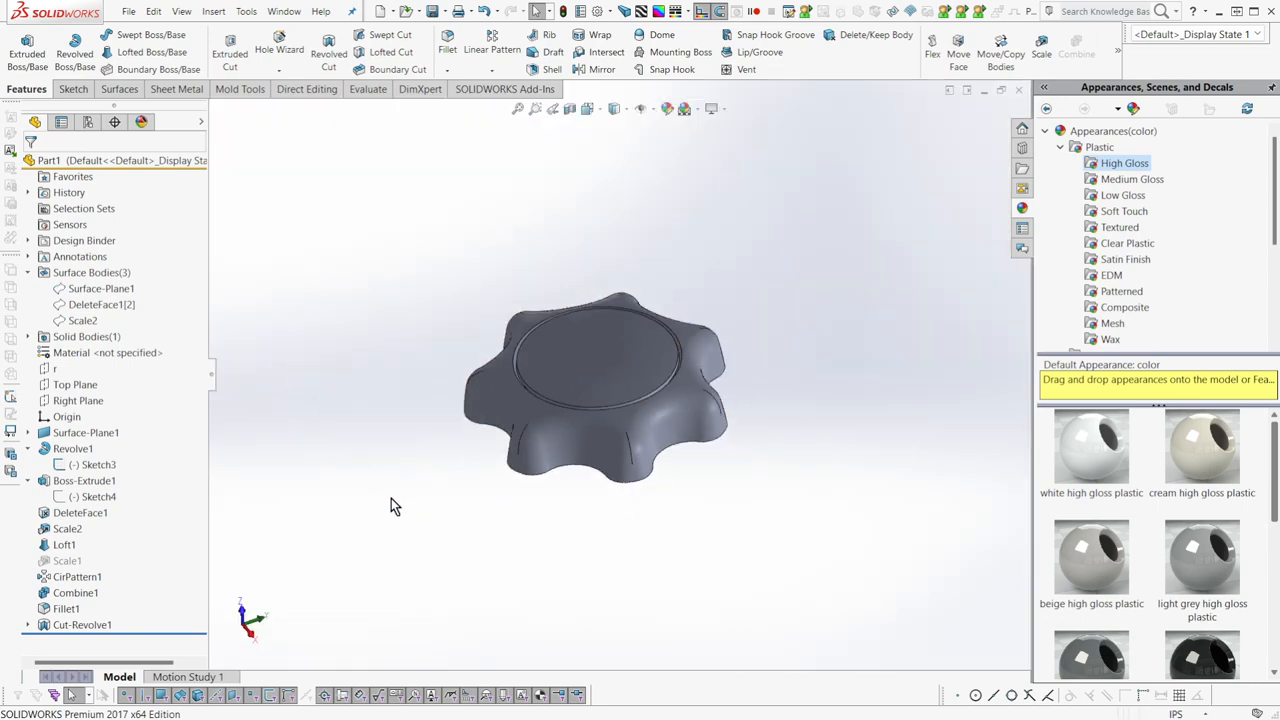
middle_drag(391, 498, 397, 566)
scroll(603, 423, down, 5)
middle_drag(518, 580, 408, 498)
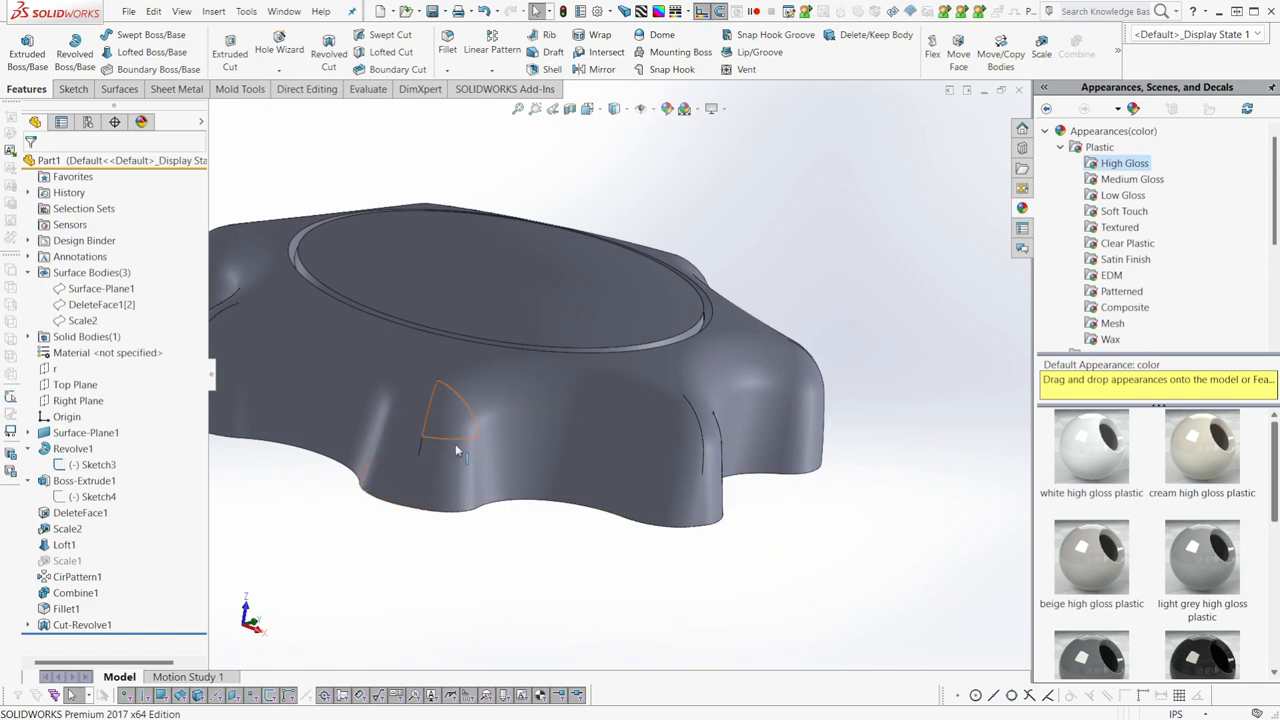
middle_drag(590, 465, 455, 442)
middle_drag(590, 425, 490, 375)
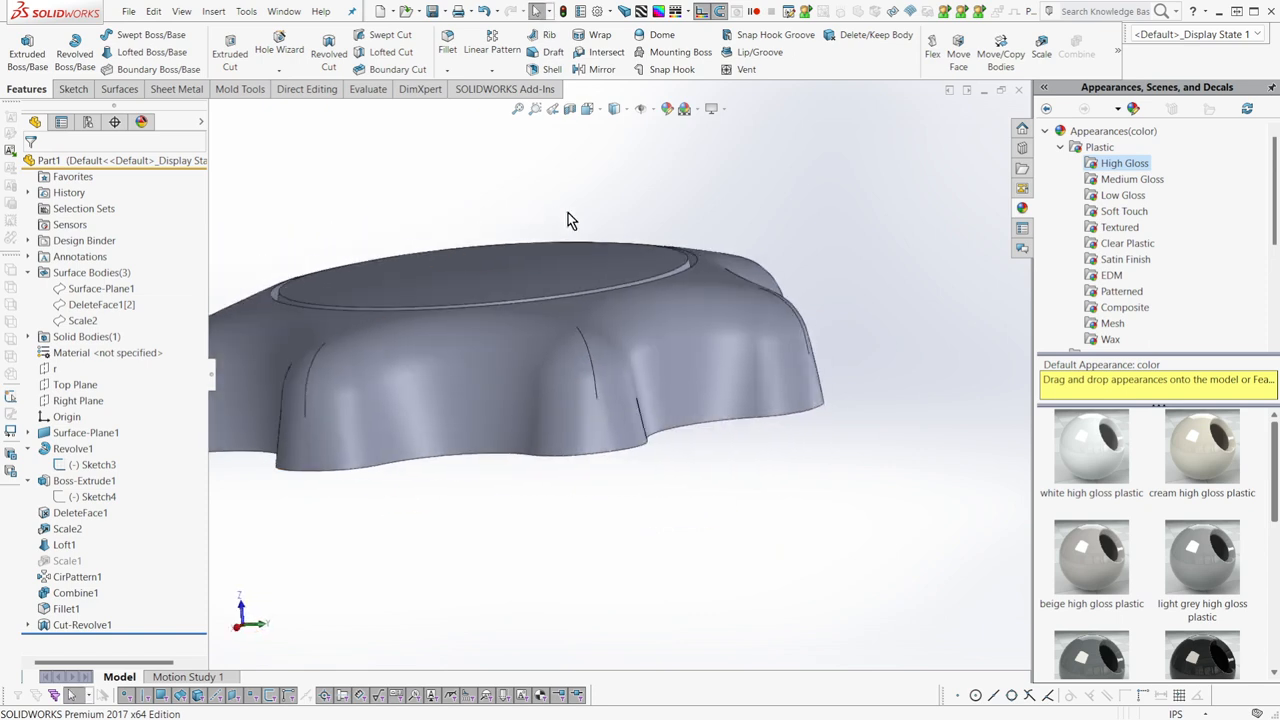
Section the knob at the Right Plane and inspect the profile of the scallop's wall.
click(587, 109)
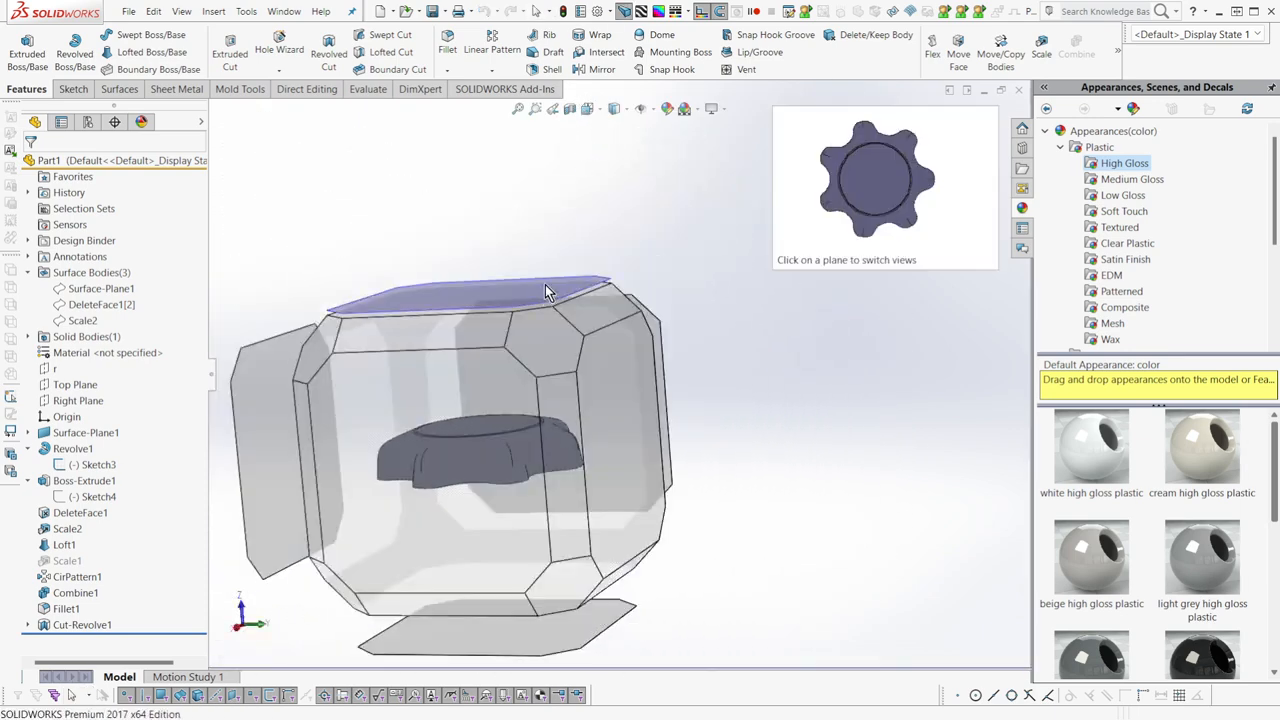
click(569, 108)
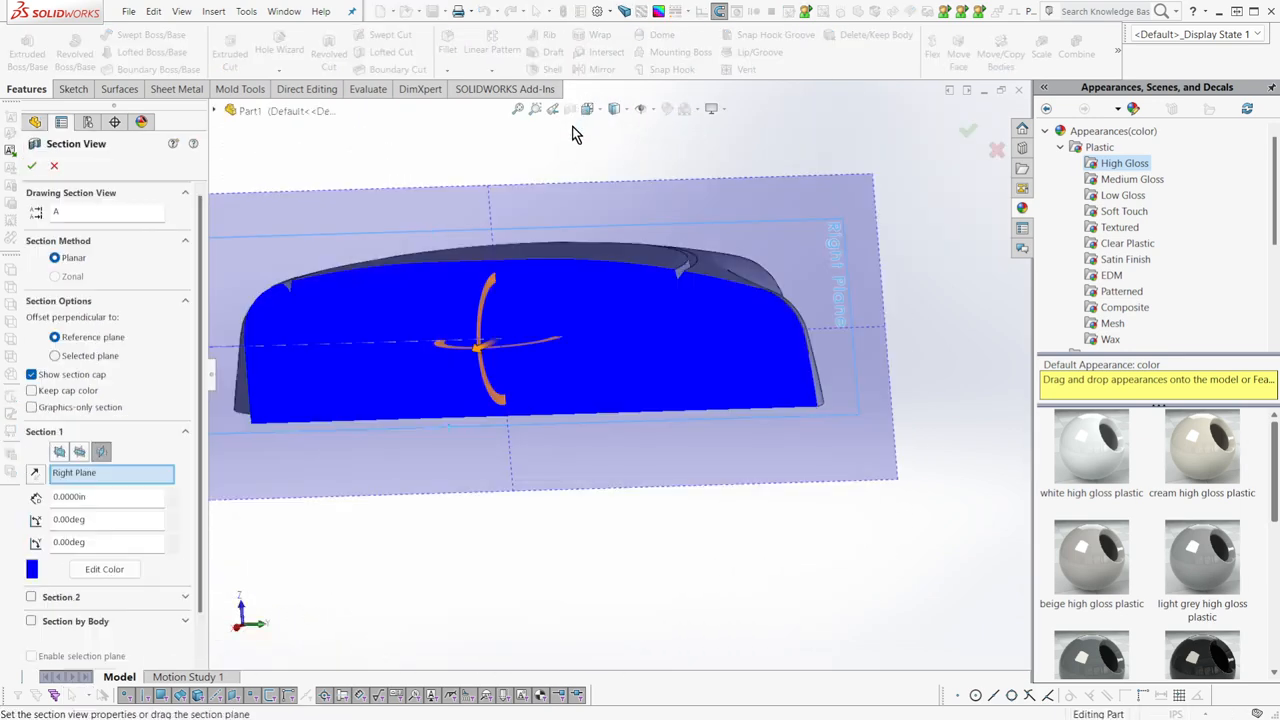
key(Escape)
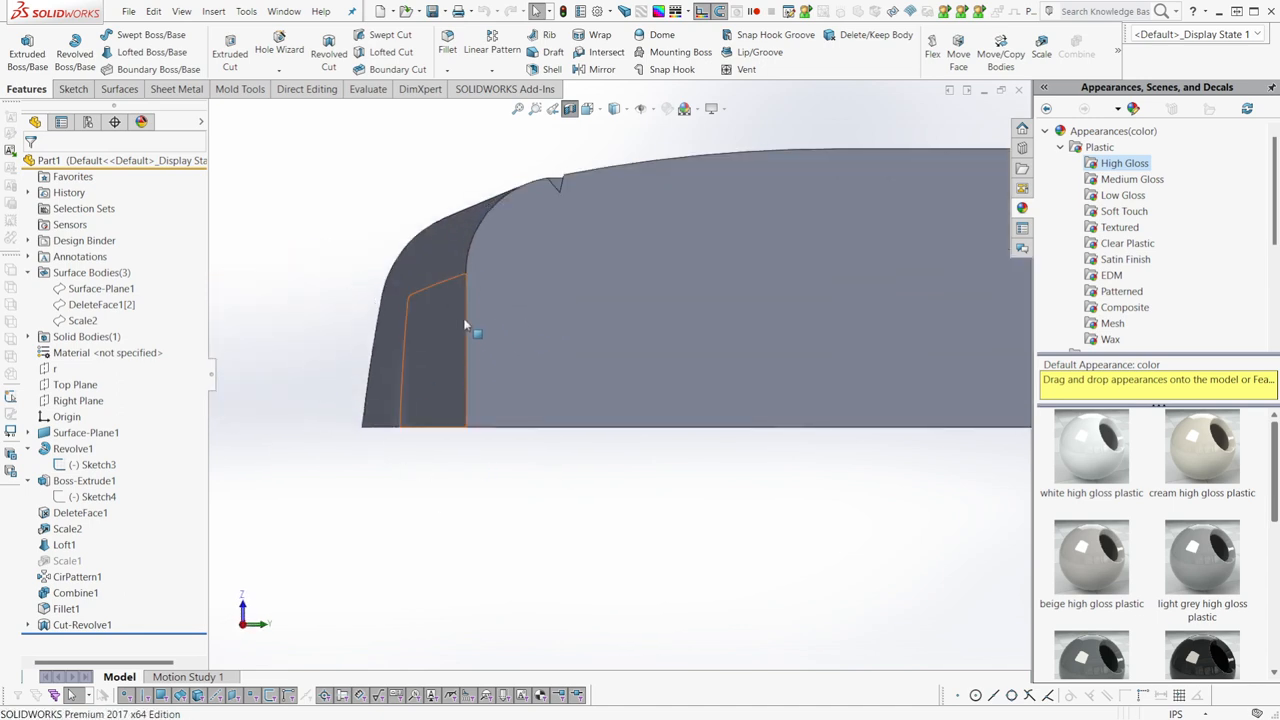
click(451, 351)
middle_drag(451, 351, 569, 388)
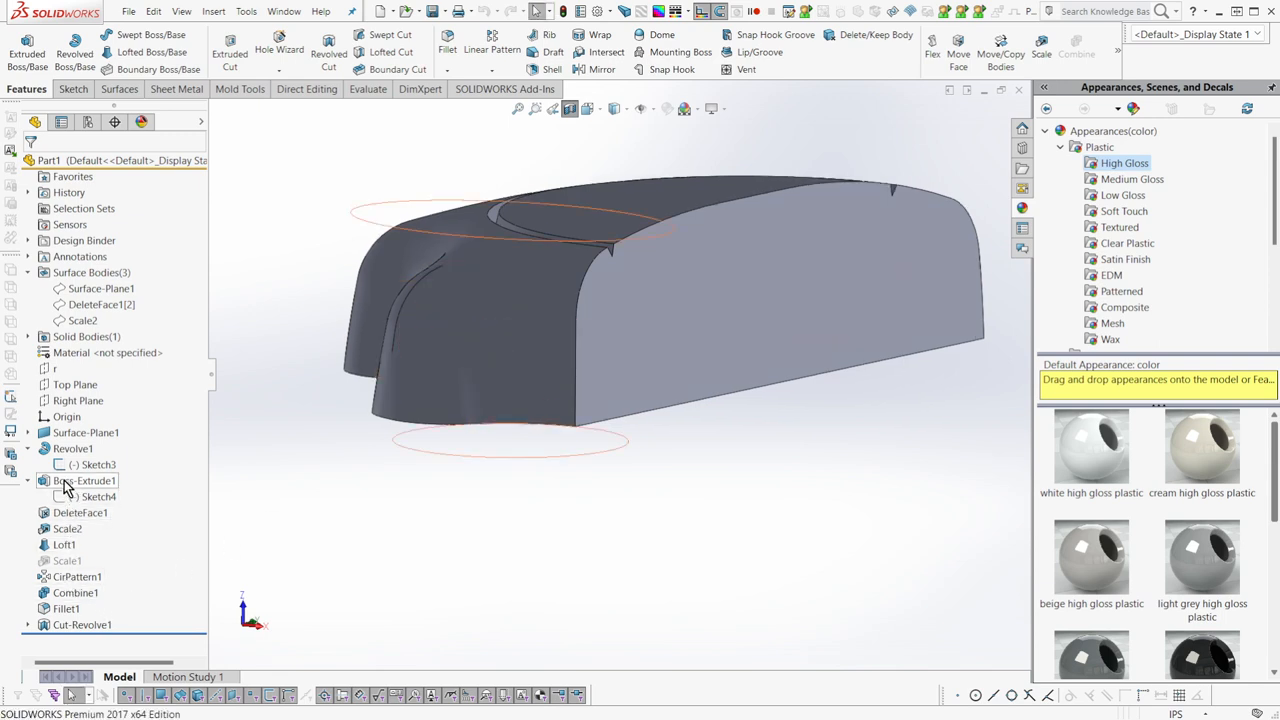
Set the Y scale factor of the Scale2 feature to 1.05.
click(67, 528)
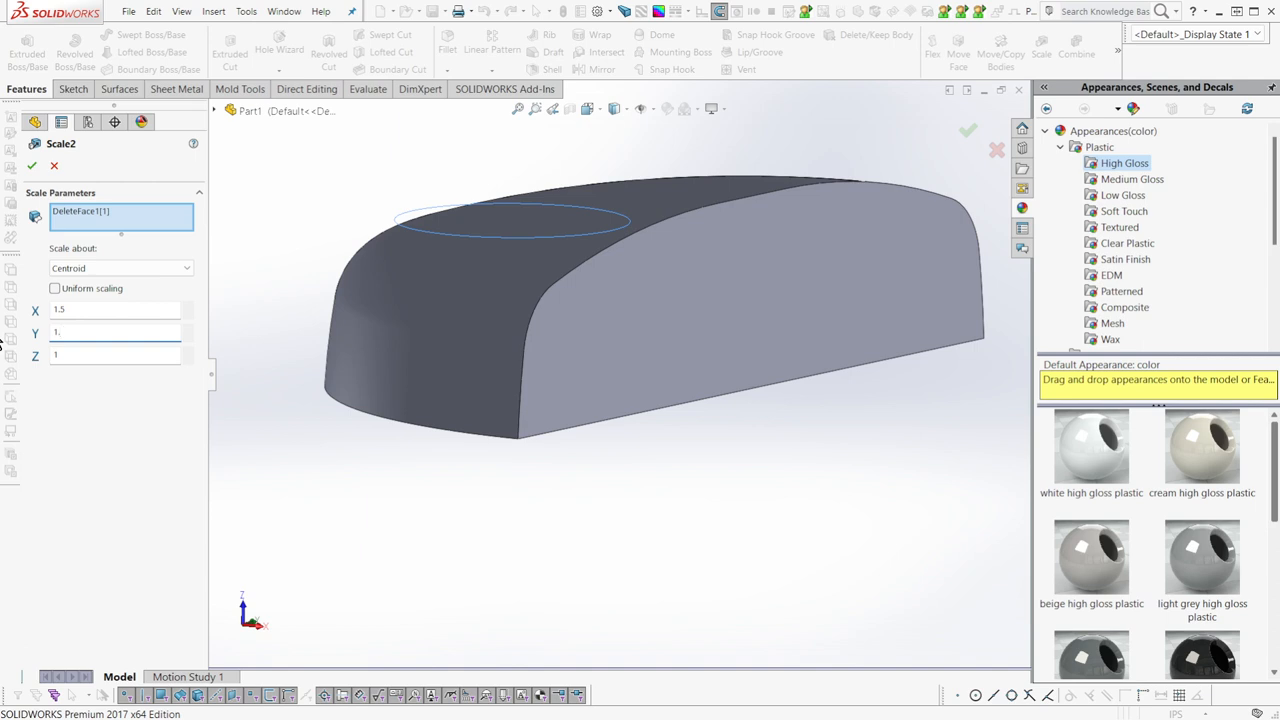
text(05)
click(498, 523)
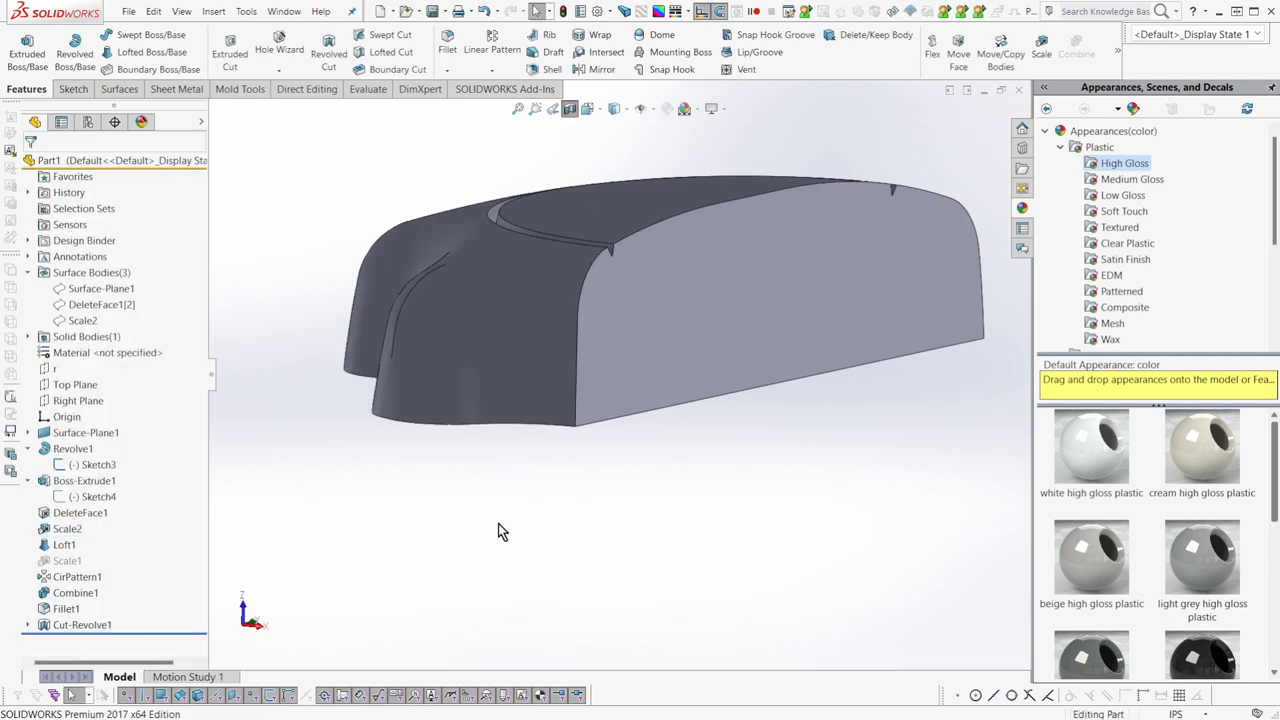
middle_drag(463, 418, 486, 494)
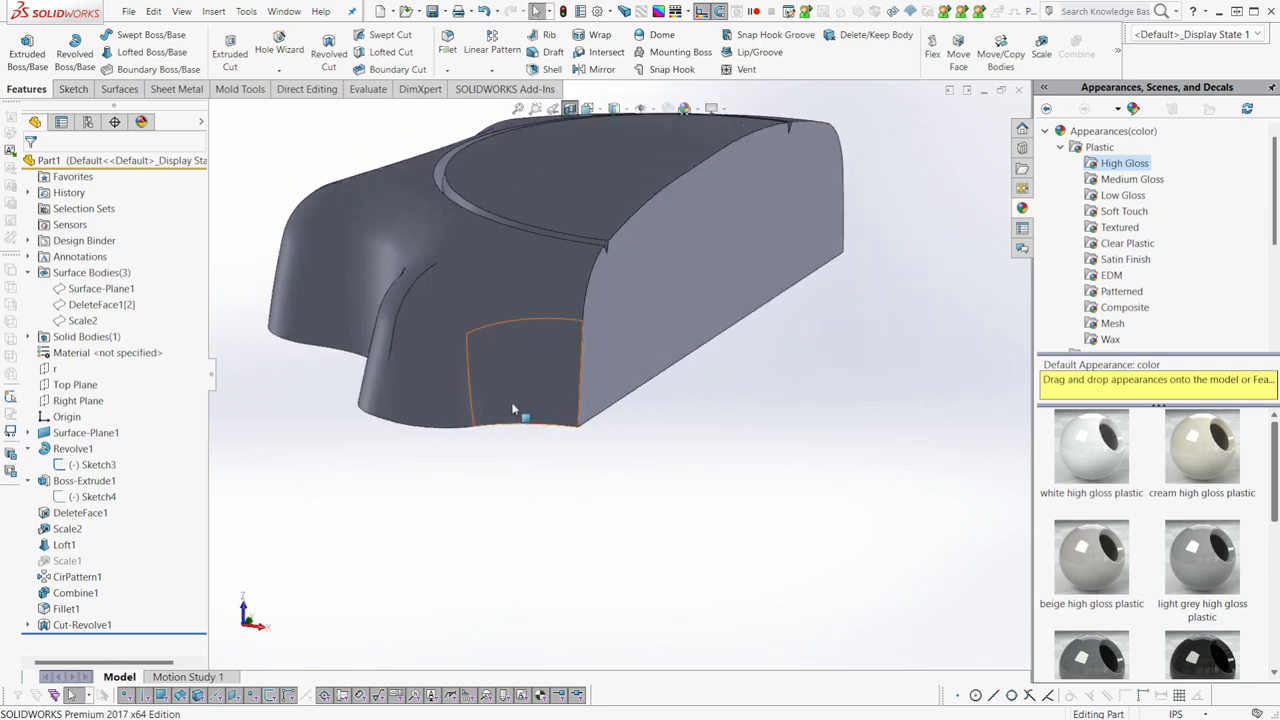
Change the X scale factor of the Scale2 feature and check the reshaped scallops.
click(67, 530)
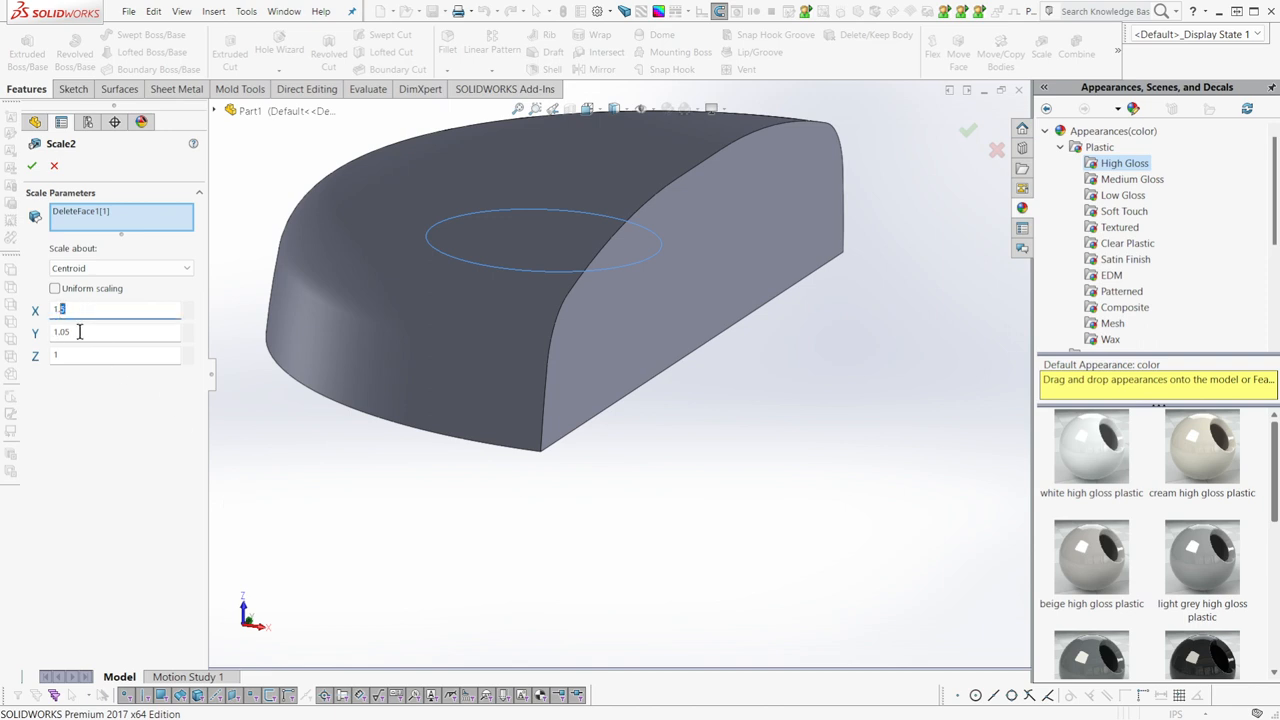
click(34, 166)
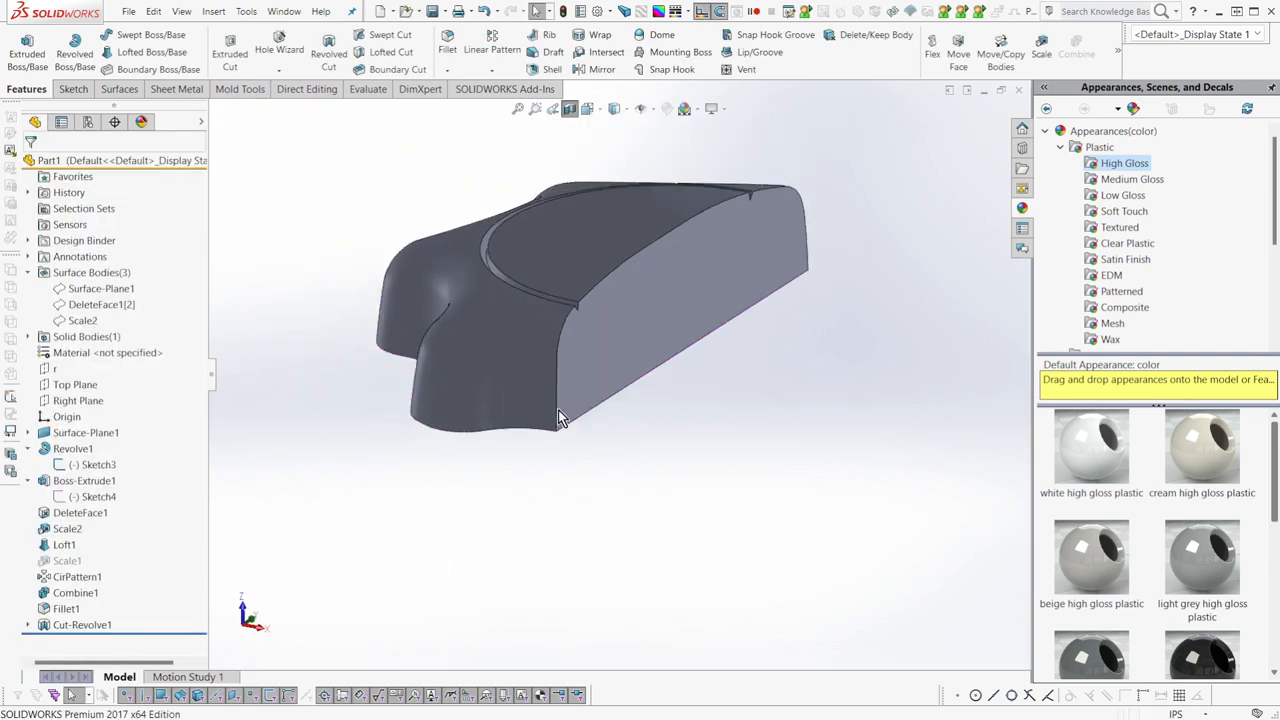
mouse_move(553, 423)
middle_down()
mouse_move(596, 466)
mouse_move(557, 486)
middle_up()
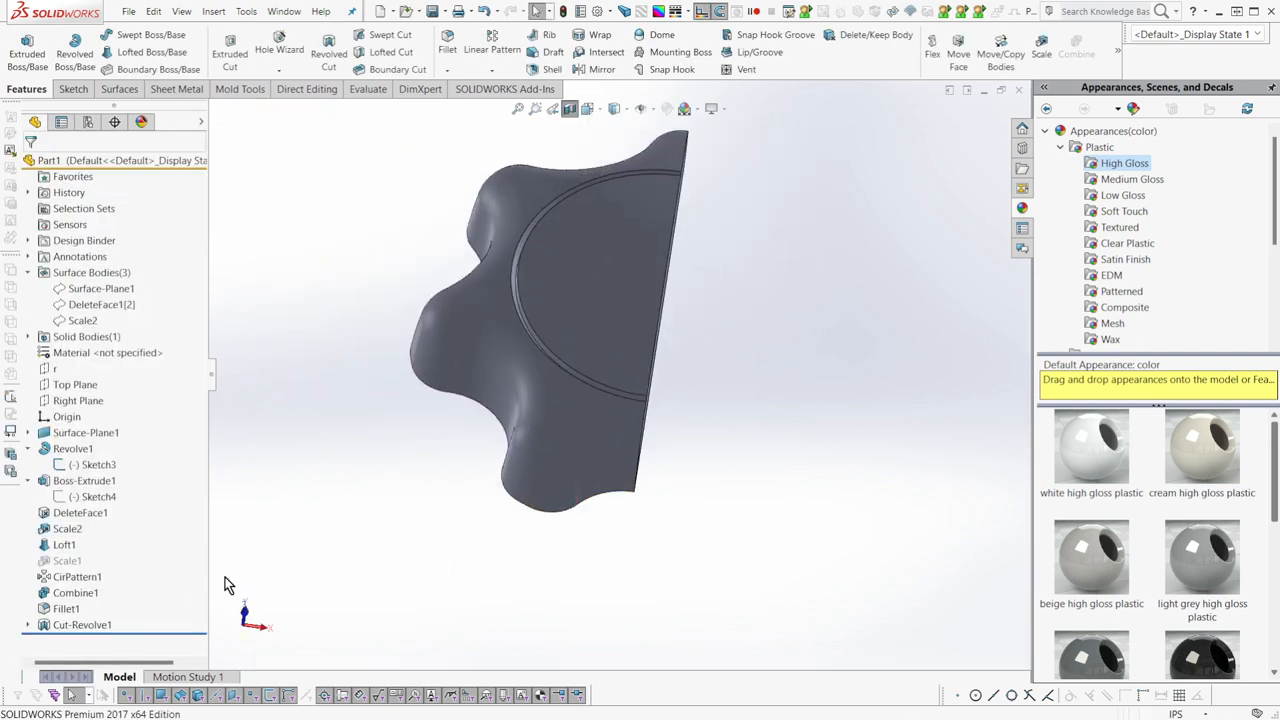
Shift the closed Sketch4 profile of Boss-Extrude1 about 0.025 in outward along negative Y, and turn off the section view.
click(73, 467)
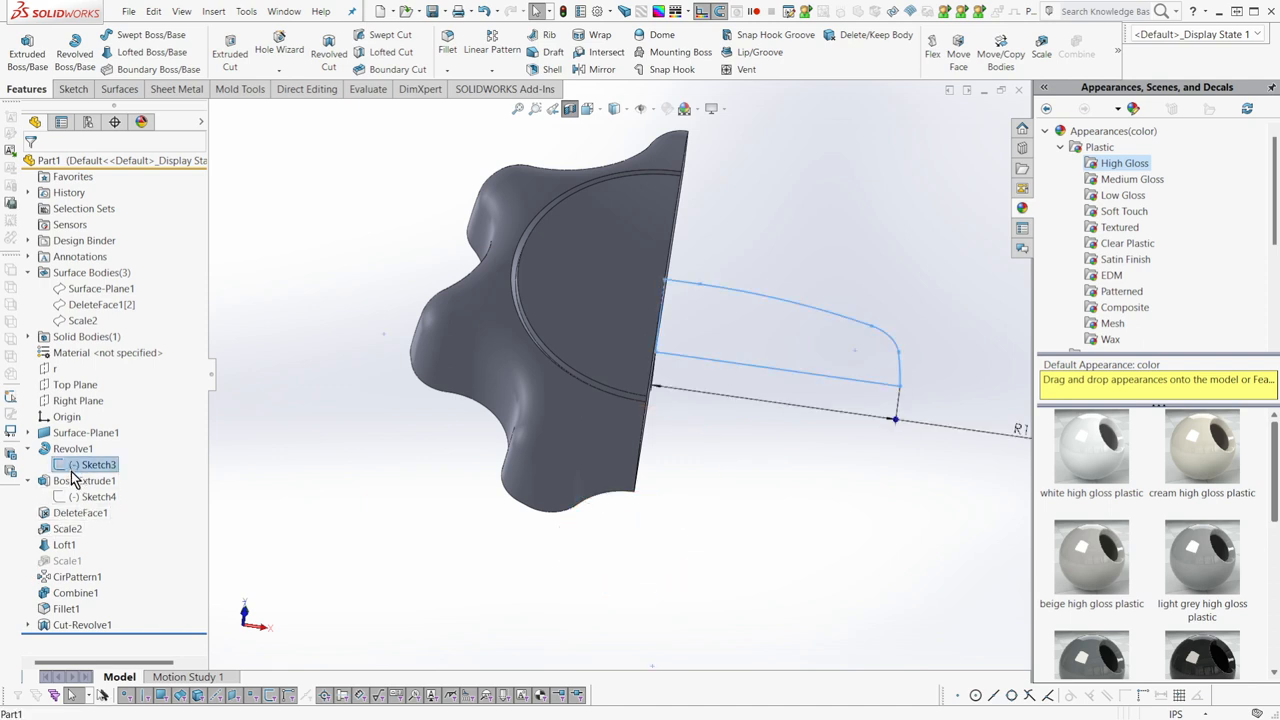
click(74, 499)
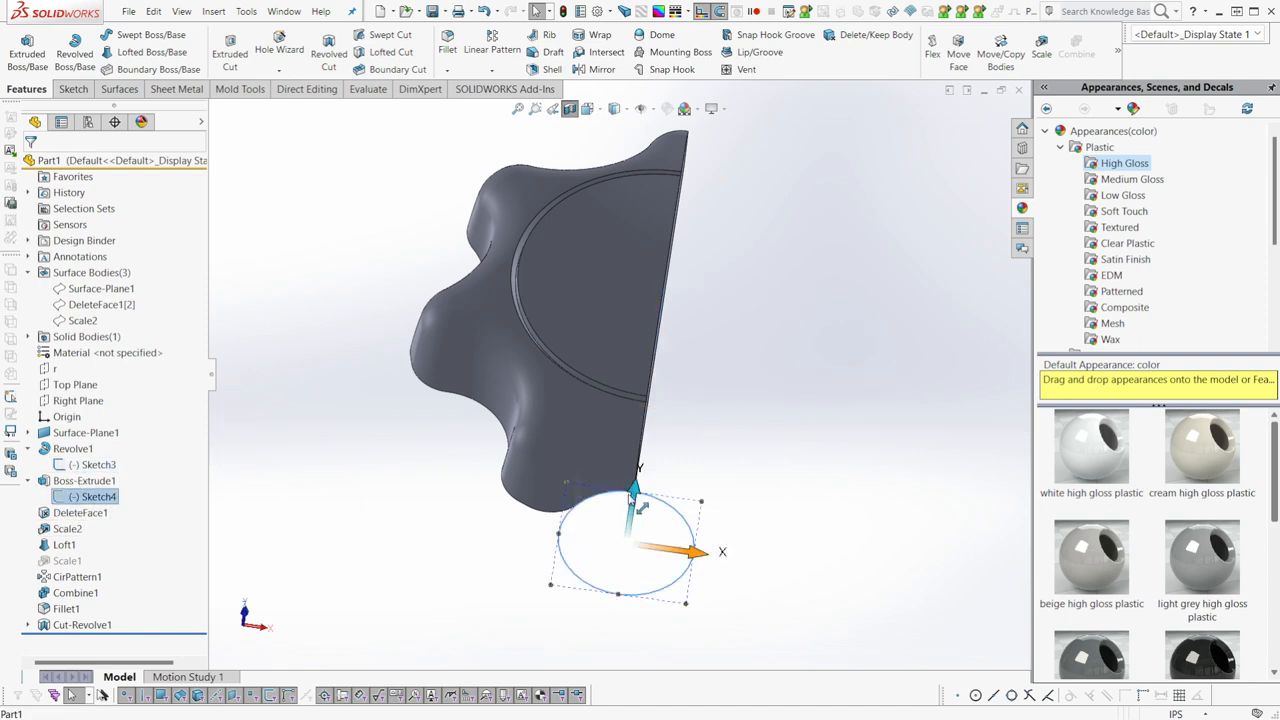
drag(632, 494, 633, 503)
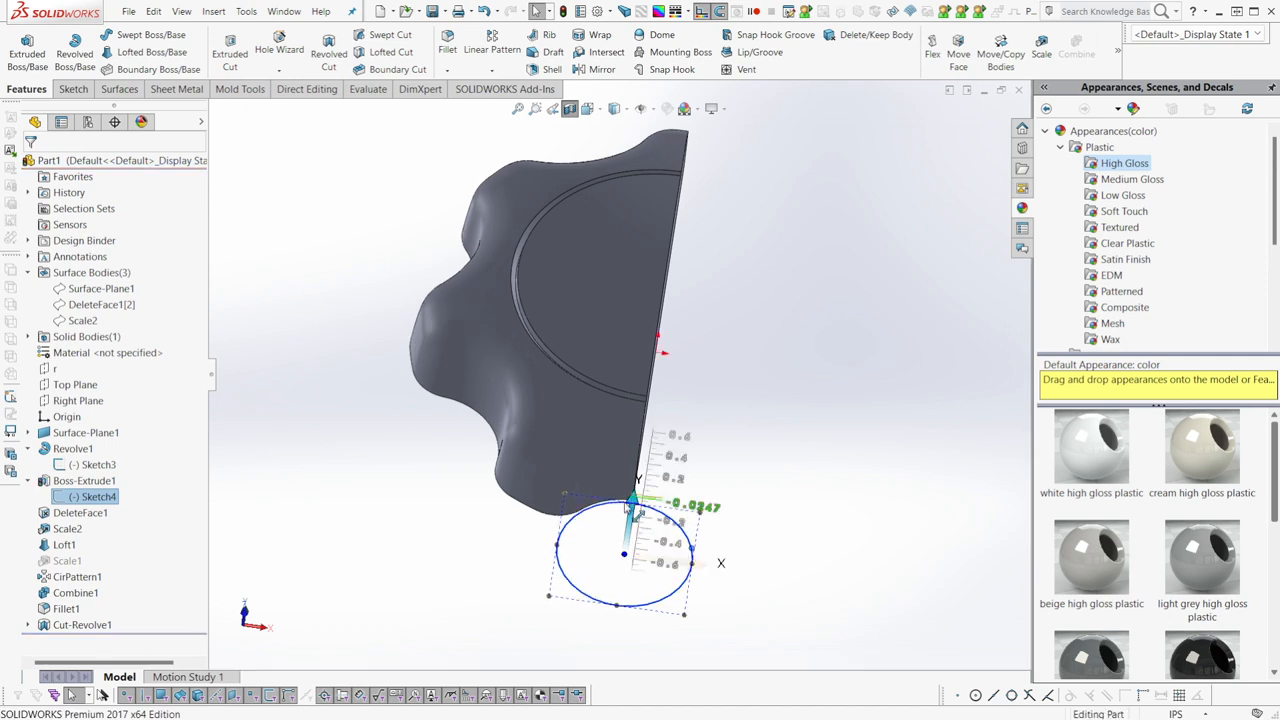
click(410, 561)
middle_drag(478, 476, 467, 467)
click(570, 108)
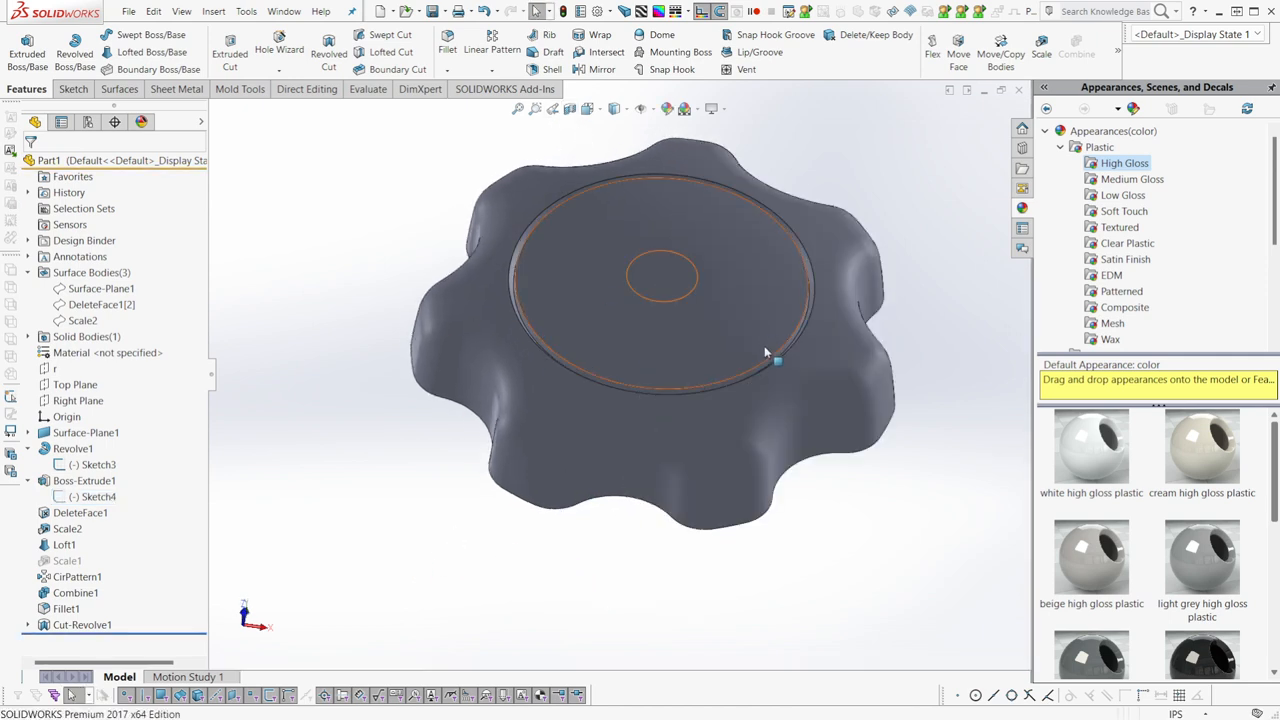
Select the narrow outer-wall face between two scallops and examine it and the neighbouring scallop from low and raised viewpoints.
scroll(726, 333, down, 2)
middle_drag(552, 432, 558, 398)
click(556, 395)
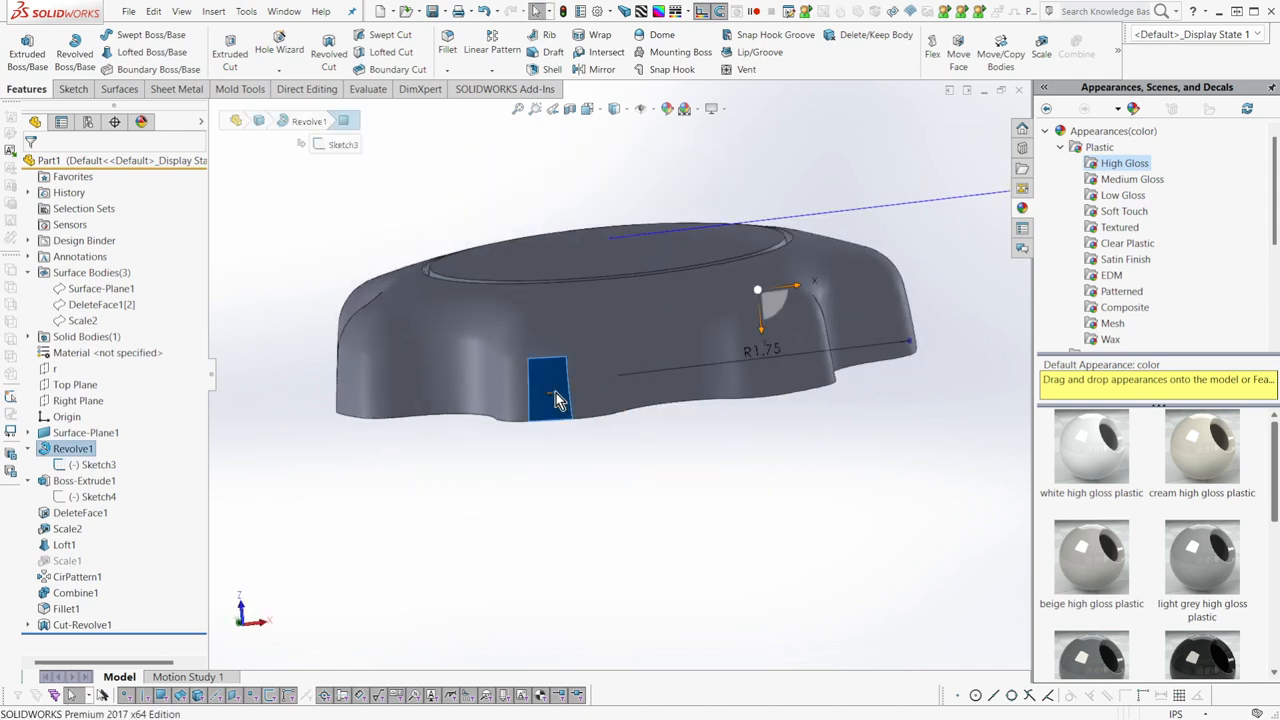
scroll(553, 403, down, 4)
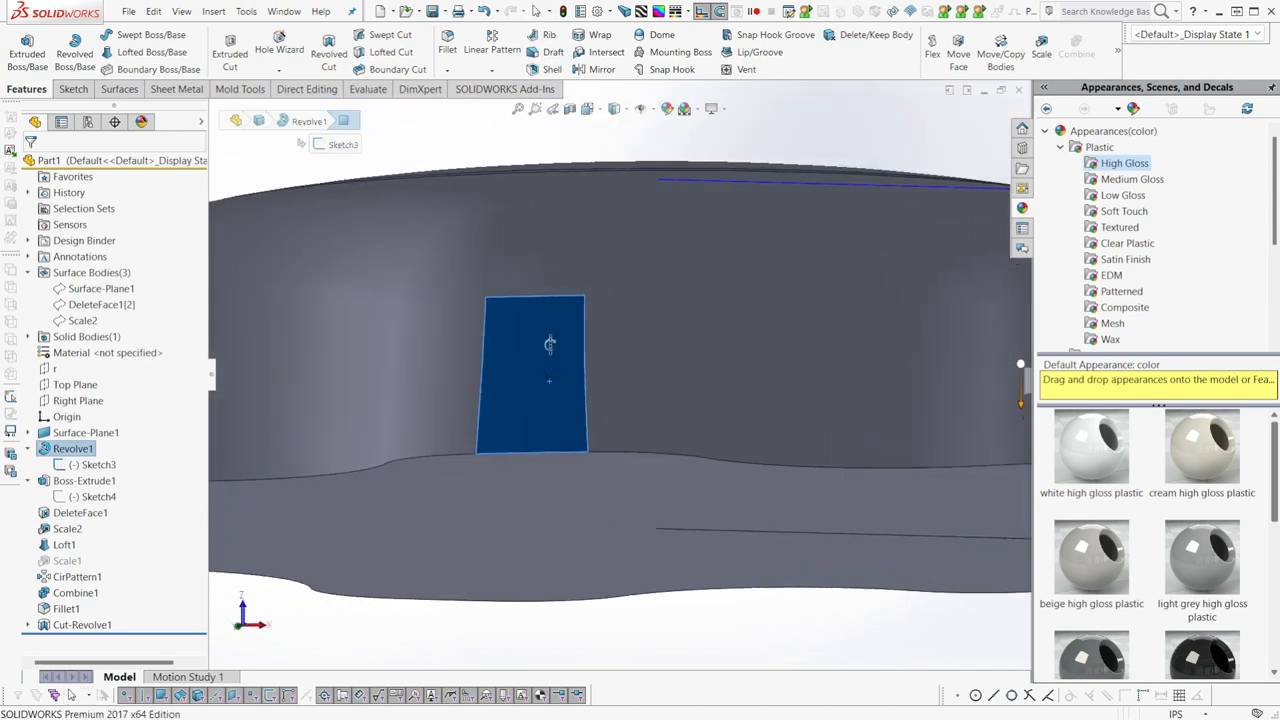
scroll(712, 318, up, 3)
scroll(752, 362, down, 2)
scroll(771, 386, up, 3)
middle_drag(770, 402, 750, 428)
scroll(470, 351, down, 2)
scroll(638, 416, up, 1)
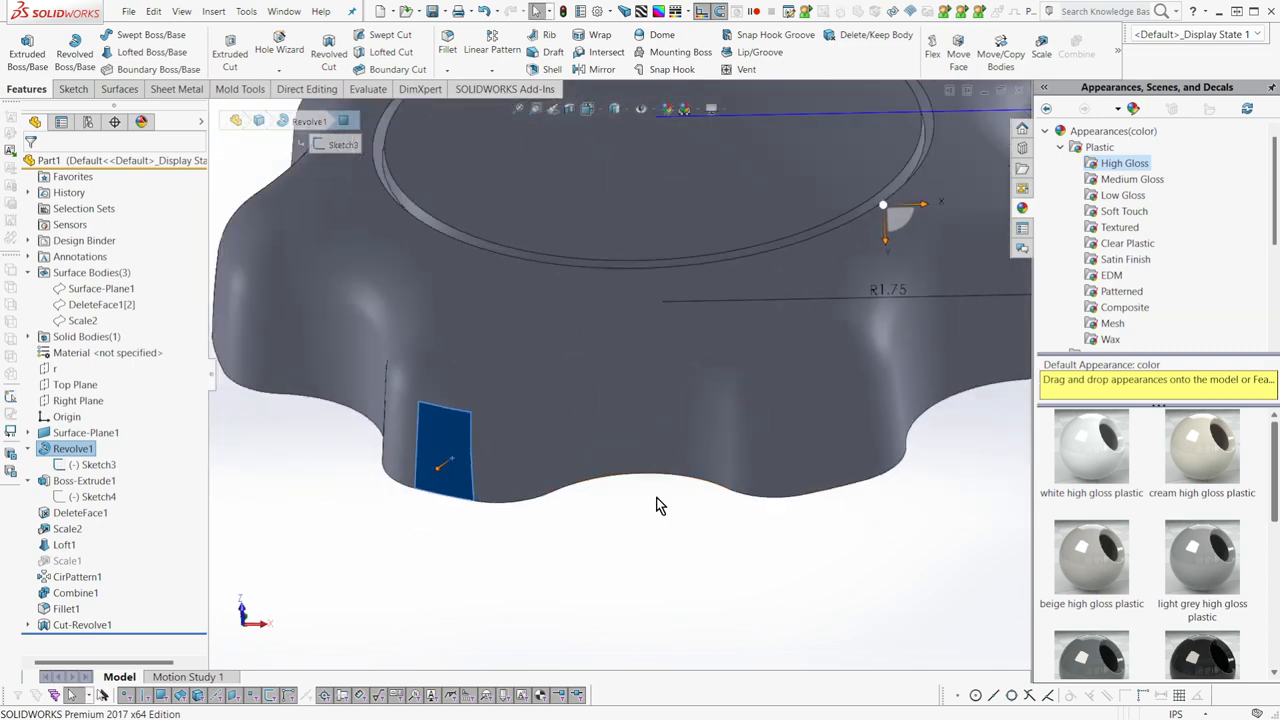
scroll(638, 414, down, 2)
middle_drag(584, 482, 601, 407)
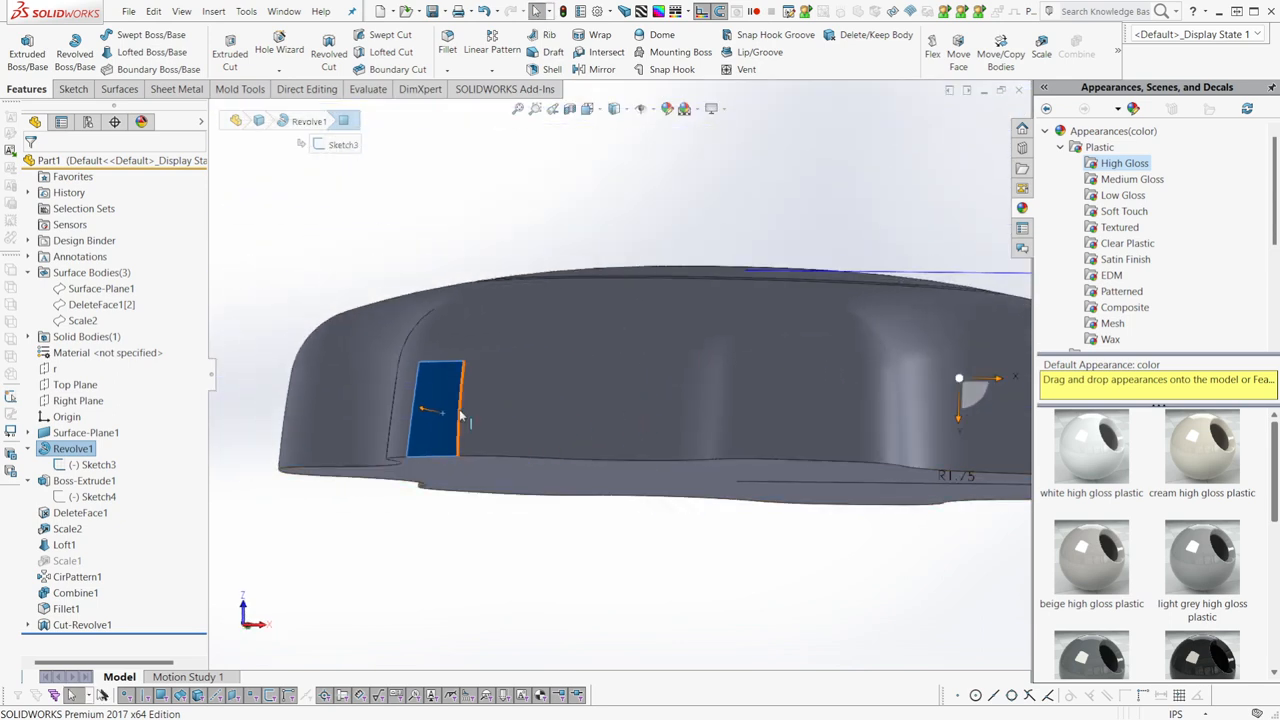
middle_drag(450, 406, 490, 452)
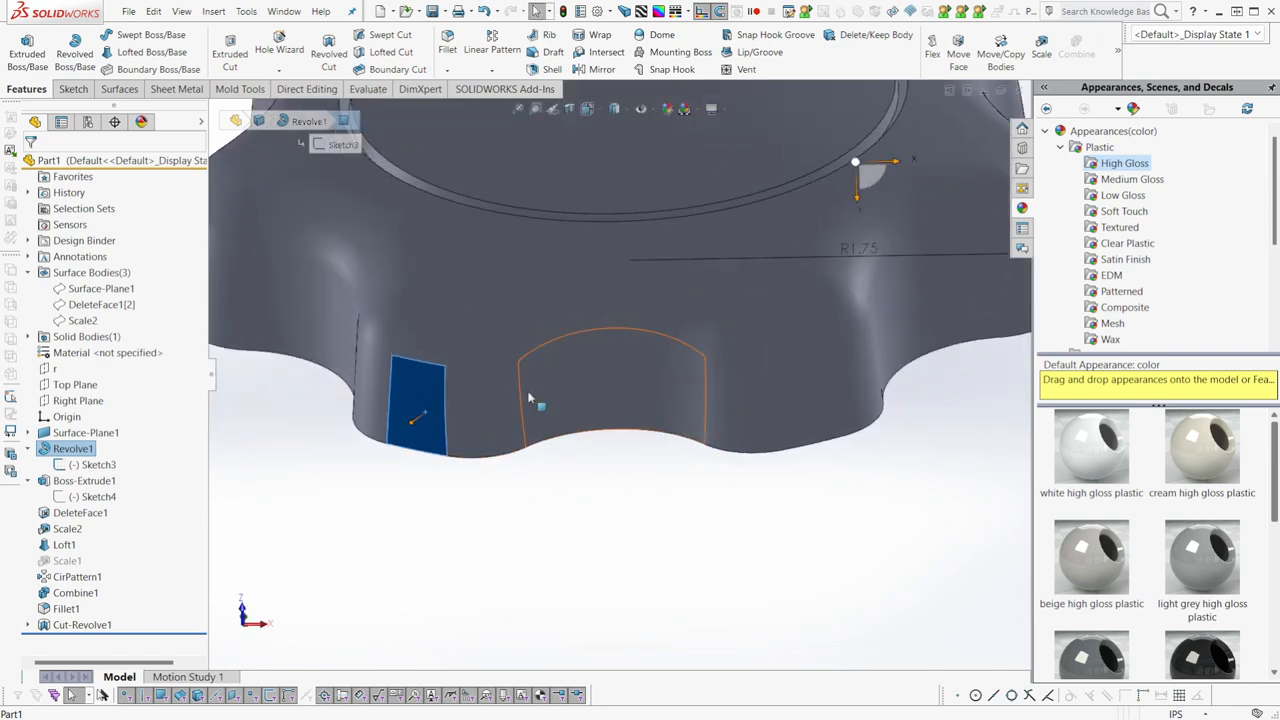
scroll(526, 391, up, 2)
middle_drag(526, 391, 506, 400)
scroll(589, 339, up, 2)
middle_drag(589, 339, 610, 308)
scroll(611, 308, down, 3)
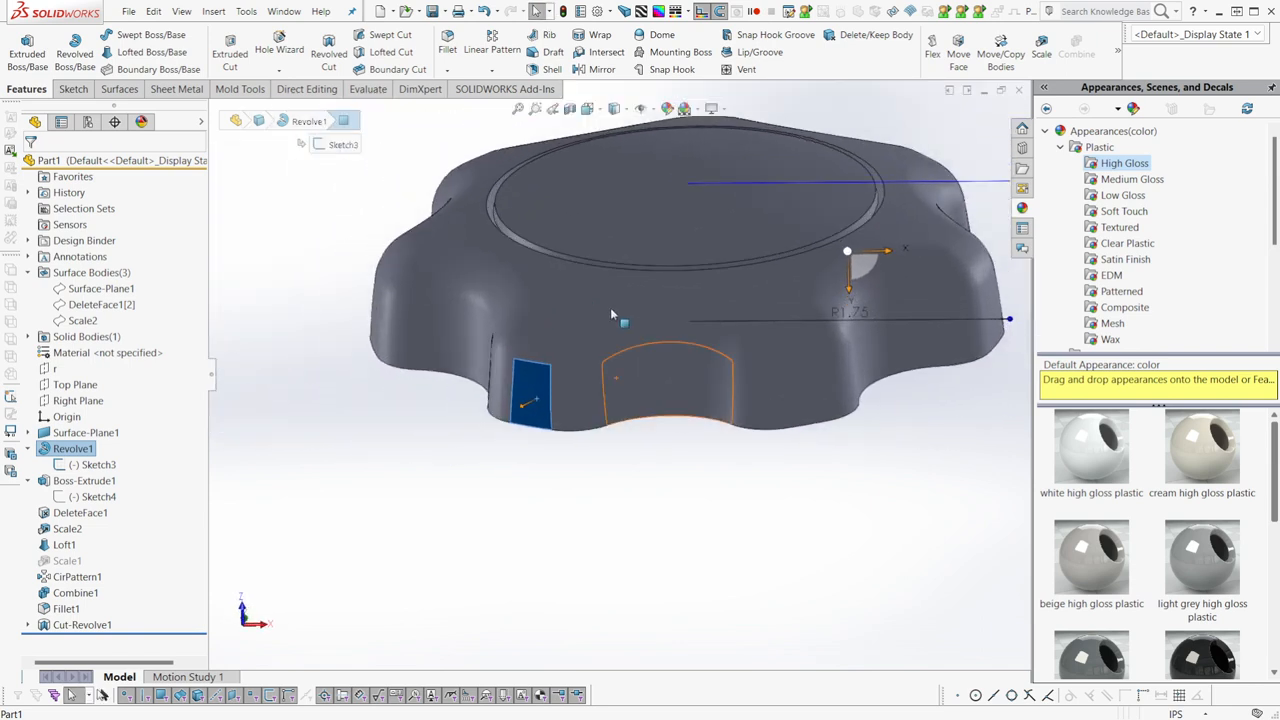
scroll(613, 311, up, 3)
scroll(762, 275, down, 3)
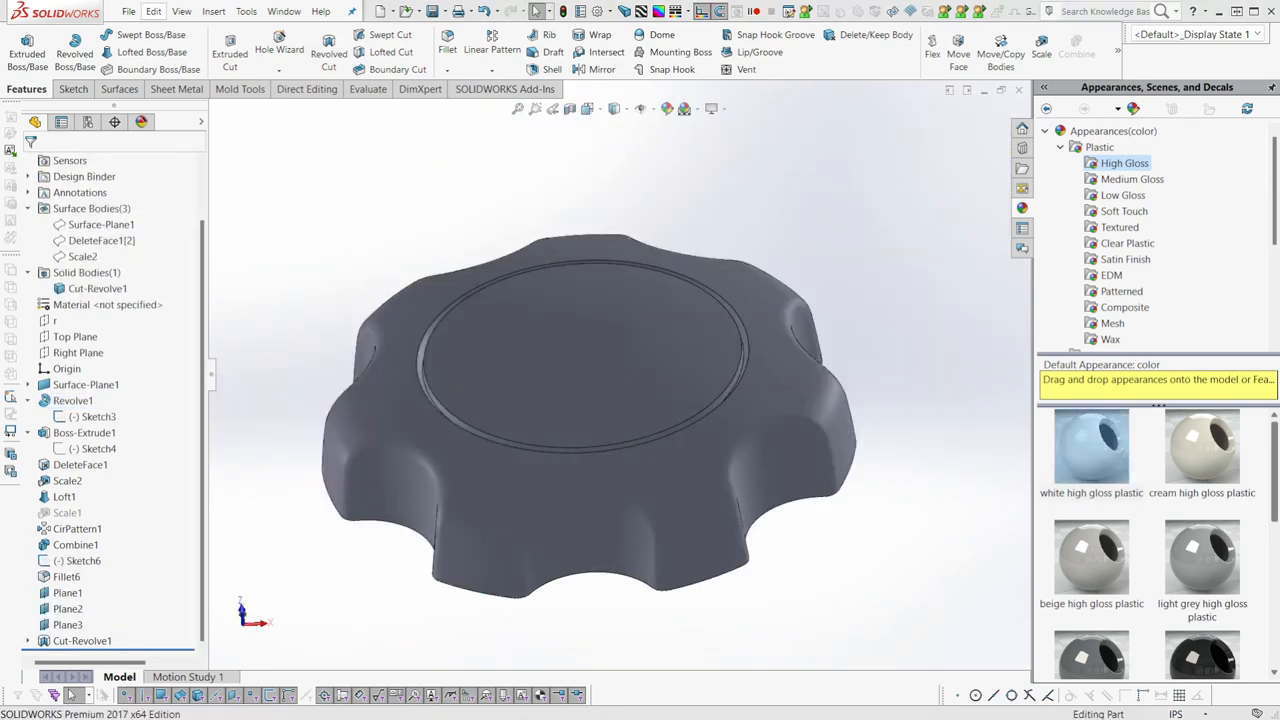
Examine the knob version containing Fillet6 and its additional planes, checking the scallop edges and rim from several angles.
middle_drag(560, 540, 668, 536)
scroll(668, 536, down, 2)
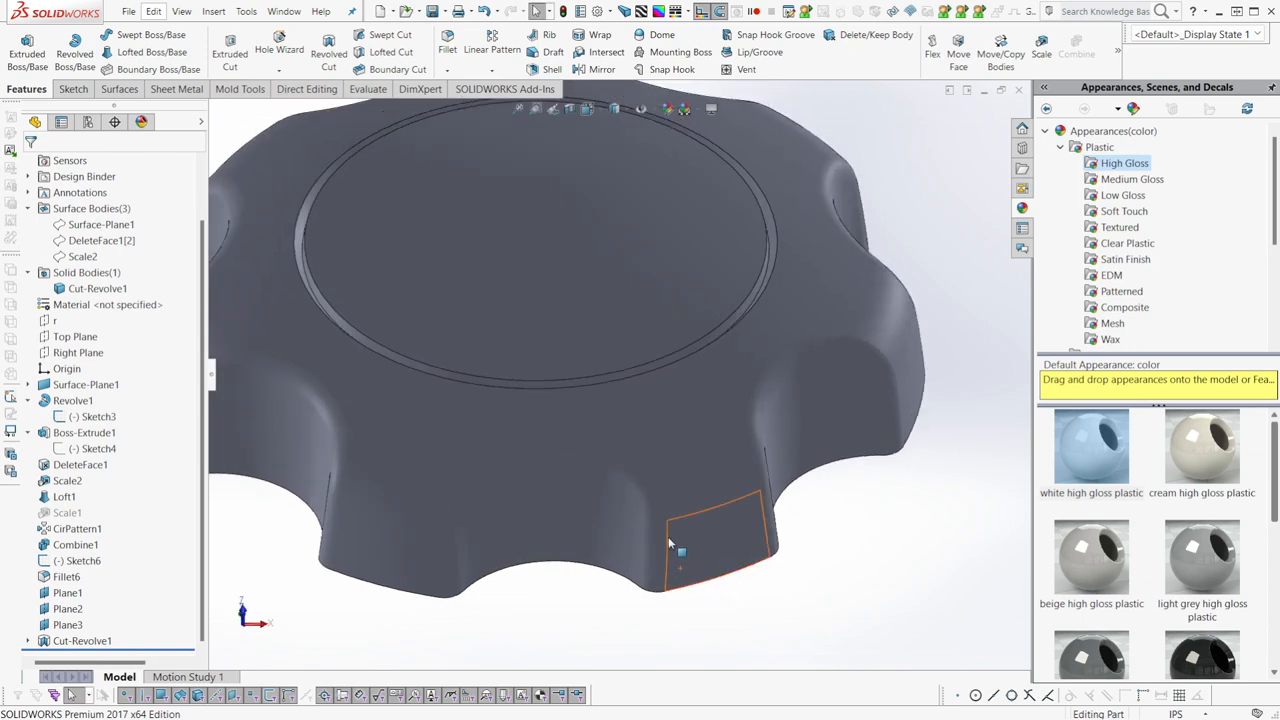
scroll(542, 354, up, 3)
middle_drag(542, 354, 538, 328)
scroll(543, 284, down, 2)
scroll(617, 339, up, 3)
middle_drag(617, 339, 697, 298)
scroll(689, 272, down, 1)
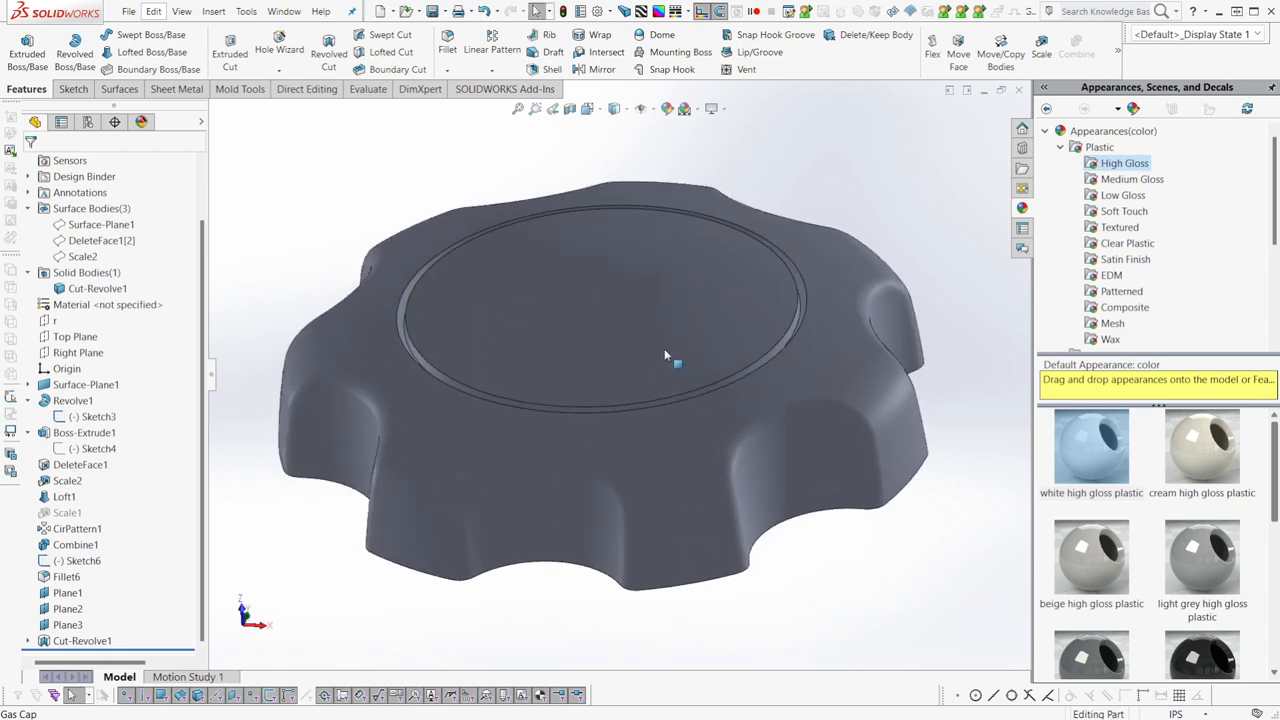
middle_drag(664, 350, 671, 377)
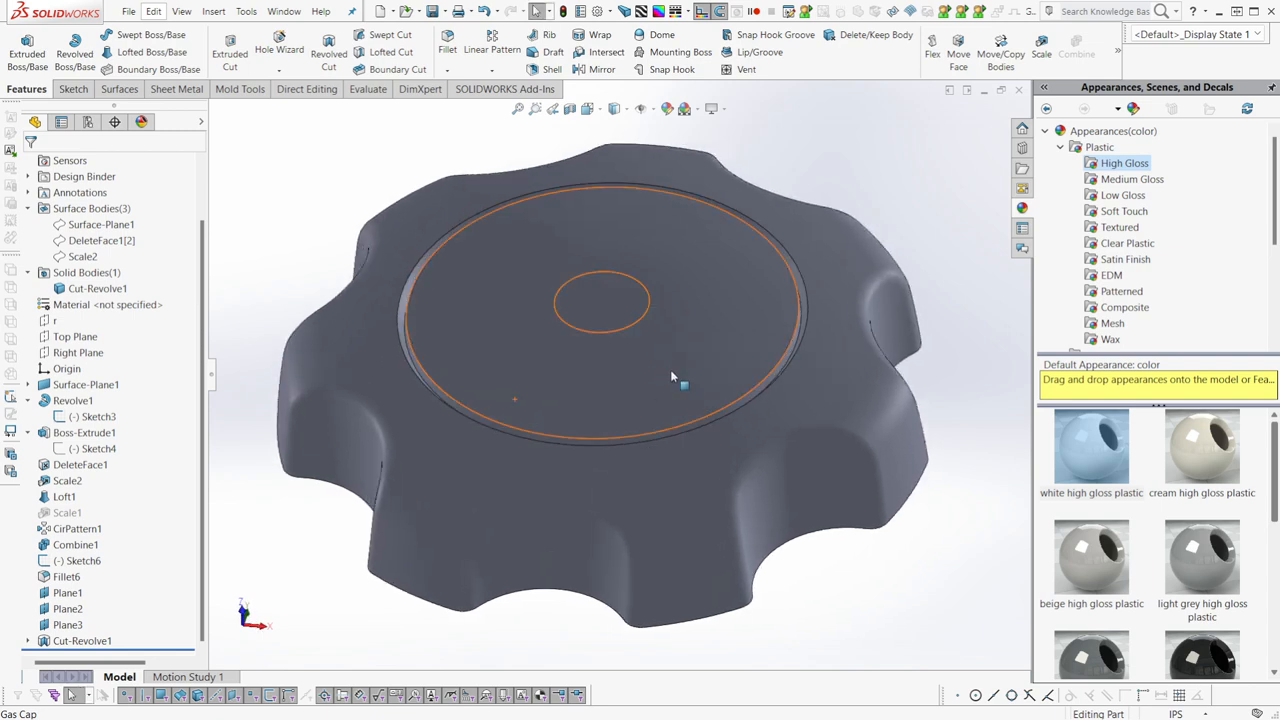